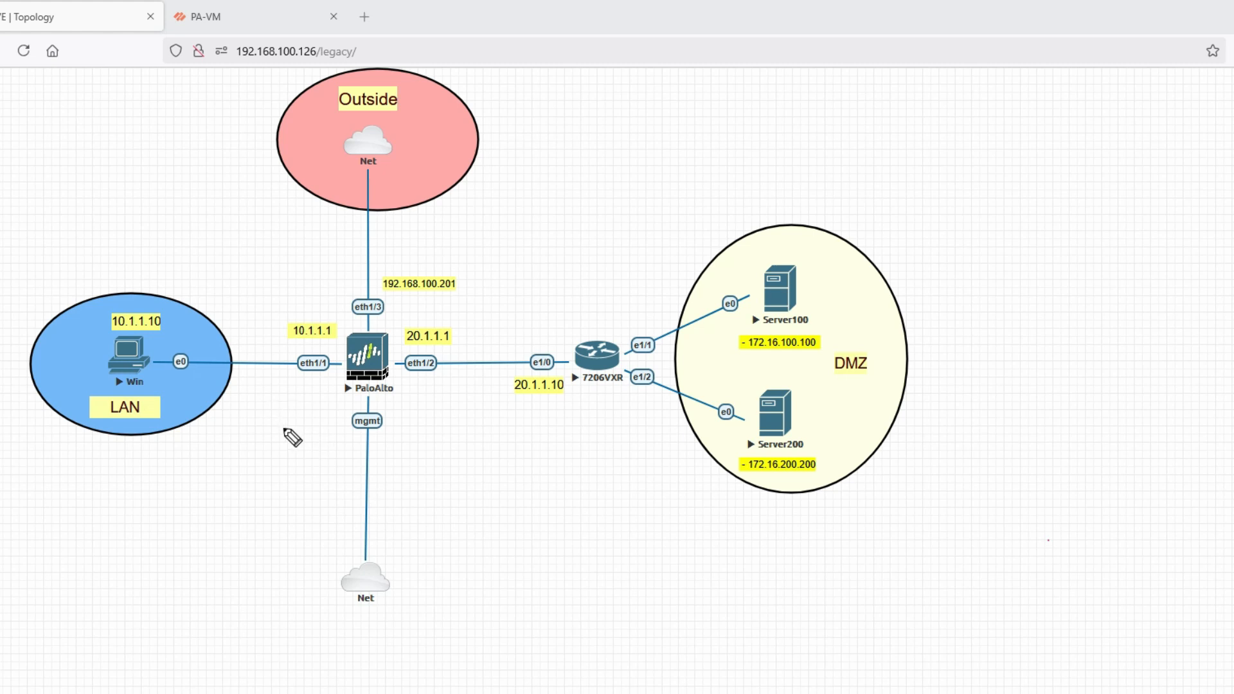
Underline the LAN, Outside and DMZ zone labels and mark Server200's address 172.16.200.200
left_click_drag(102, 441, 197, 444)
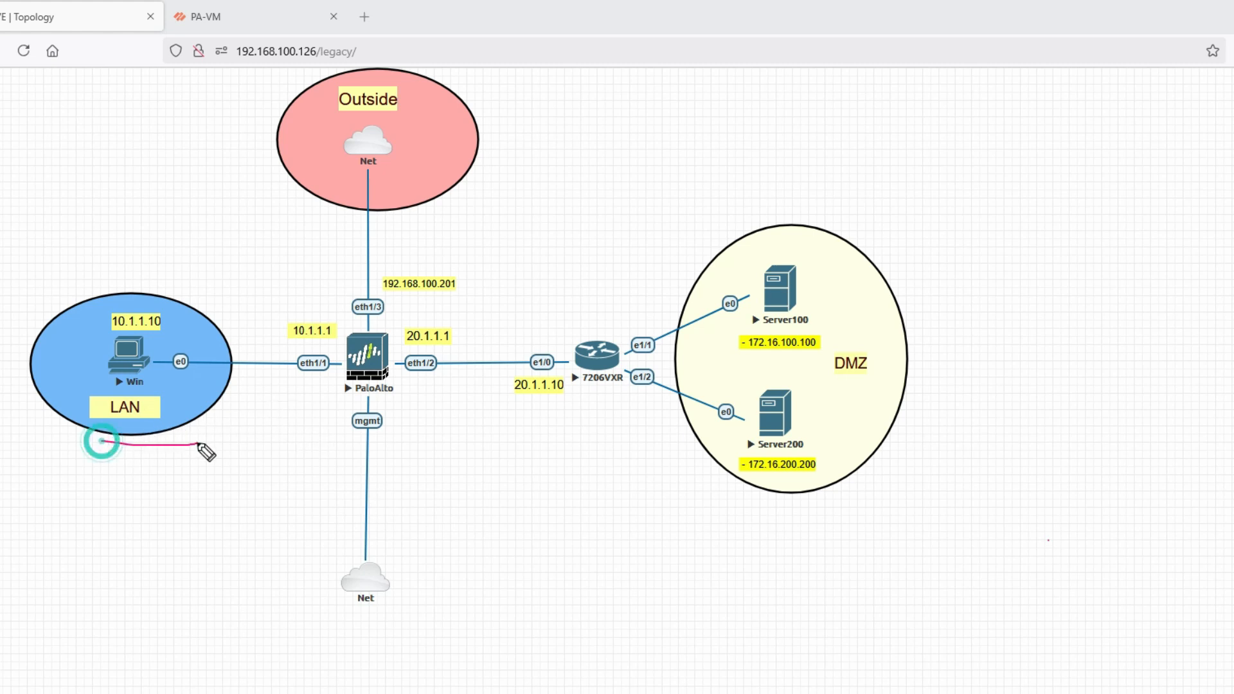
left_click_drag(334, 123, 400, 122)
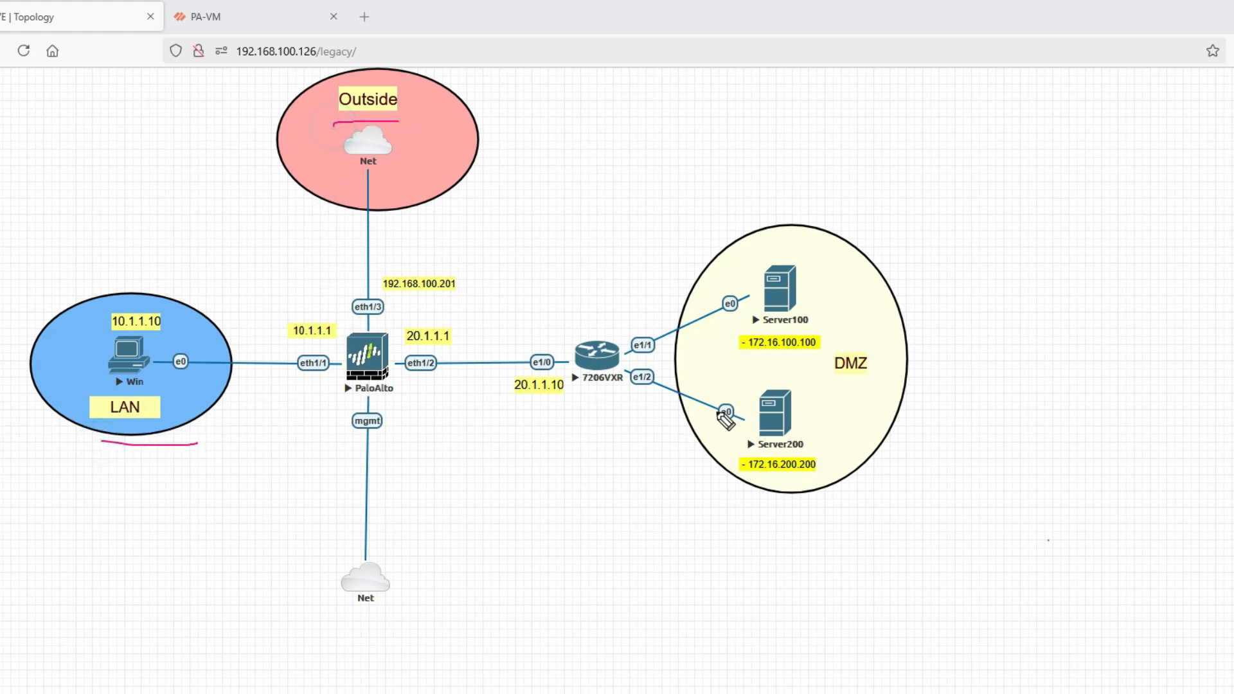
left_click_drag(798, 379, 874, 383)
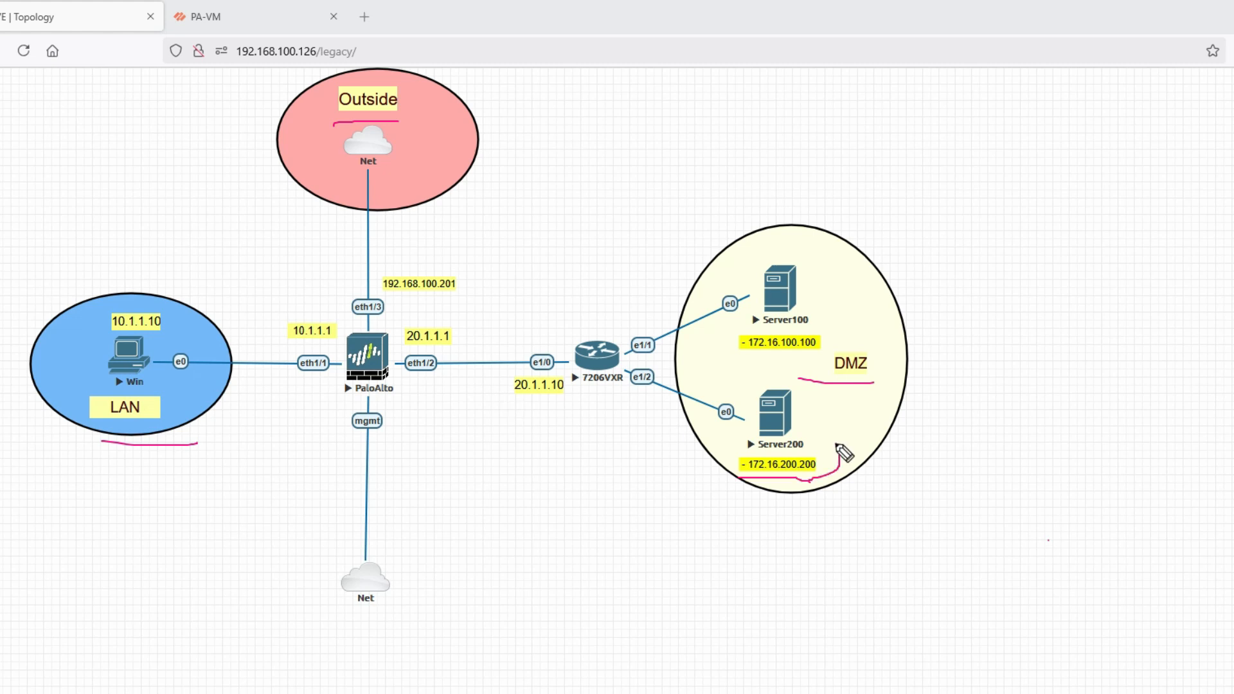
mouse_move(837, 444)
left_mouse_down()
mouse_move(778, 479)
mouse_move(720, 477)
mouse_move(808, 477)
left_mouse_up()
Trace Win's path, underline LAN, eth1/1 and eth1/2, and arrow to Outside and management
mouse_move(195, 362)
left_mouse_down()
mouse_move(322, 343)
mouse_move(368, 193)
mouse_move(367, 131)
left_mouse_up()
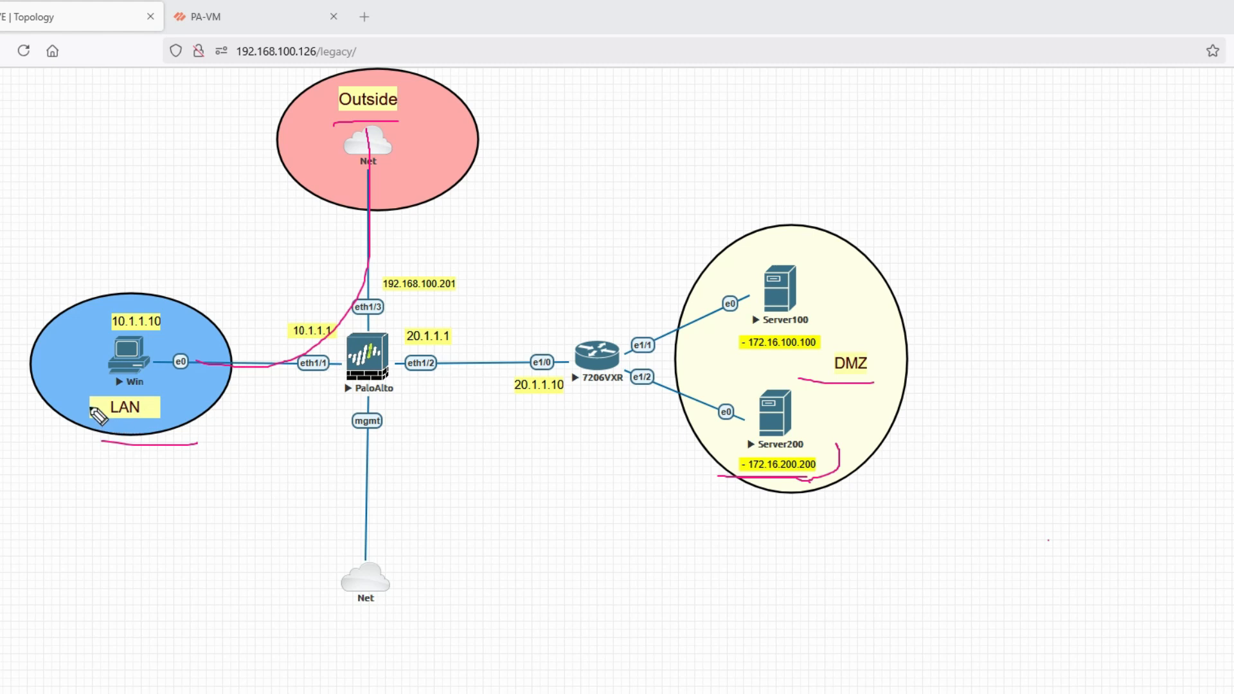
left_click_drag(90, 422, 180, 424)
left_click_drag(298, 374, 326, 372)
left_click_drag(413, 380, 445, 381)
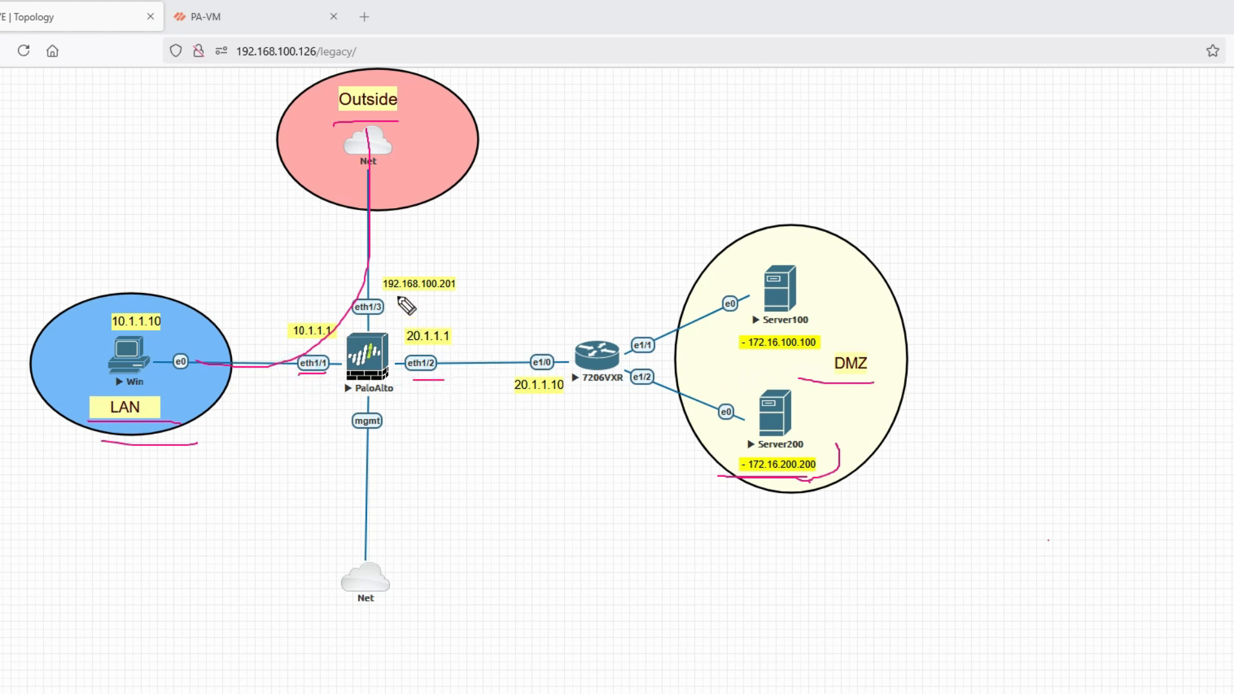
left_click_drag(396, 298, 398, 197)
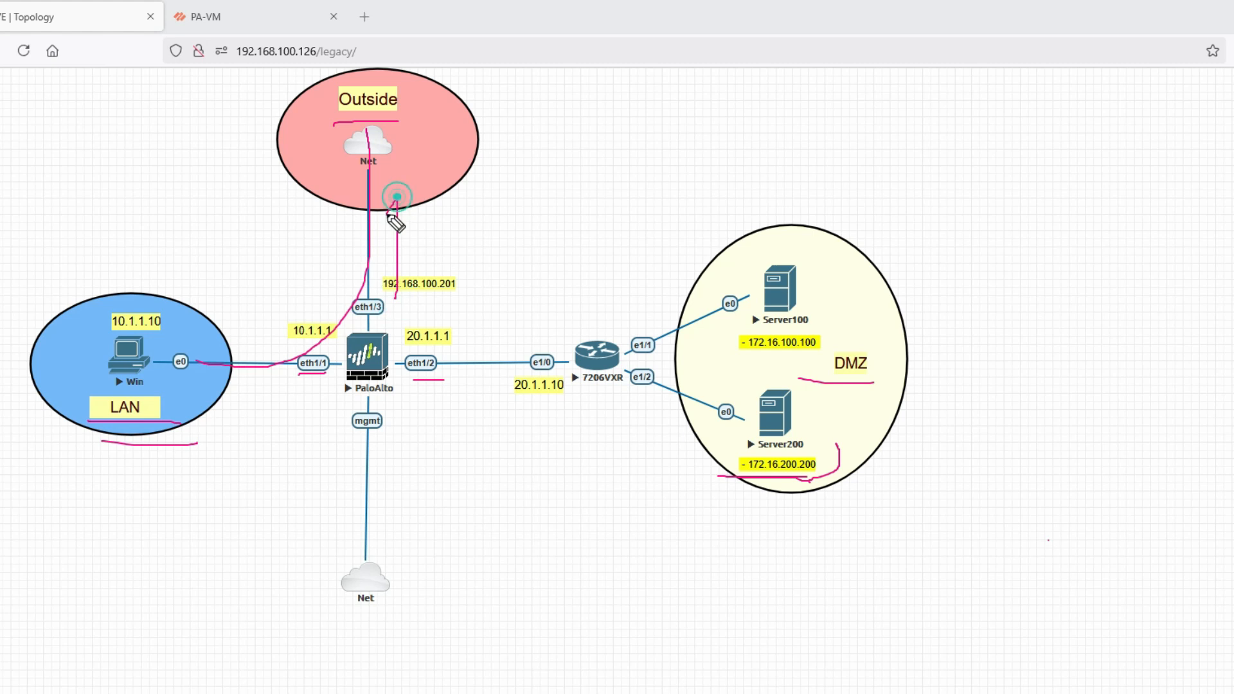
mouse_move(389, 448)
left_mouse_down()
mouse_move(389, 513)
mouse_move(397, 506)
left_mouse_up()
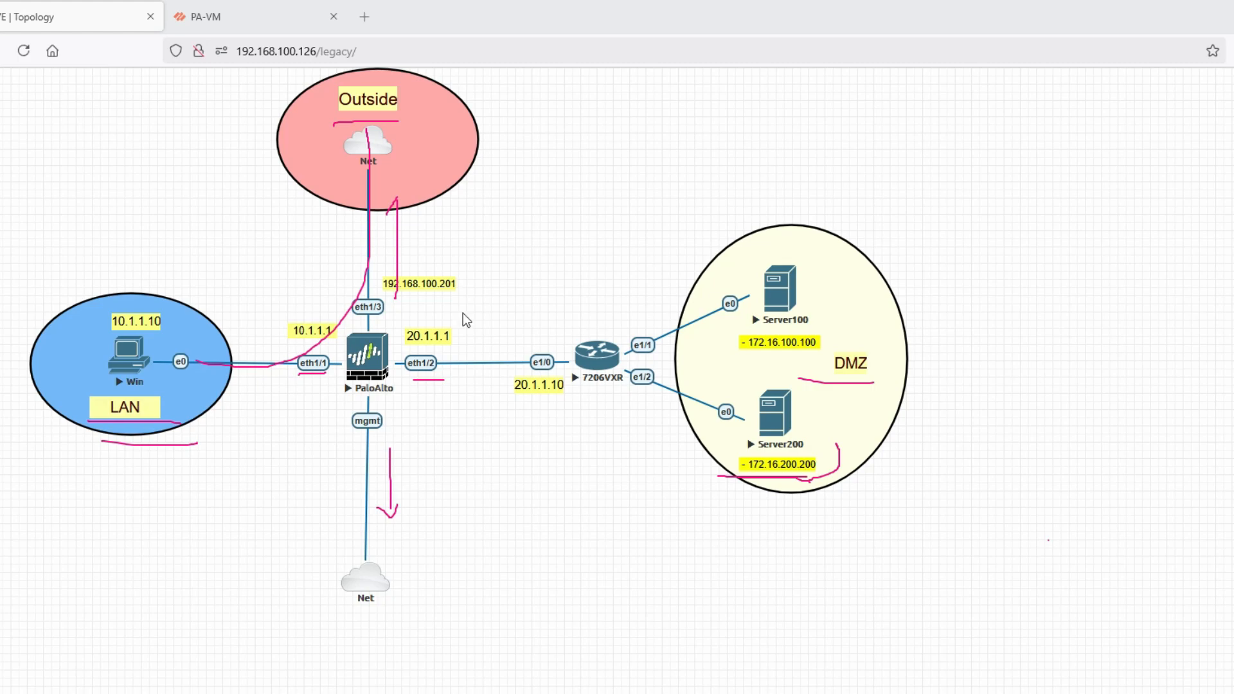
Confirm PA-VM has no NAT rules and only the two default Security rules, then return to the topology
left_click(250, 26)
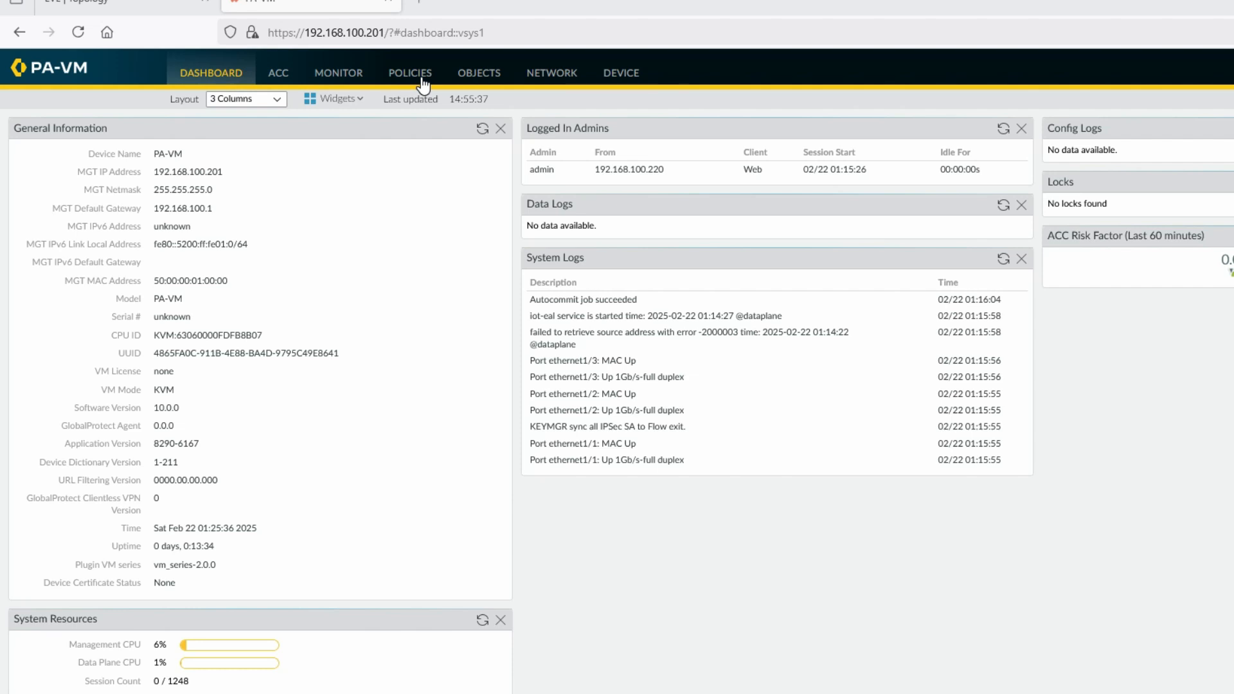
left_click(422, 82)
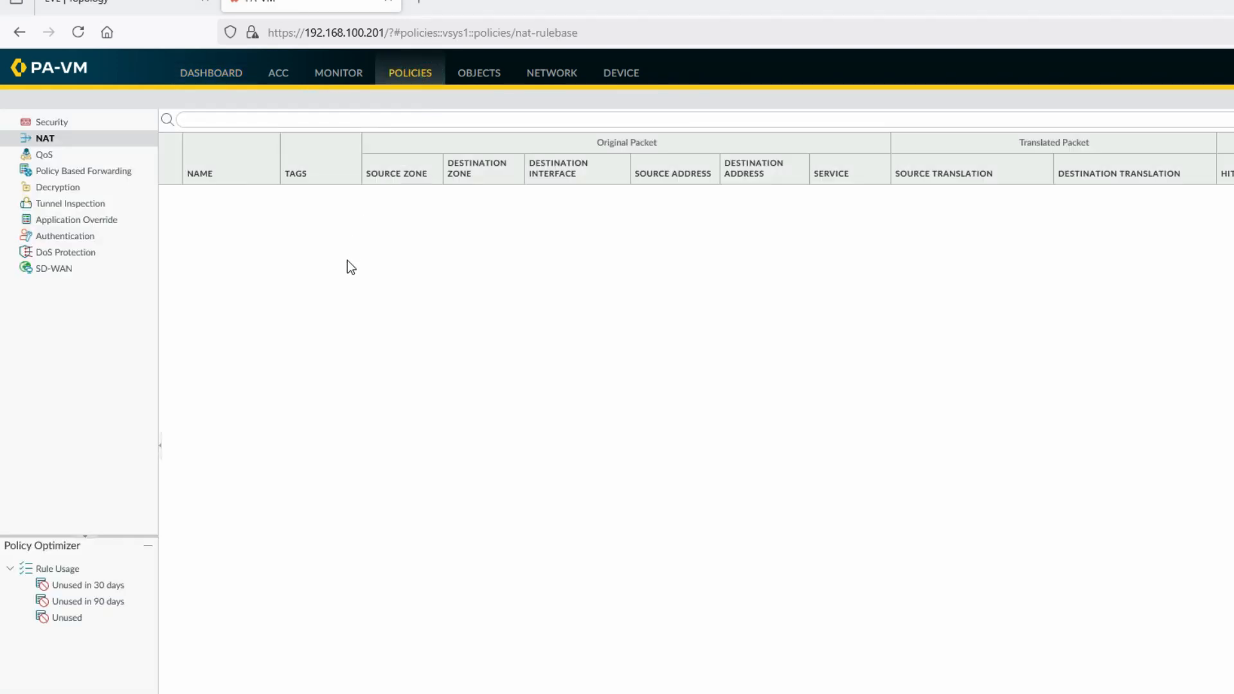
left_click(43, 122)
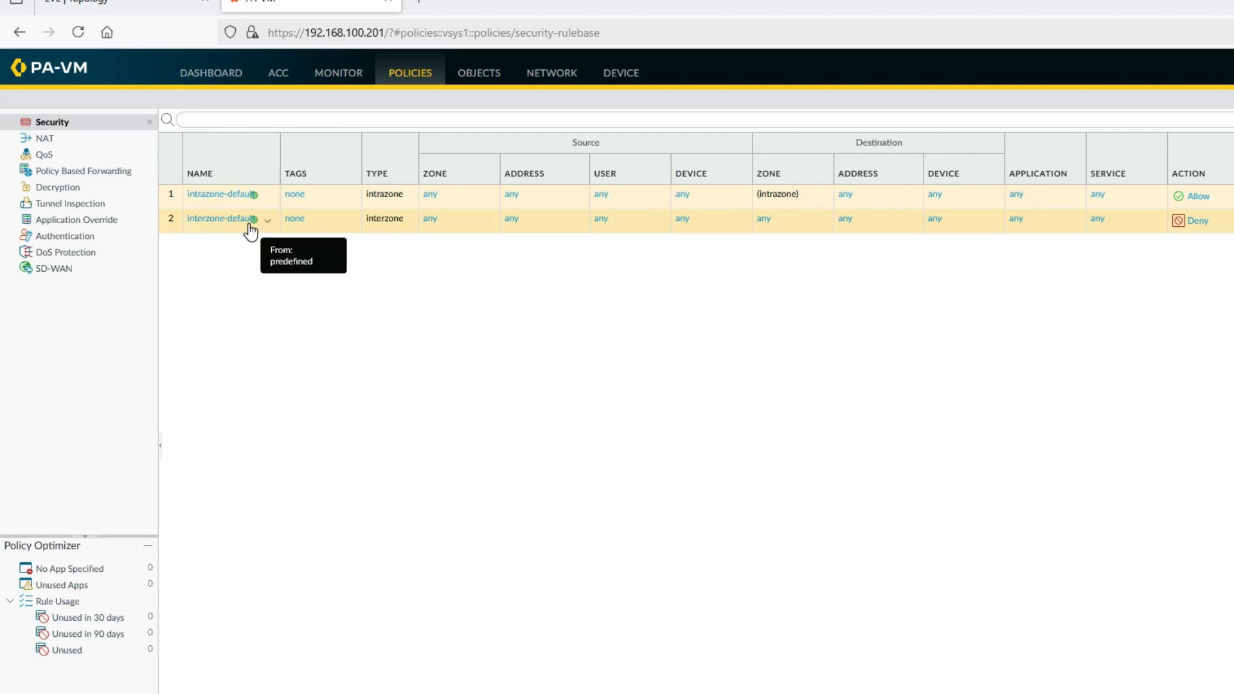
left_click(112, 4)
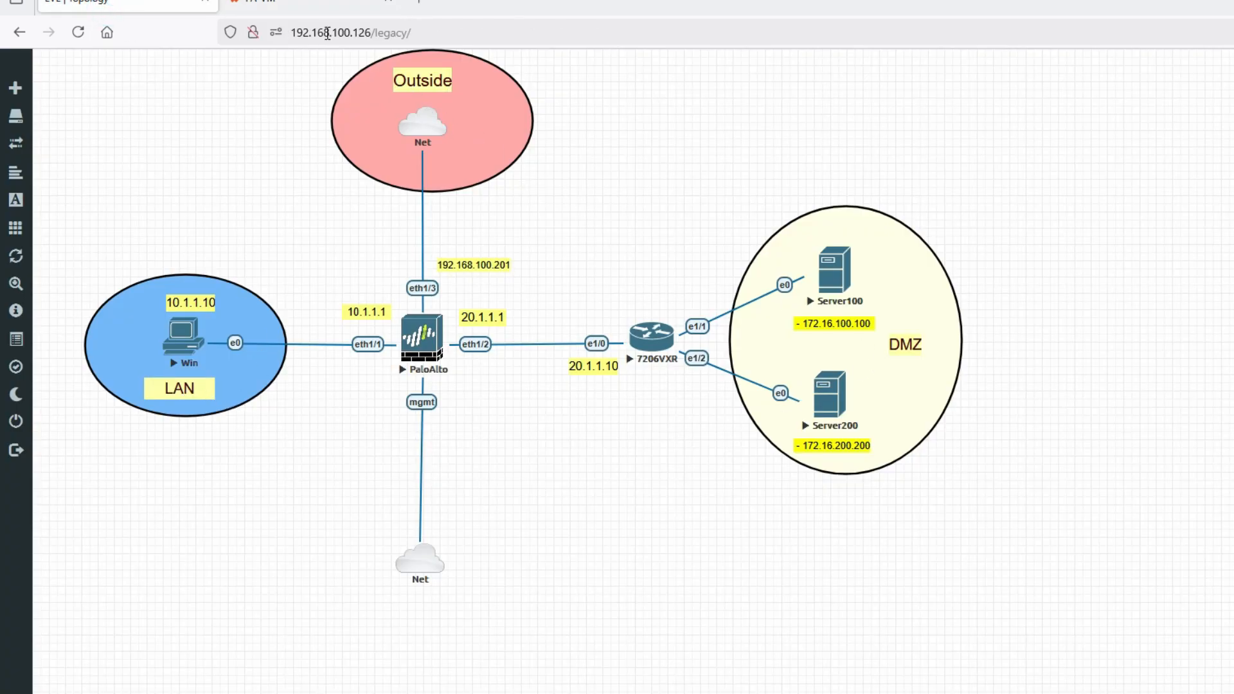
Bring back the PA-VM Security rulebase with intrazone-default Allow and interzone-default Deny
left_click(311, 3)
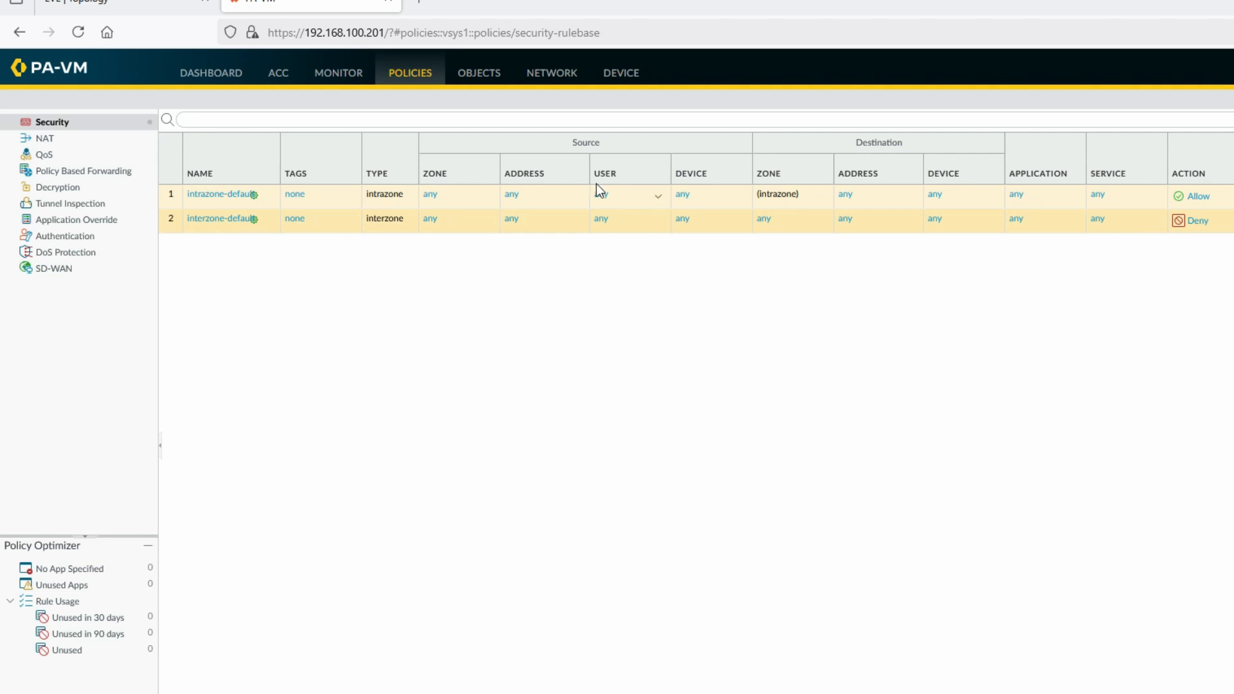
Review PA-VM's interfaces, zones and default virtual router, then return to the EVE-NG topology
left_click(558, 80)
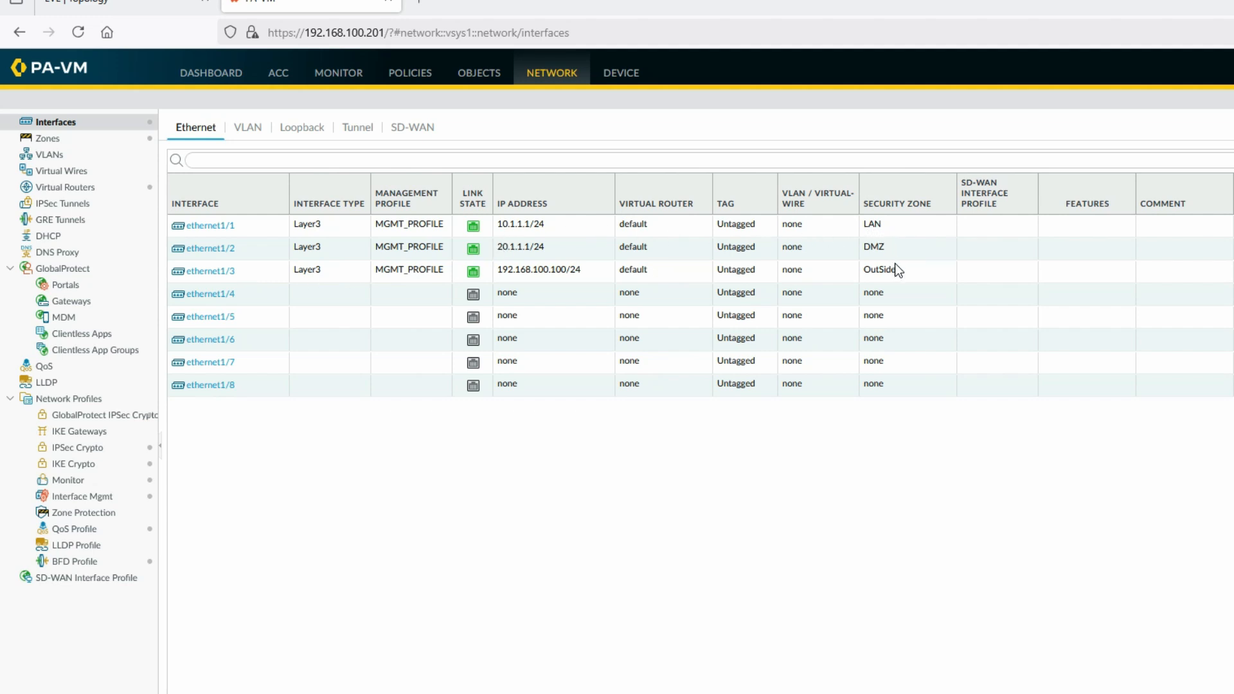
left_click(51, 138)
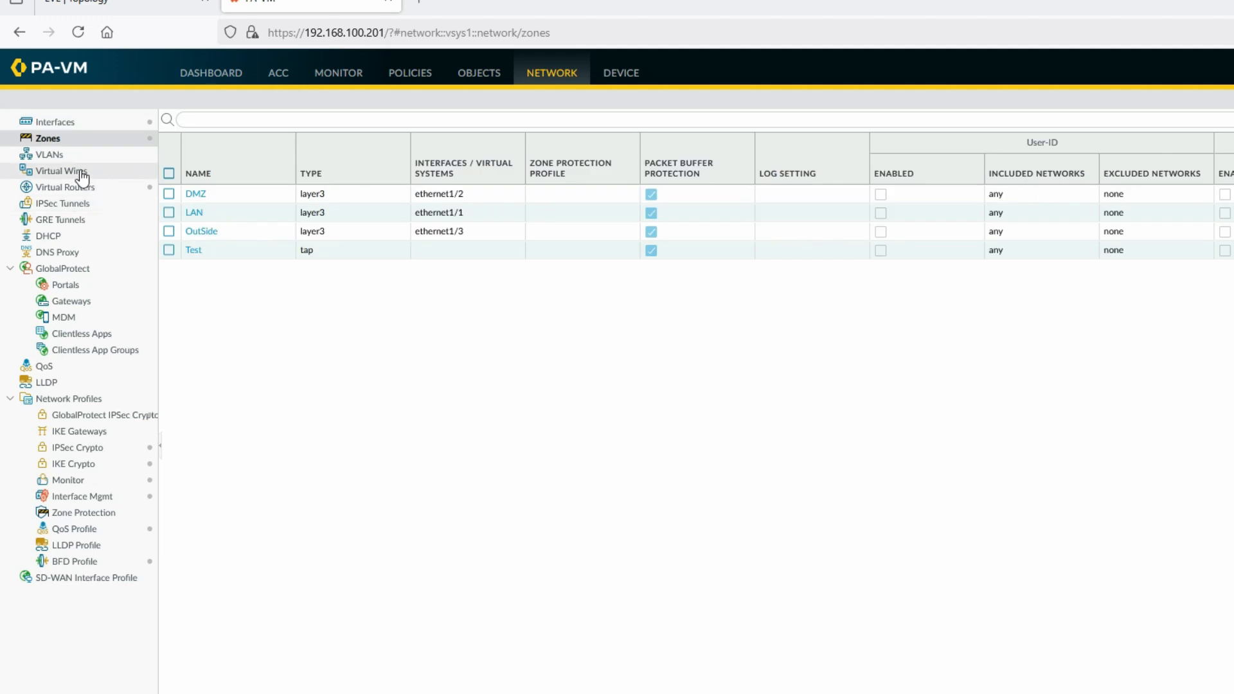
left_click(83, 187)
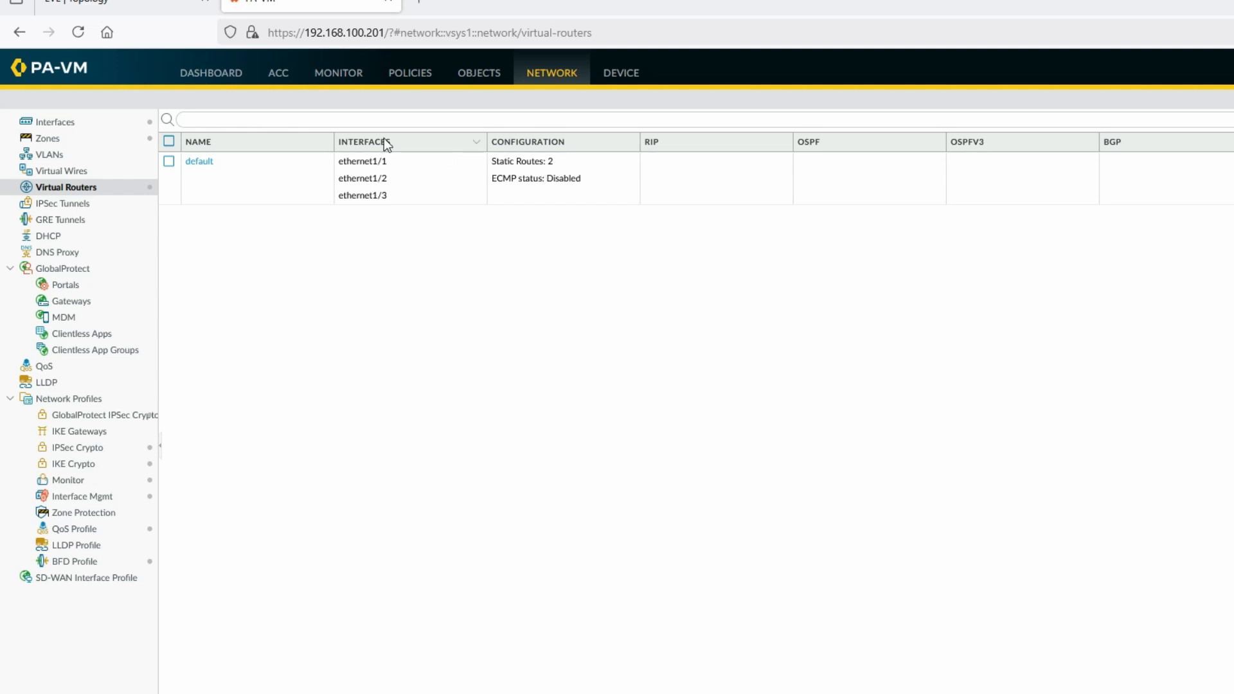
left_click(129, 3)
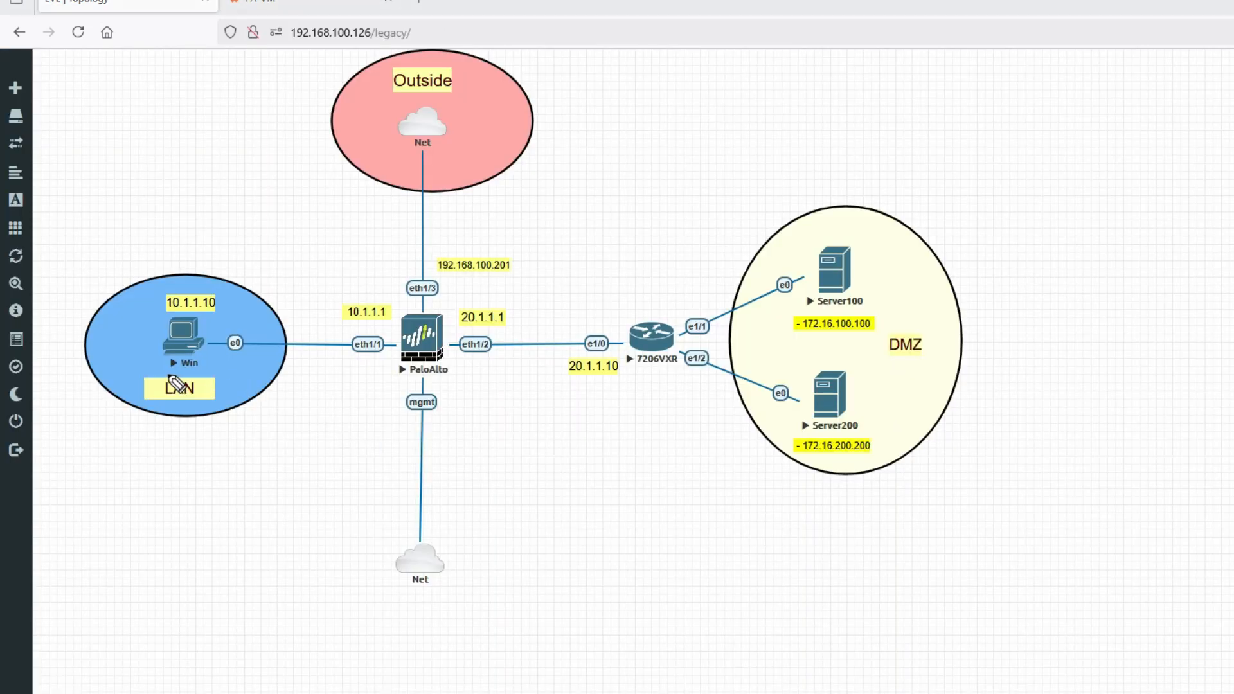
Draw Win's traffic through PaloAlto into Server200, then bring back the PA-VM Security rulebase
mouse_move(162, 354)
left_mouse_down()
mouse_move(787, 364)
mouse_move(821, 297)
left_mouse_up()
left_click_drag(787, 364, 824, 389)
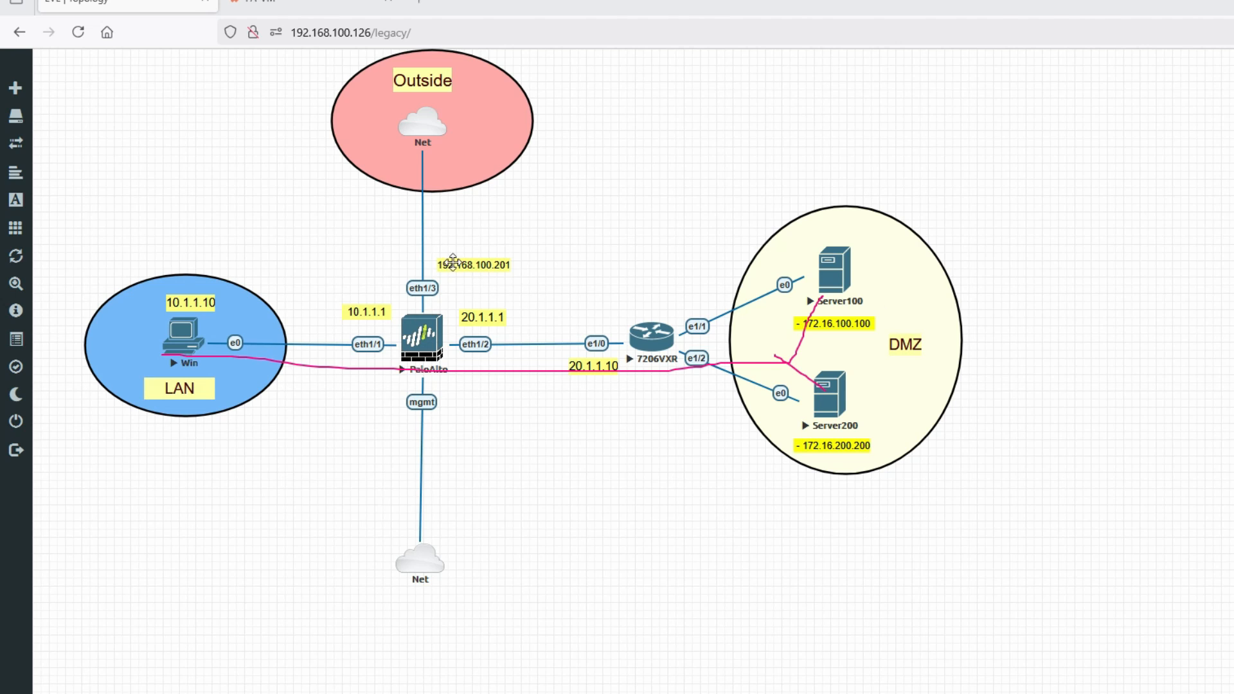
left_click(315, 5)
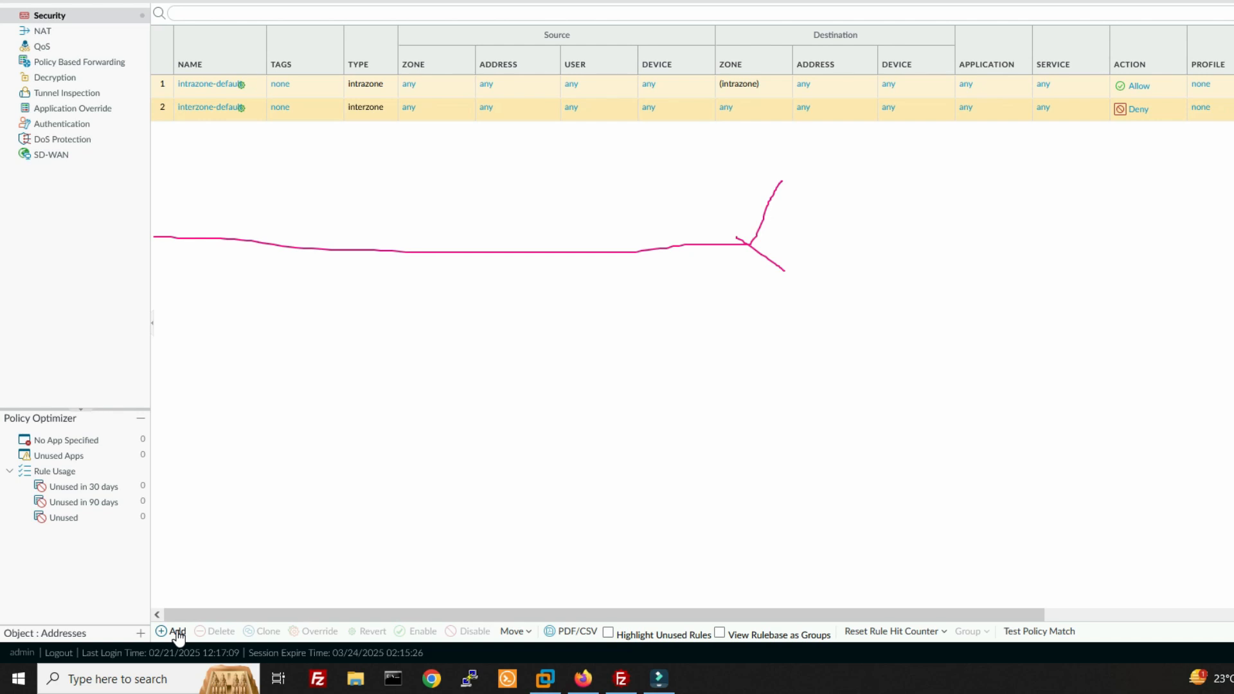
Add a Security rule named 'LAN to DMZ' with rule type interzone and tag grouping None
left_click(176, 631)
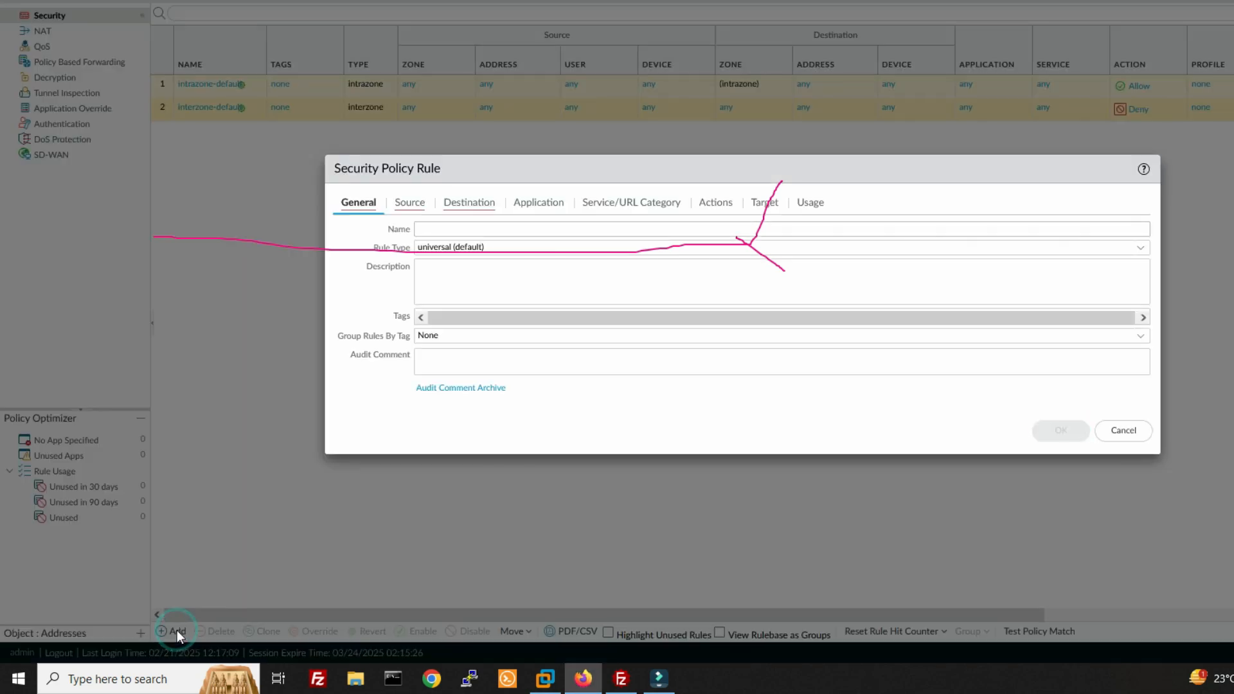
left_click(471, 230)
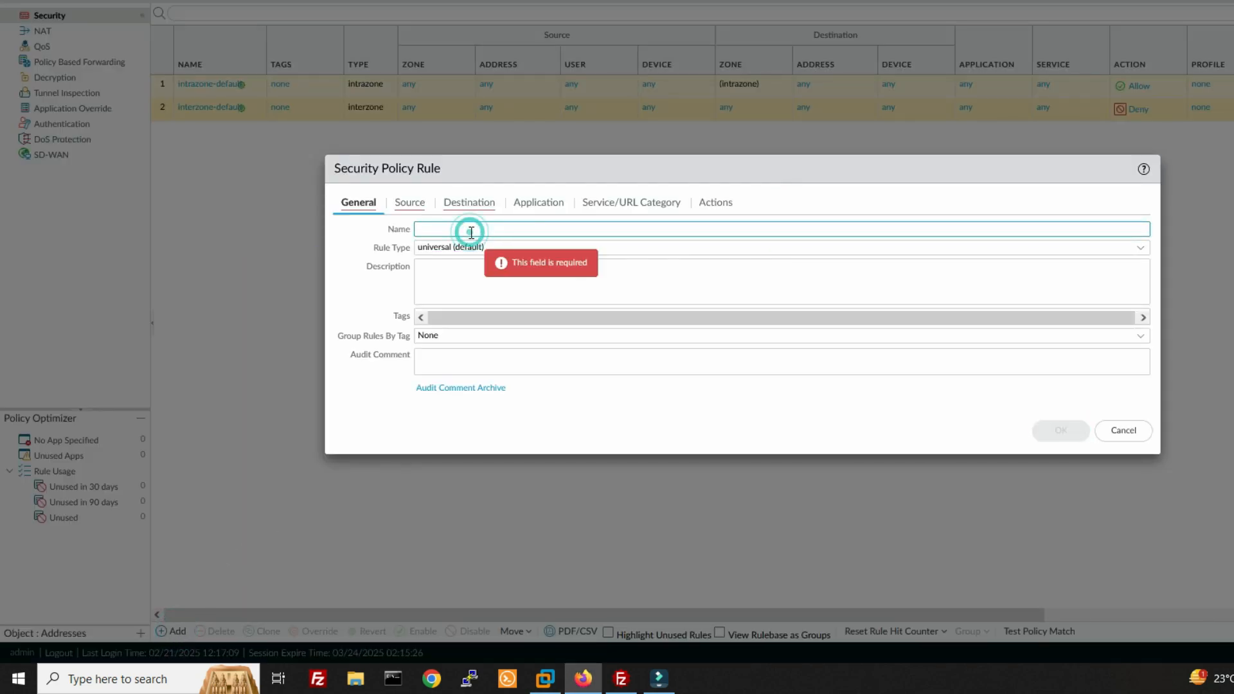
type("LAN to DMZ")
left_click(1139, 248)
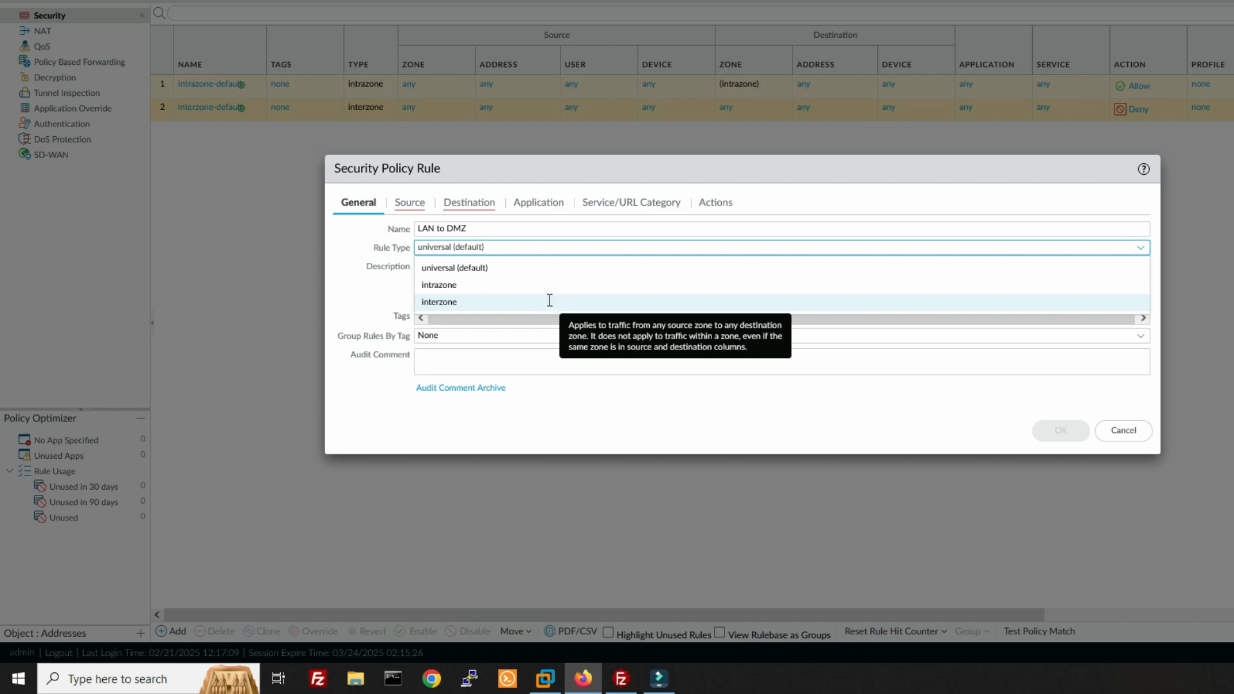
left_click(550, 302)
left_click(1142, 335)
left_click(1145, 336)
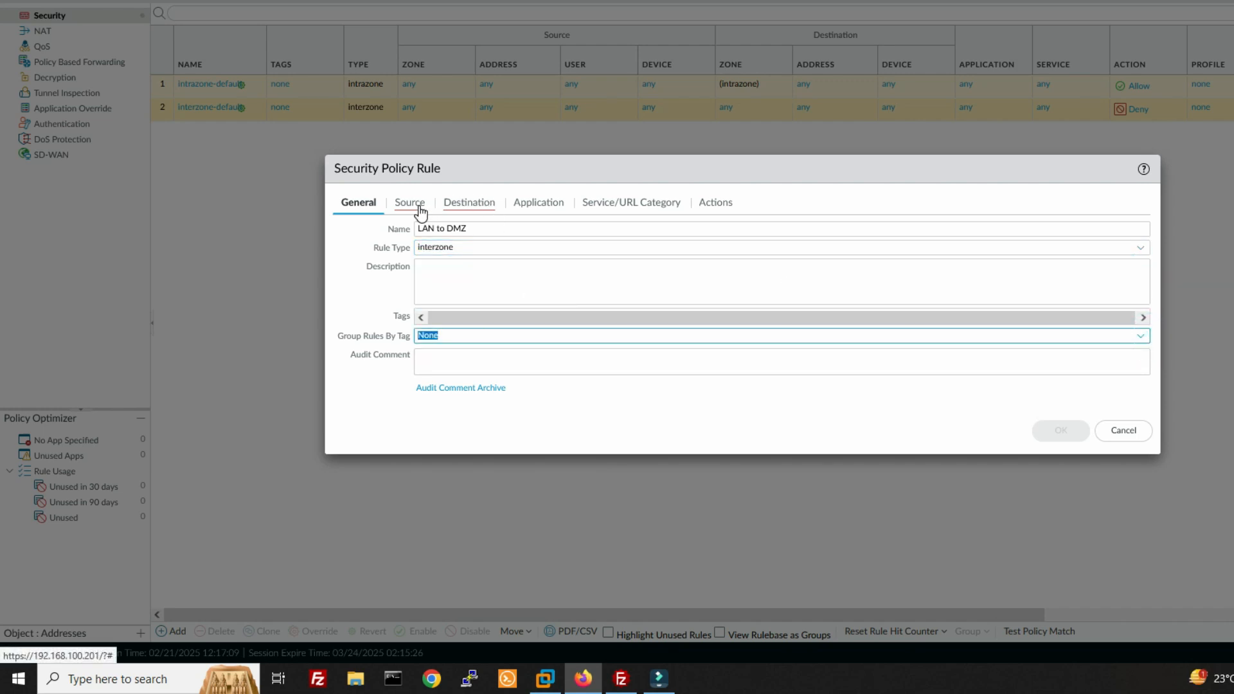
left_click(421, 210)
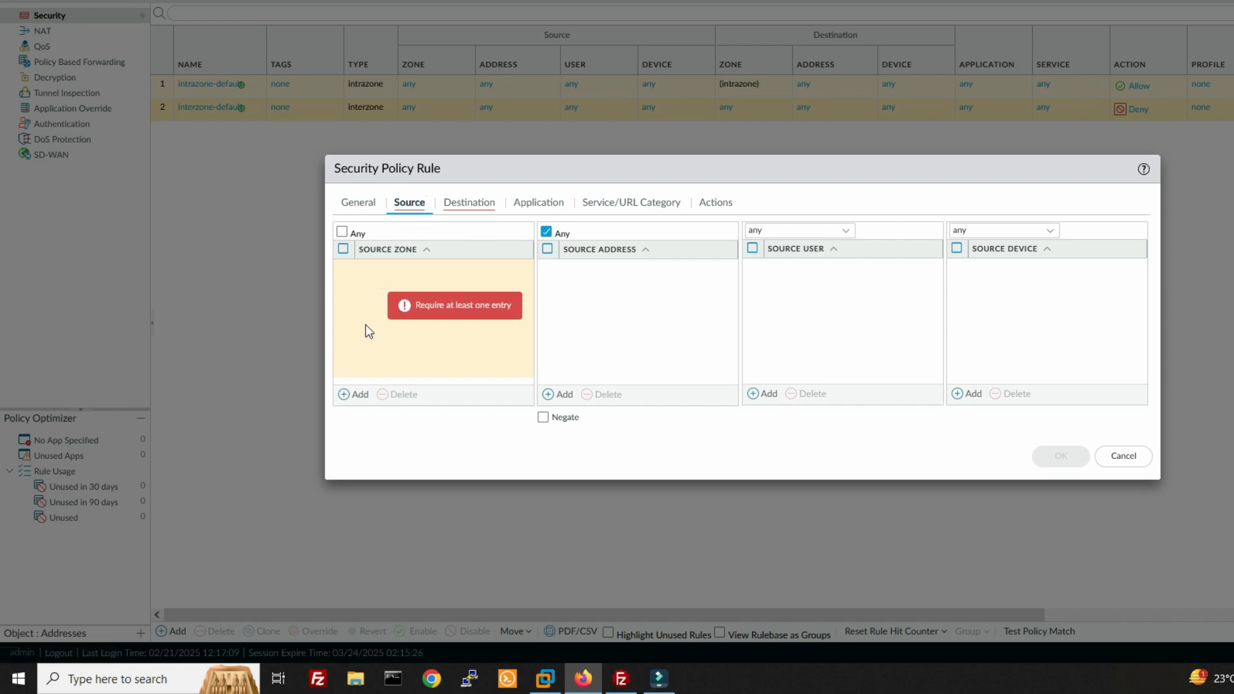
Set the rule's source zone to LAN and start adding a source address
left_click(358, 398)
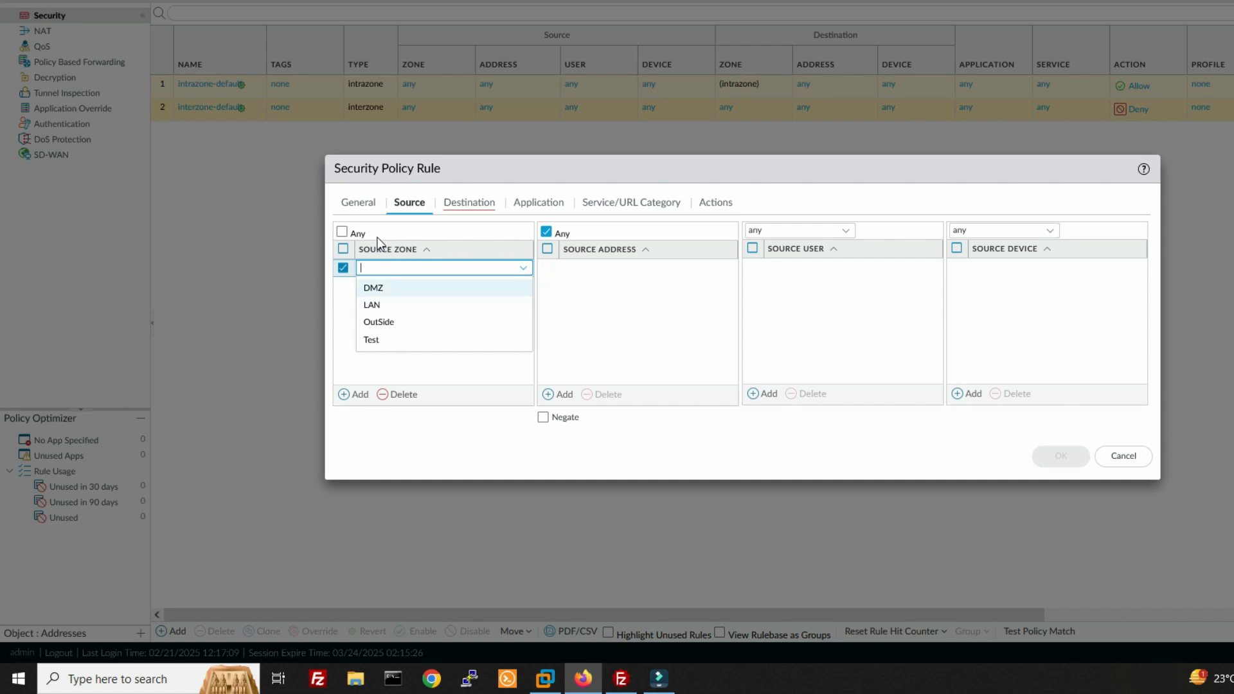
left_click(391, 304)
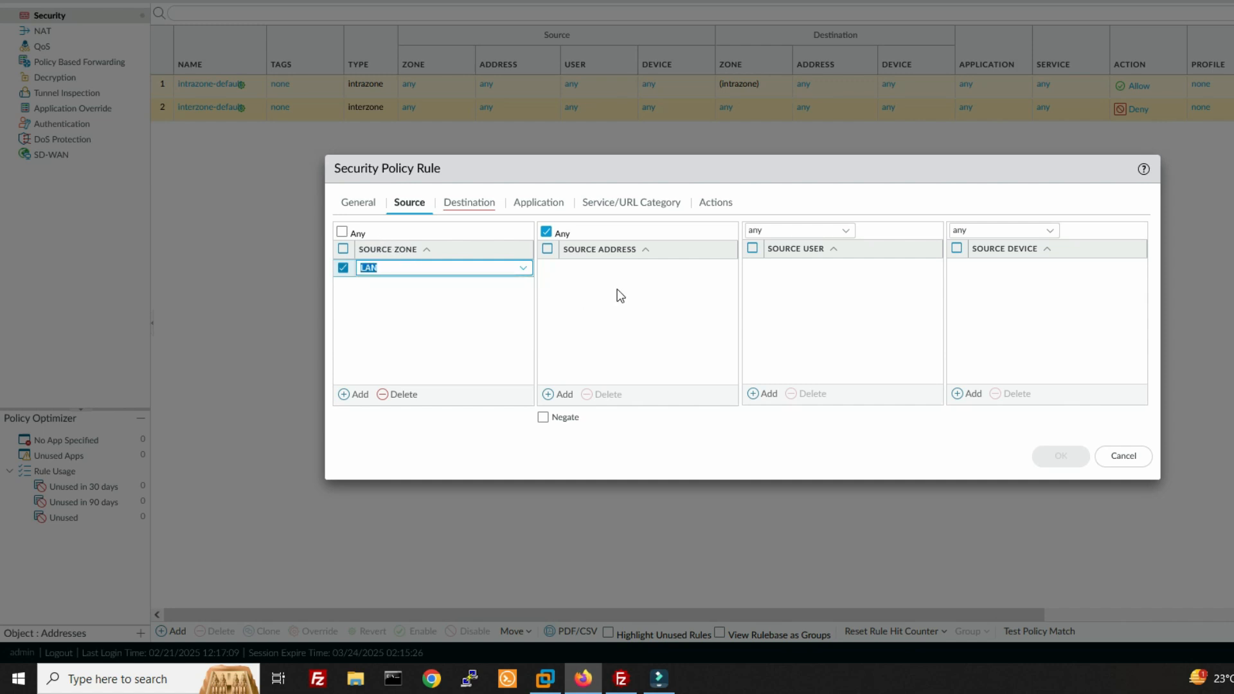
left_click(566, 395)
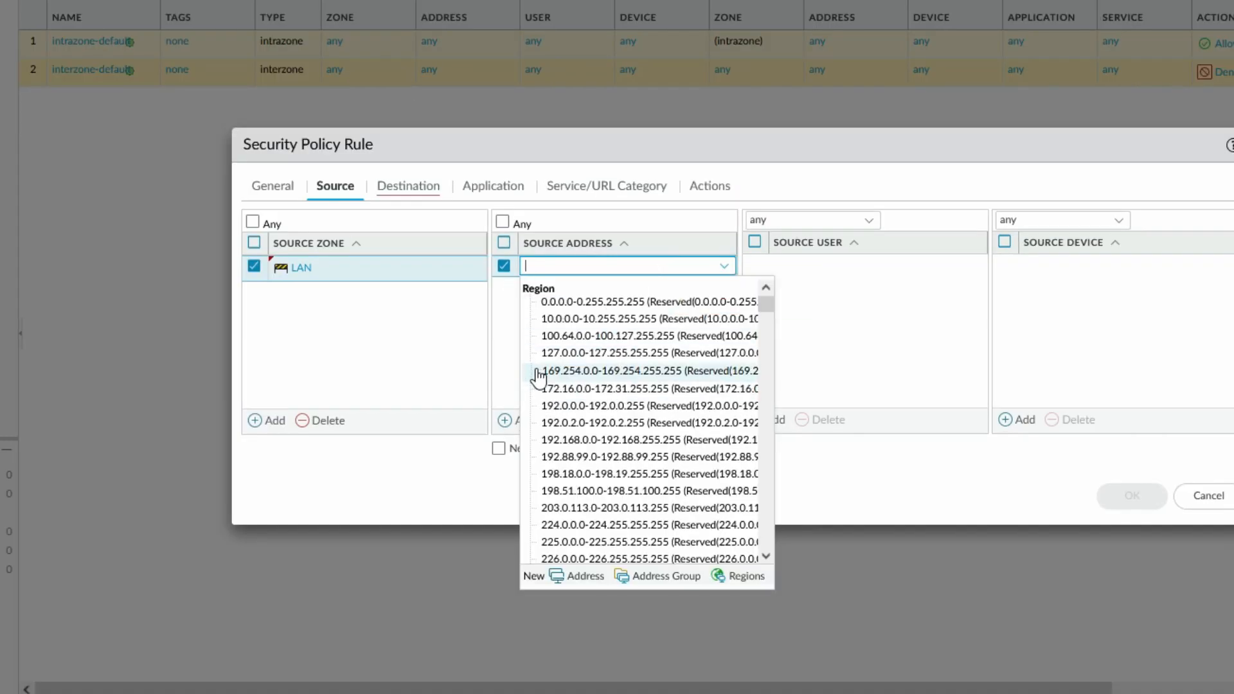
type("0.1.1.")
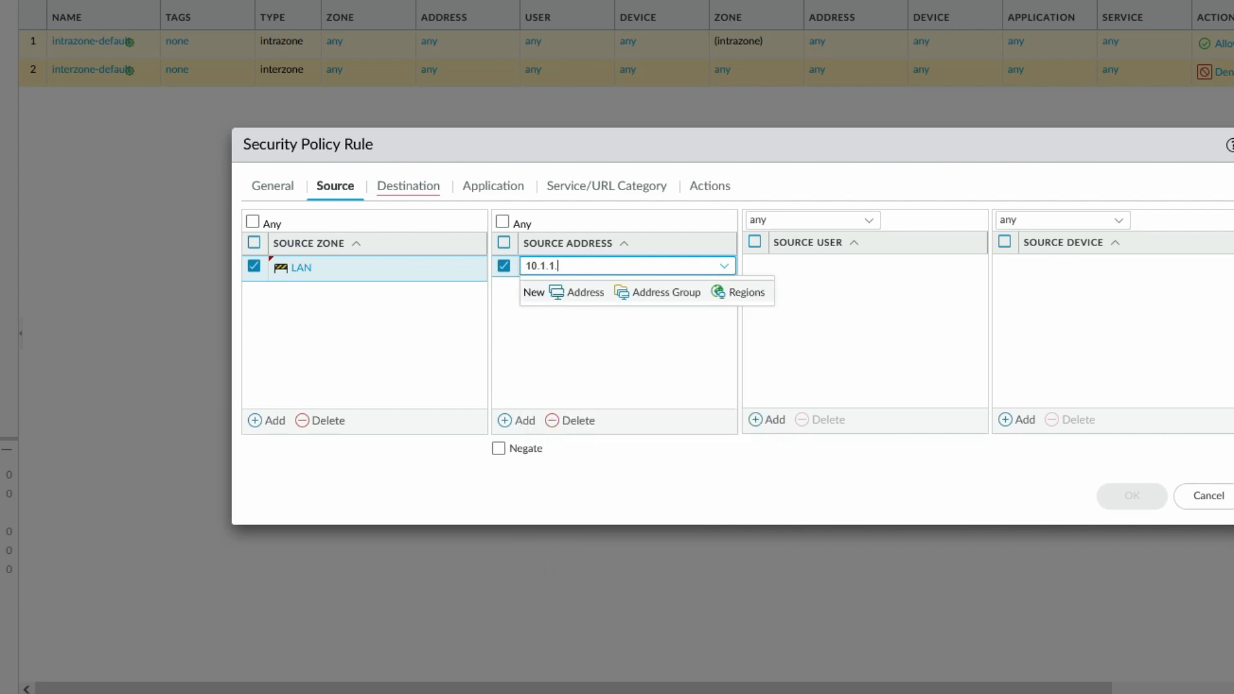
key("BackSpace")
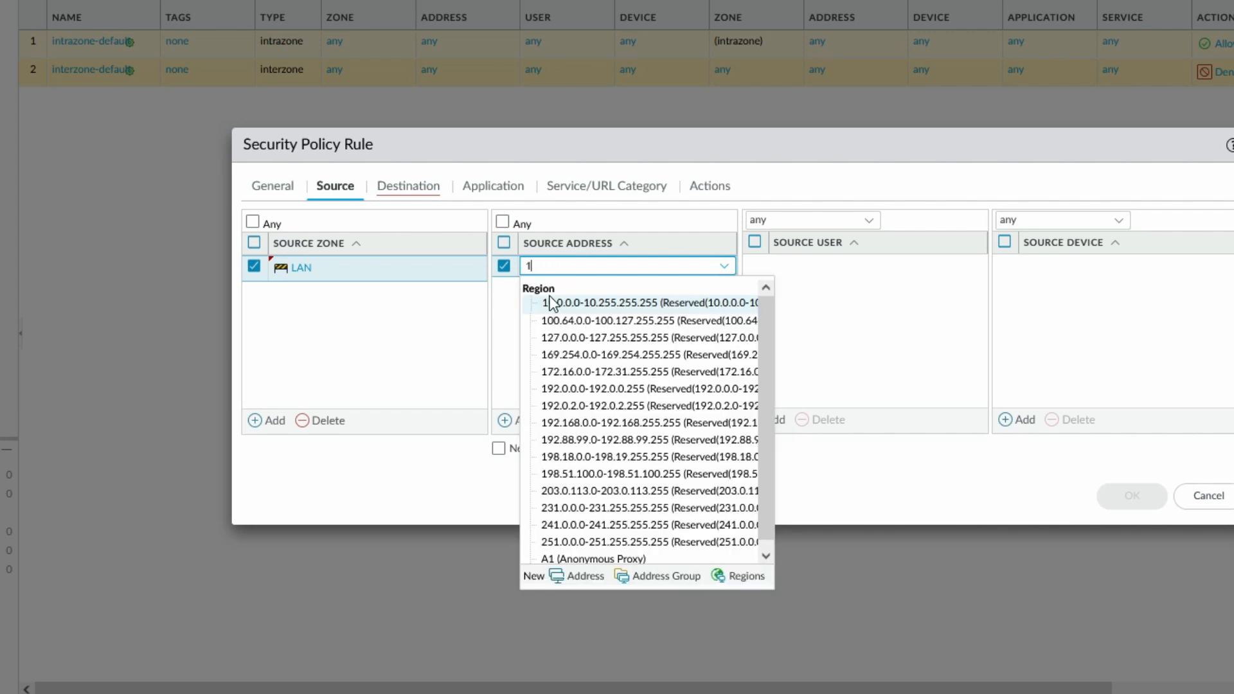
Create source address object LAN_10.1.1.0 for 10.1.1.0/24
left_click(531, 578)
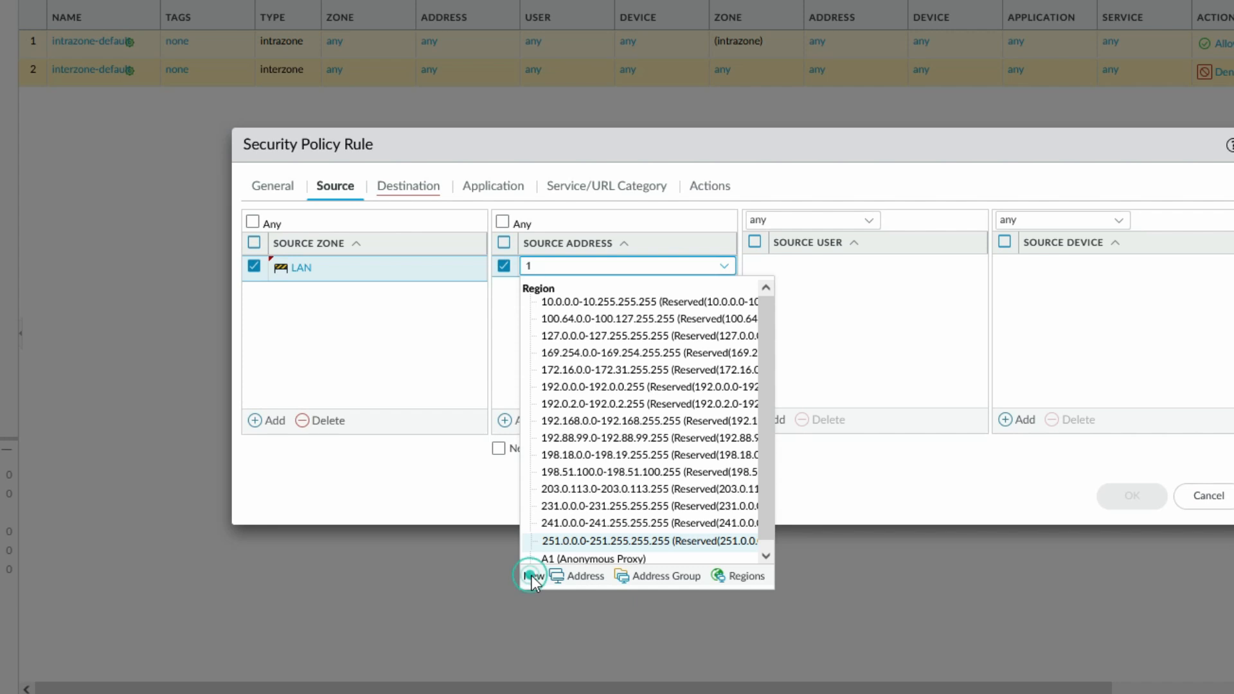
left_click(578, 577)
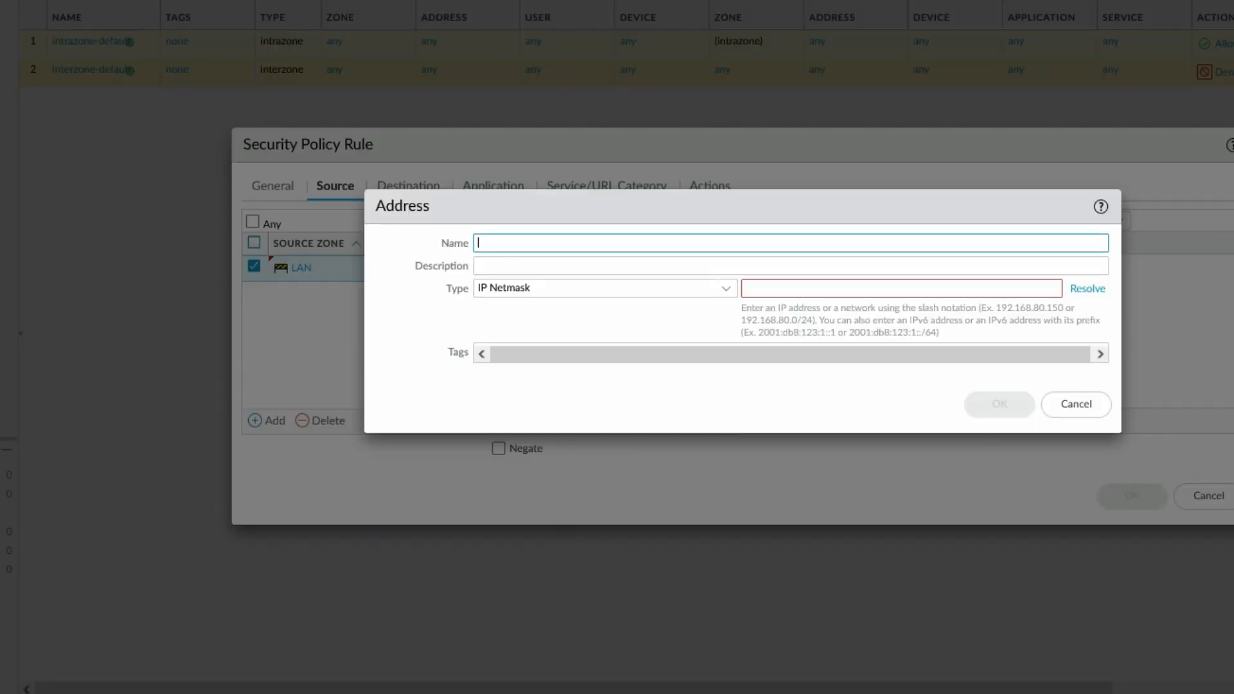
type("LAN_10.1.1.0")
left_click(764, 286)
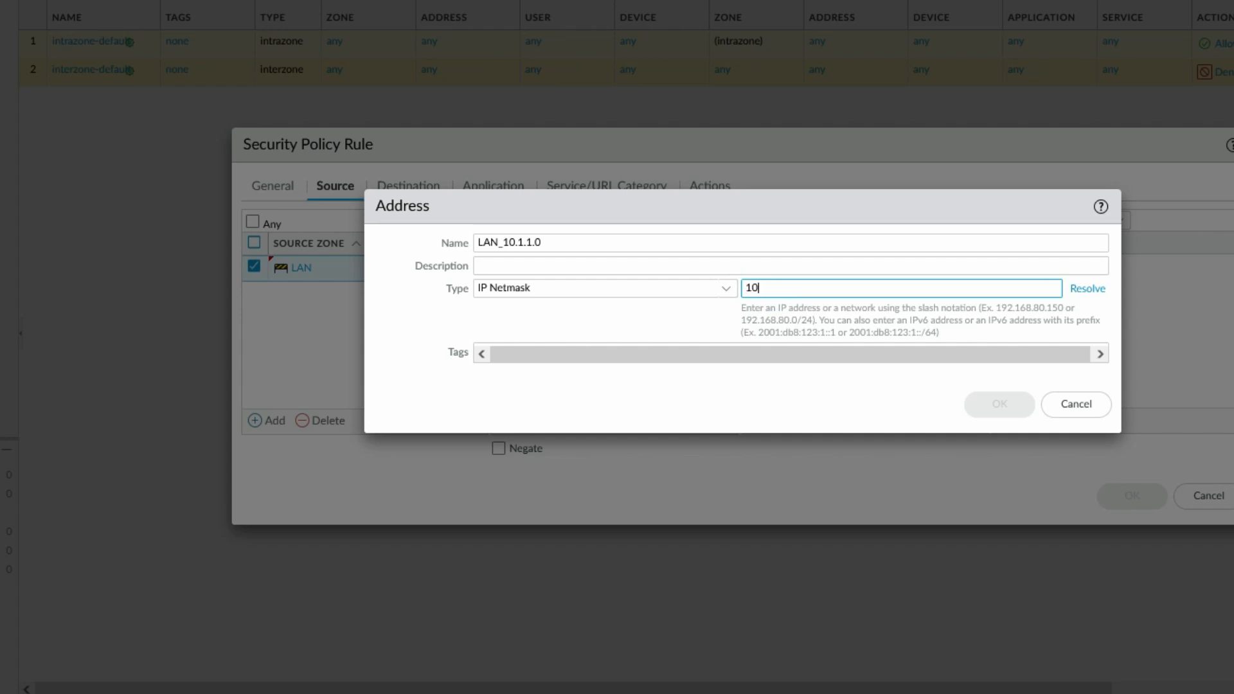
type("10.1.1.0")
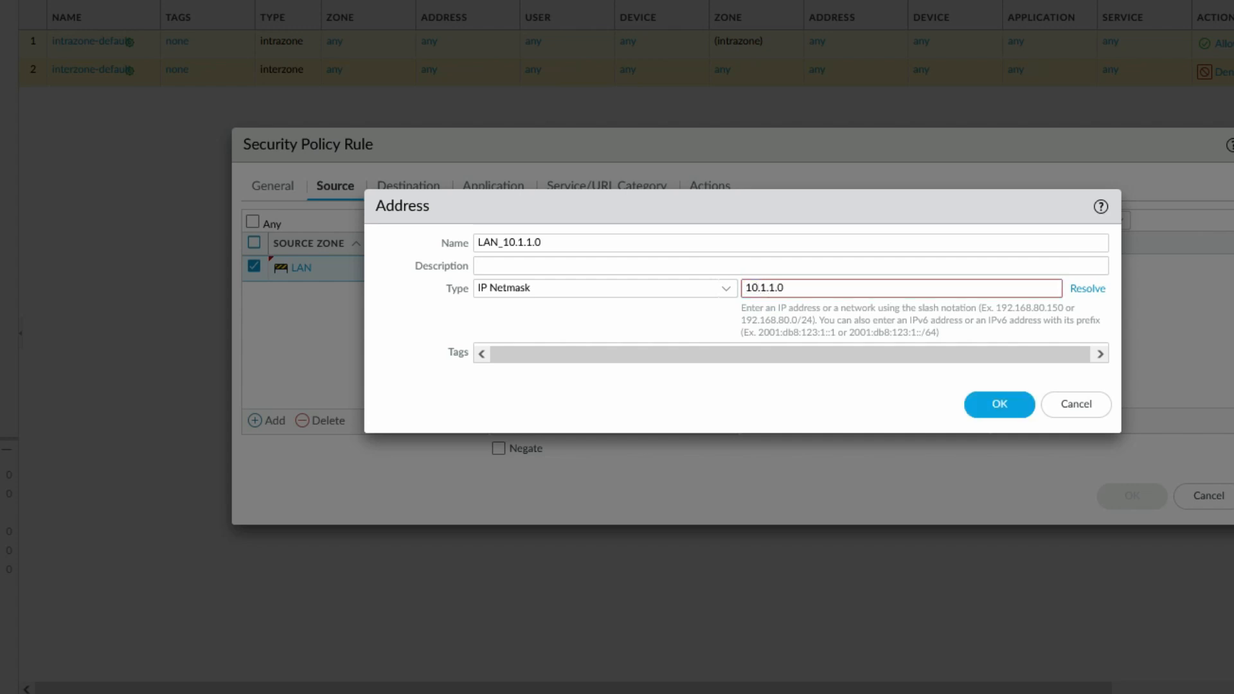
type("/24")
left_click(1001, 405)
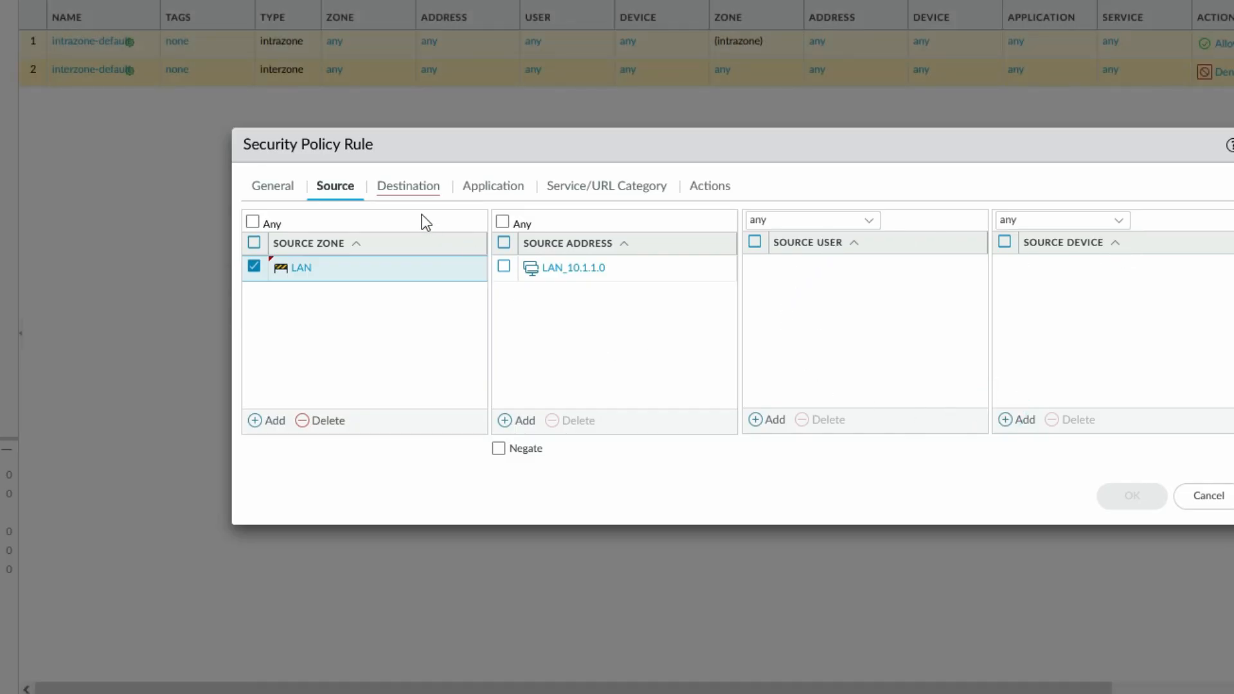
Set the rule's destination zone to DMZ
left_click(417, 192)
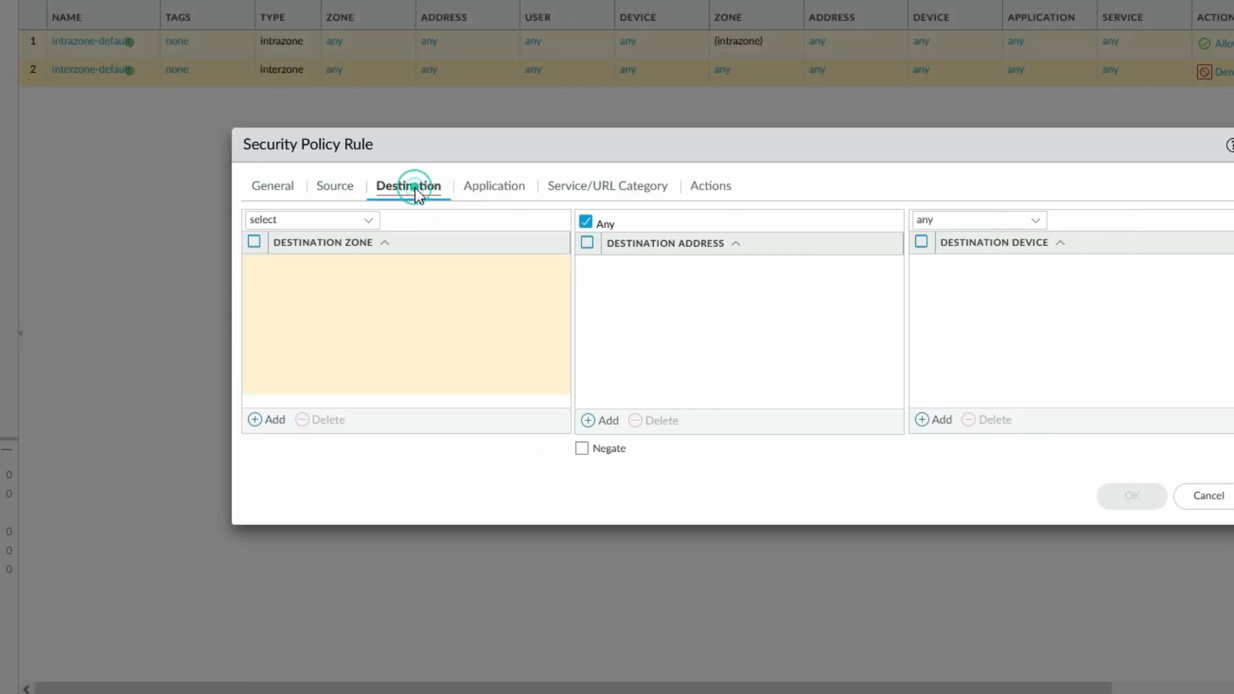
left_click(370, 222)
left_click(422, 280)
left_click(274, 420)
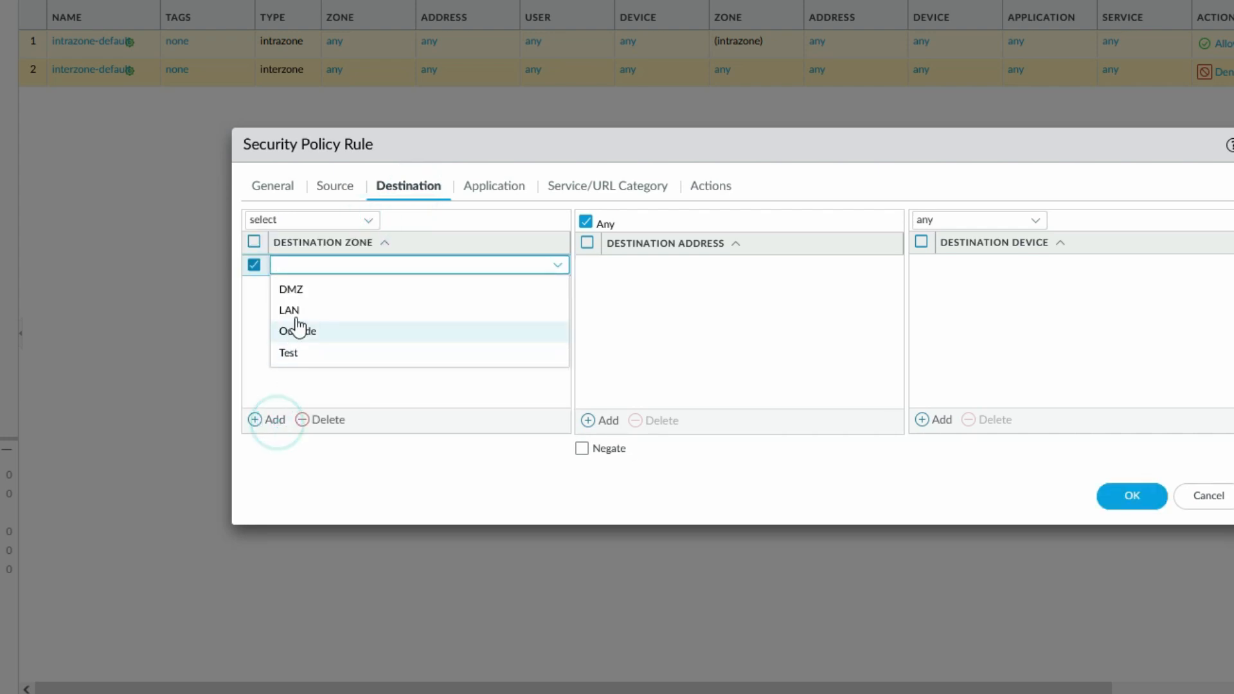
left_click(299, 289)
left_click(668, 284)
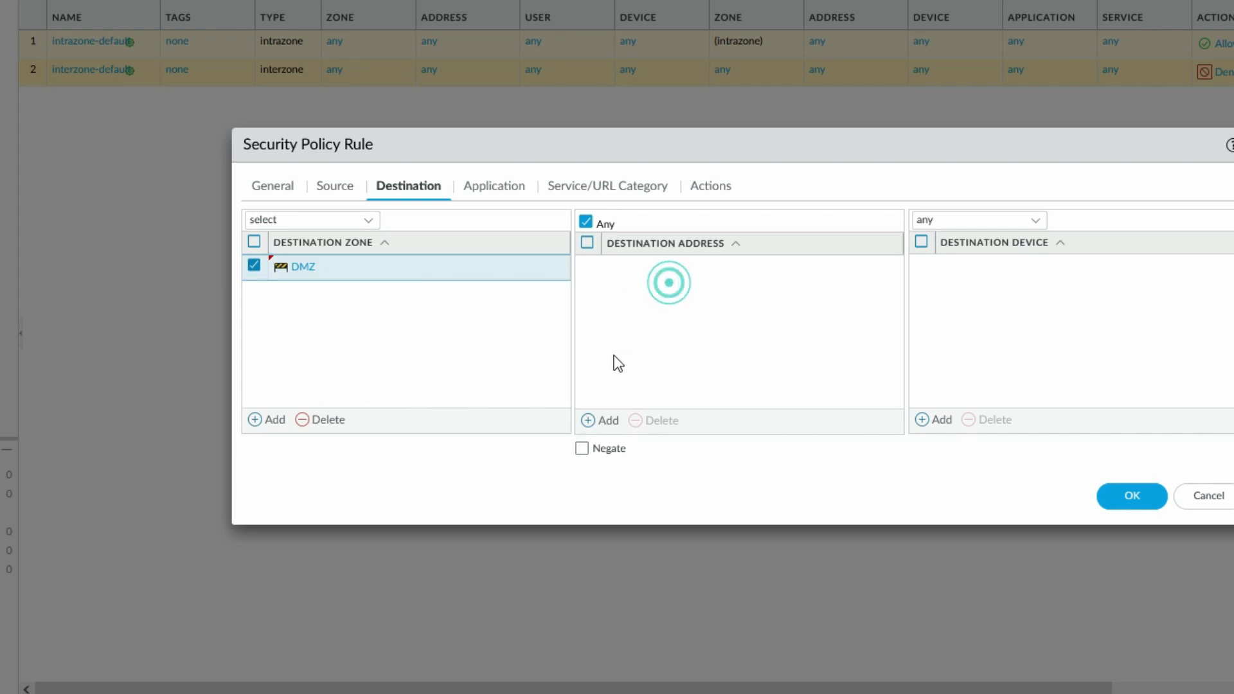
Add new destination address object Server100 for 172.16.100.0/24
left_click(608, 424)
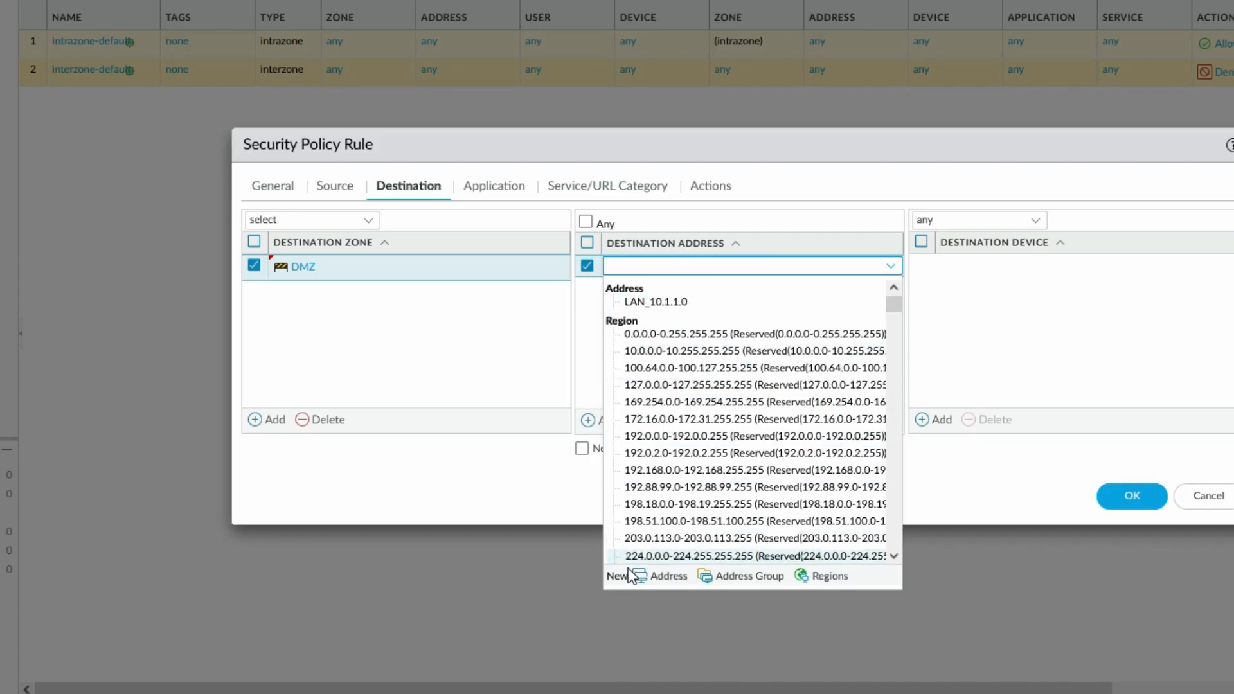
left_click(667, 576)
type("Server")
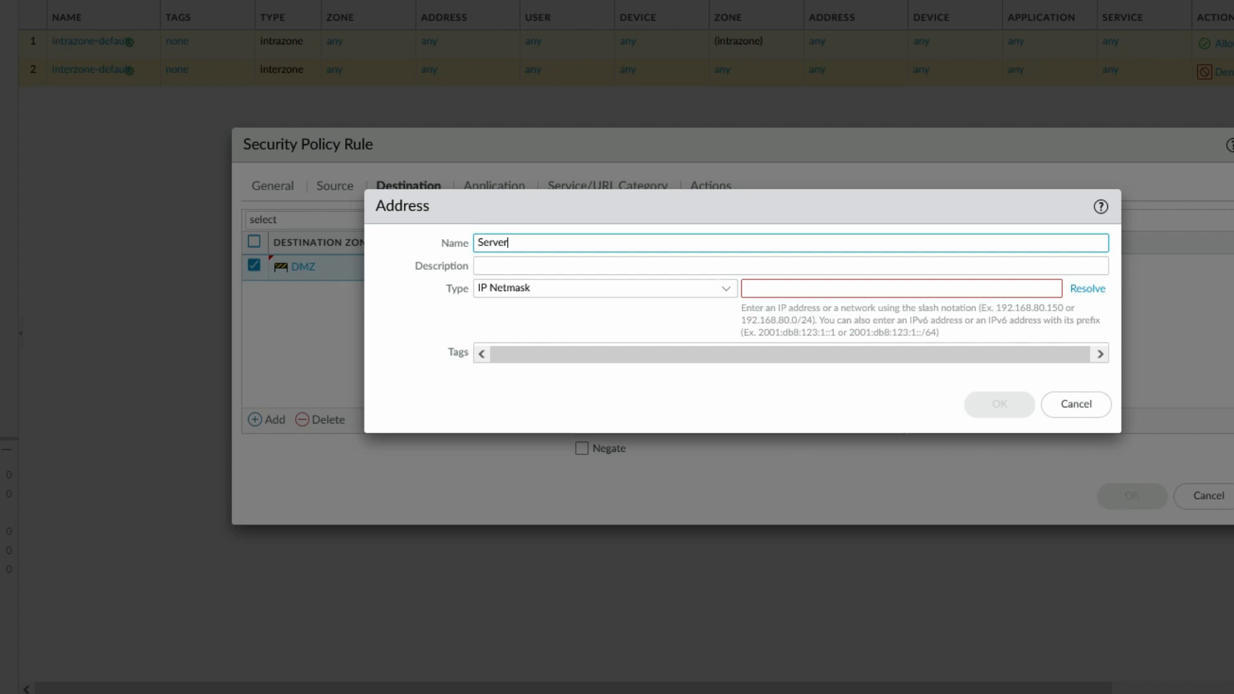
type("100")
left_click(880, 289)
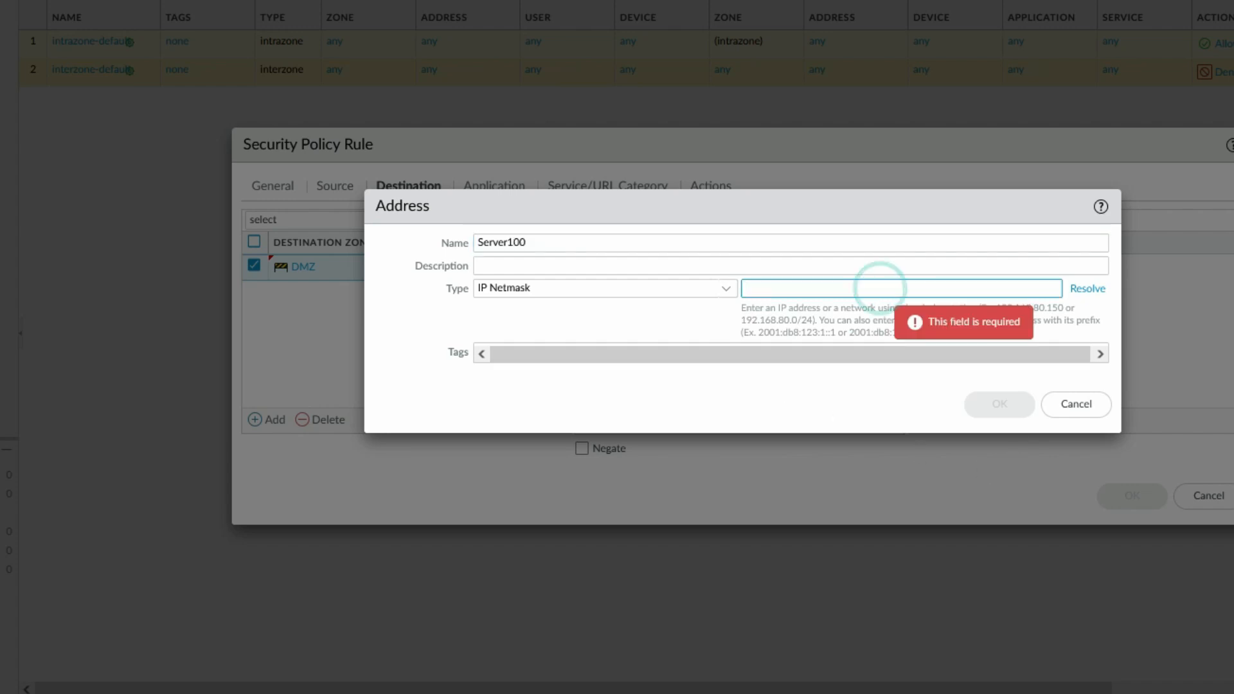
type("172.")
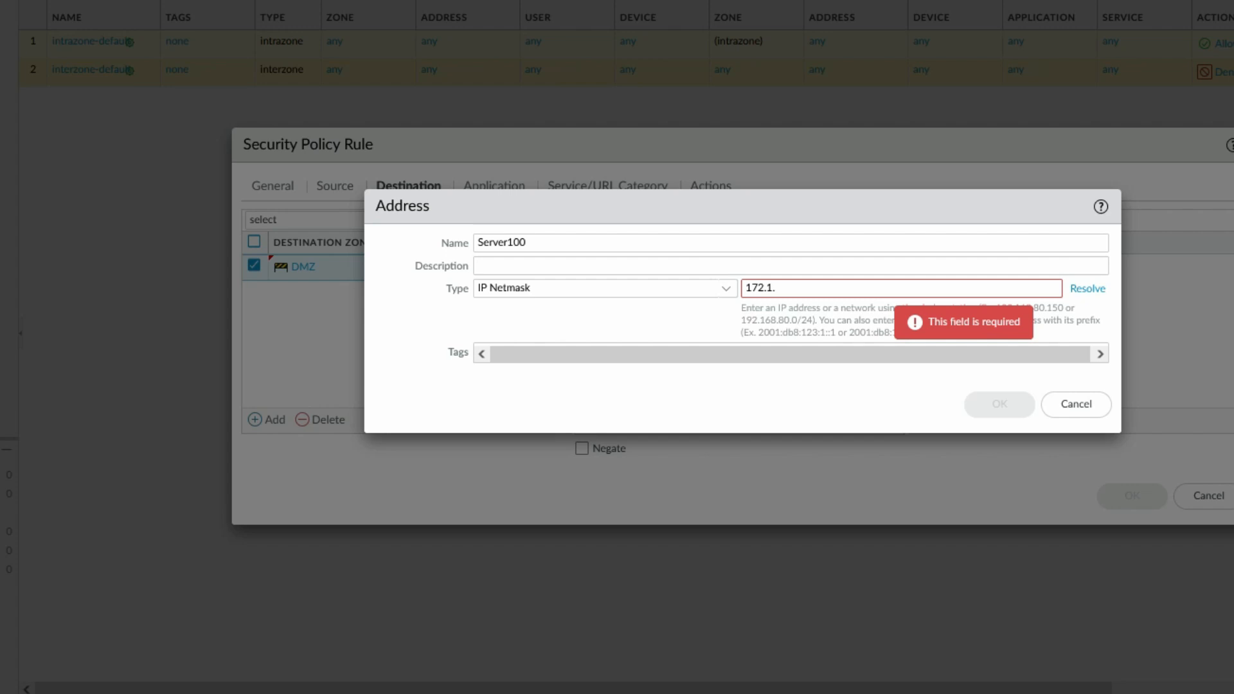
type("16.100.")
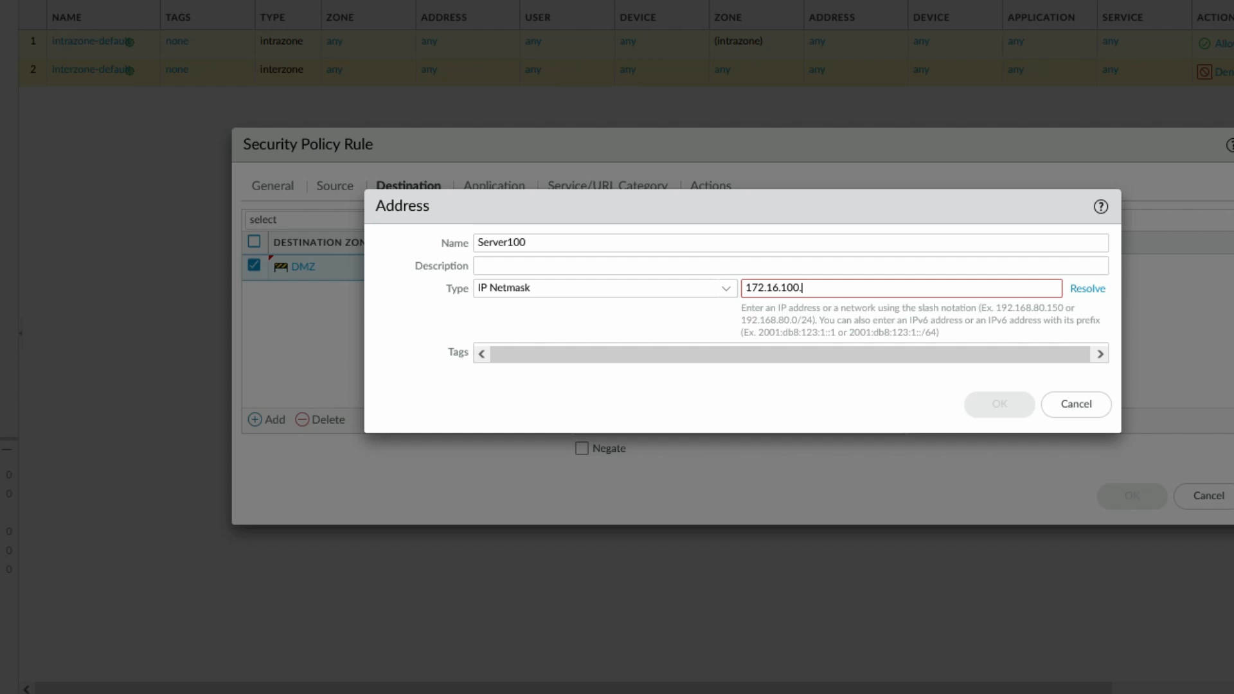
type("0/24")
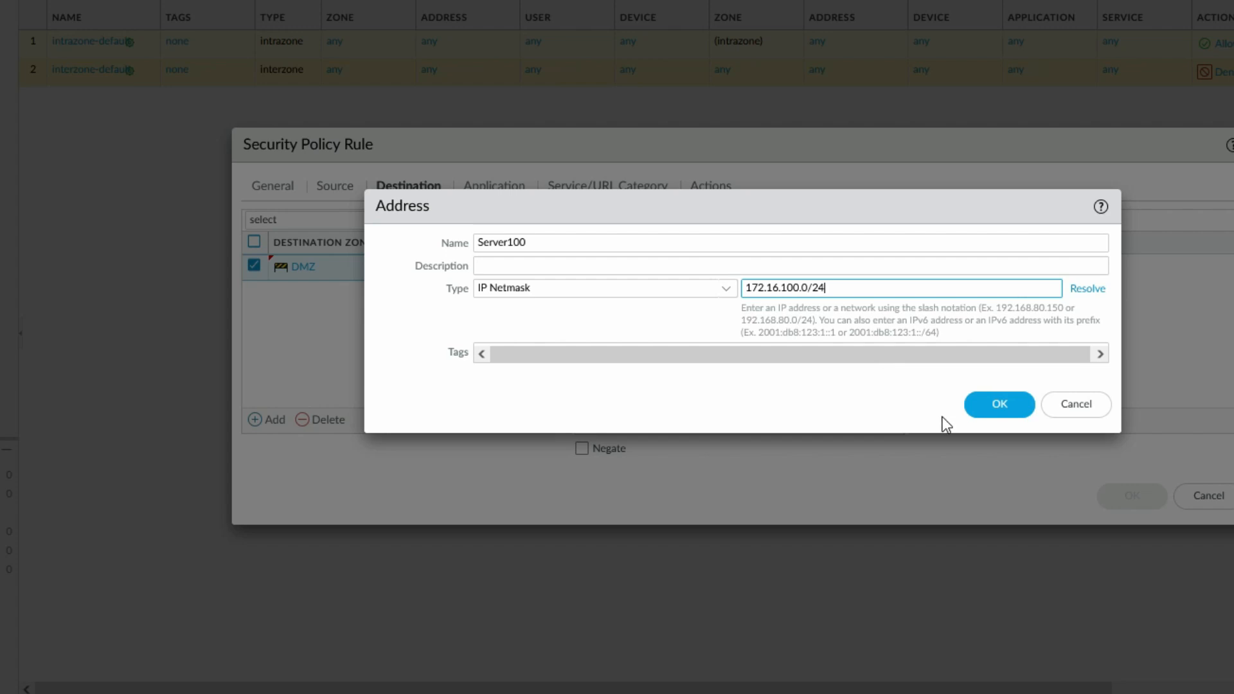
left_click(999, 404)
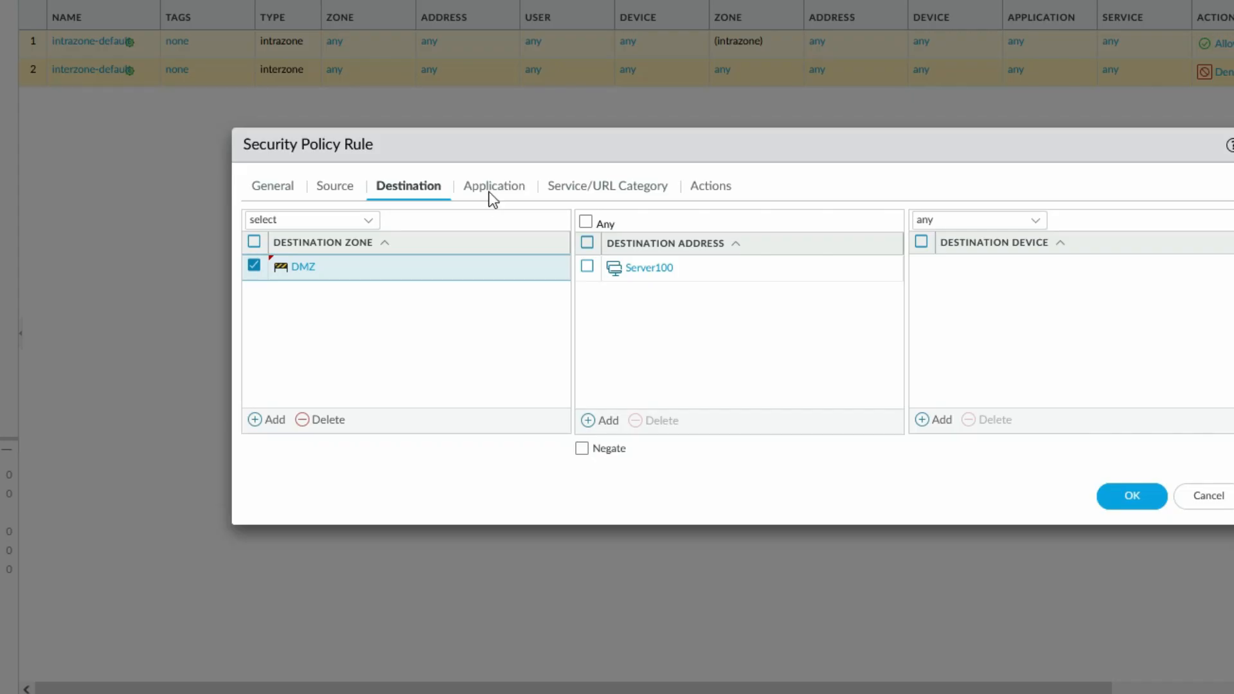
Review the rule's Application and Service settings, then show its Actions
left_click(488, 192)
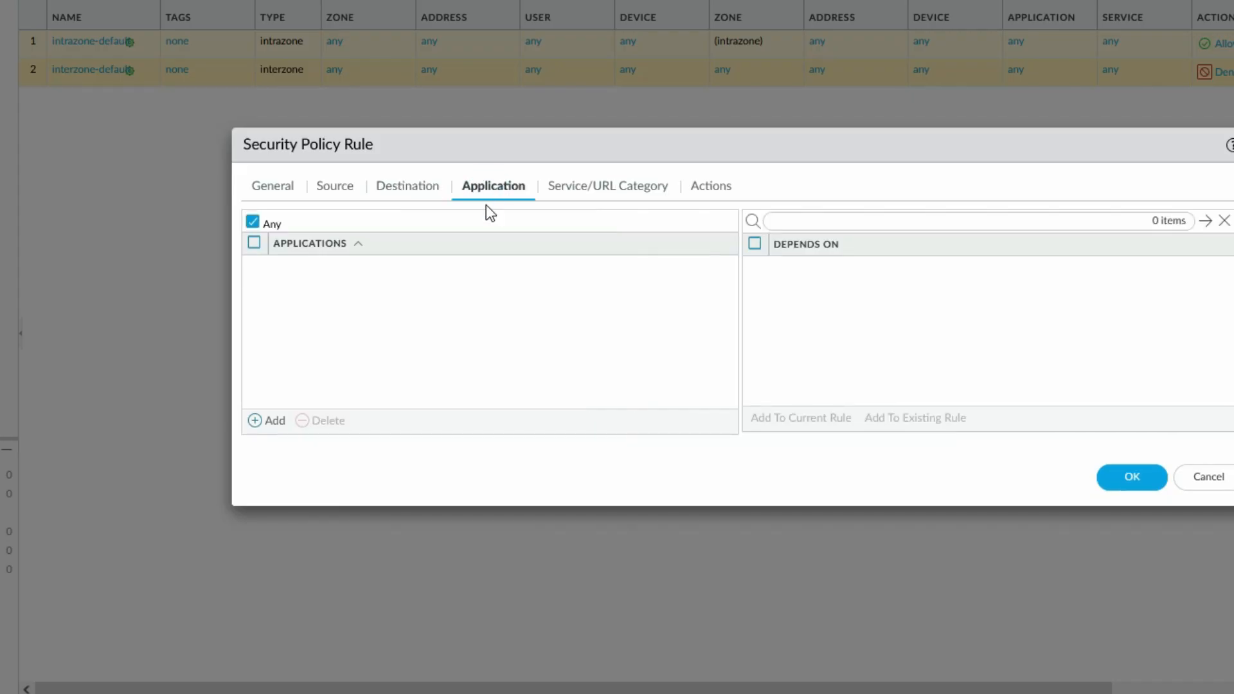
left_click(592, 190)
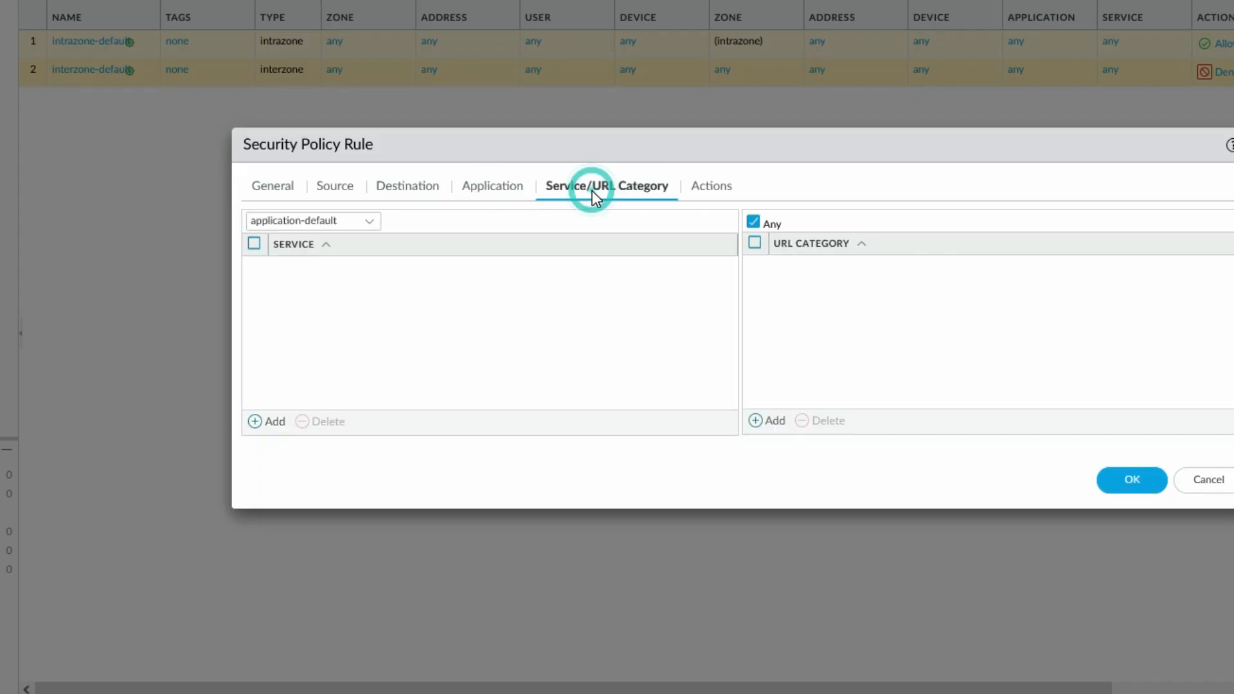
left_click(708, 193)
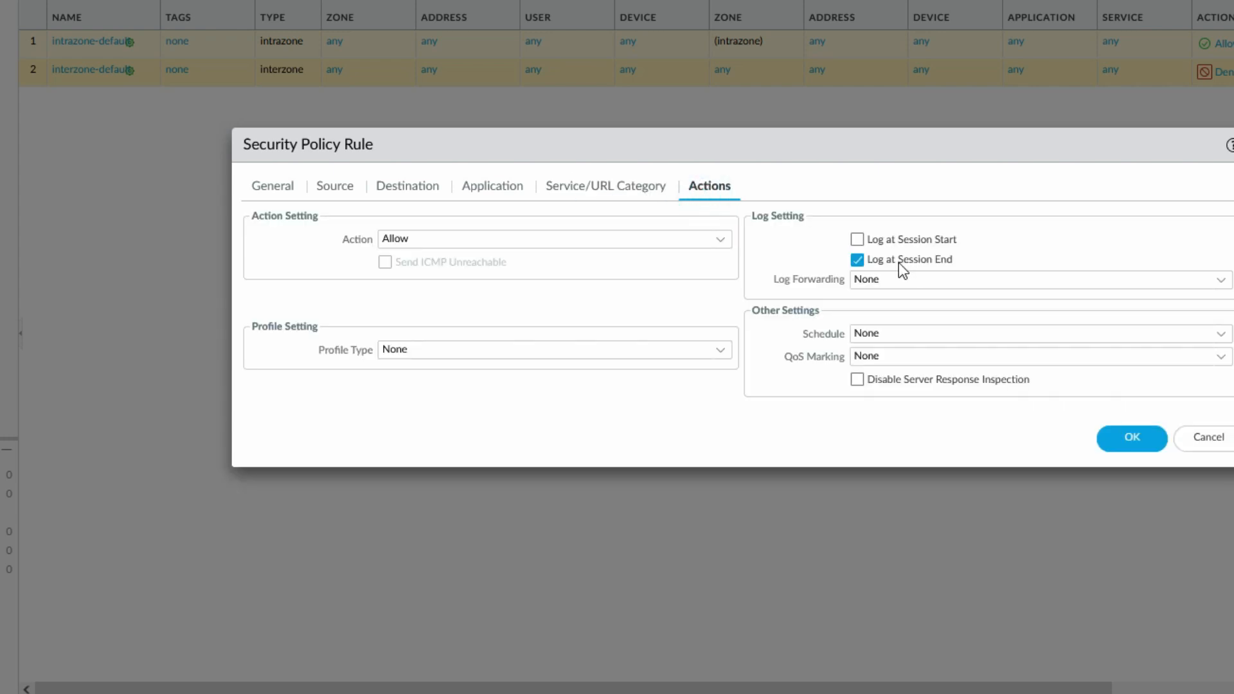
Keep action Allow, profile type None and log forwarding None, and save the LAN to DMZ rule
left_click(721, 242)
left_click(722, 243)
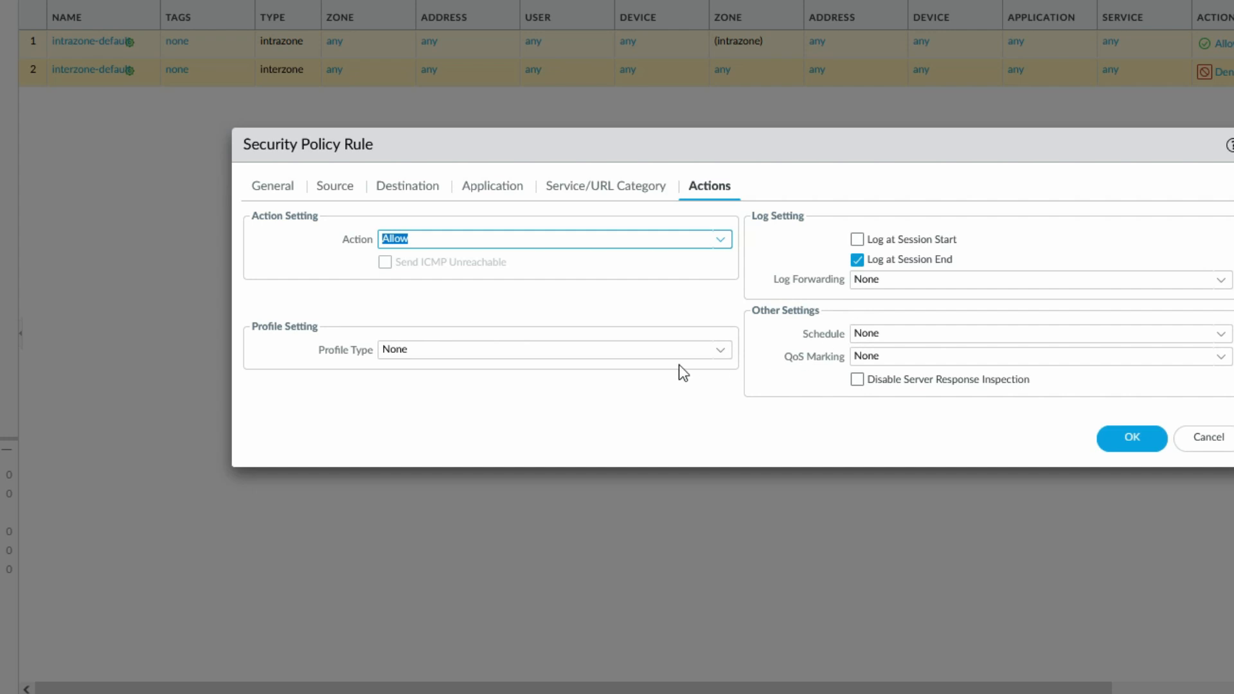
left_click(655, 350)
left_click(717, 352)
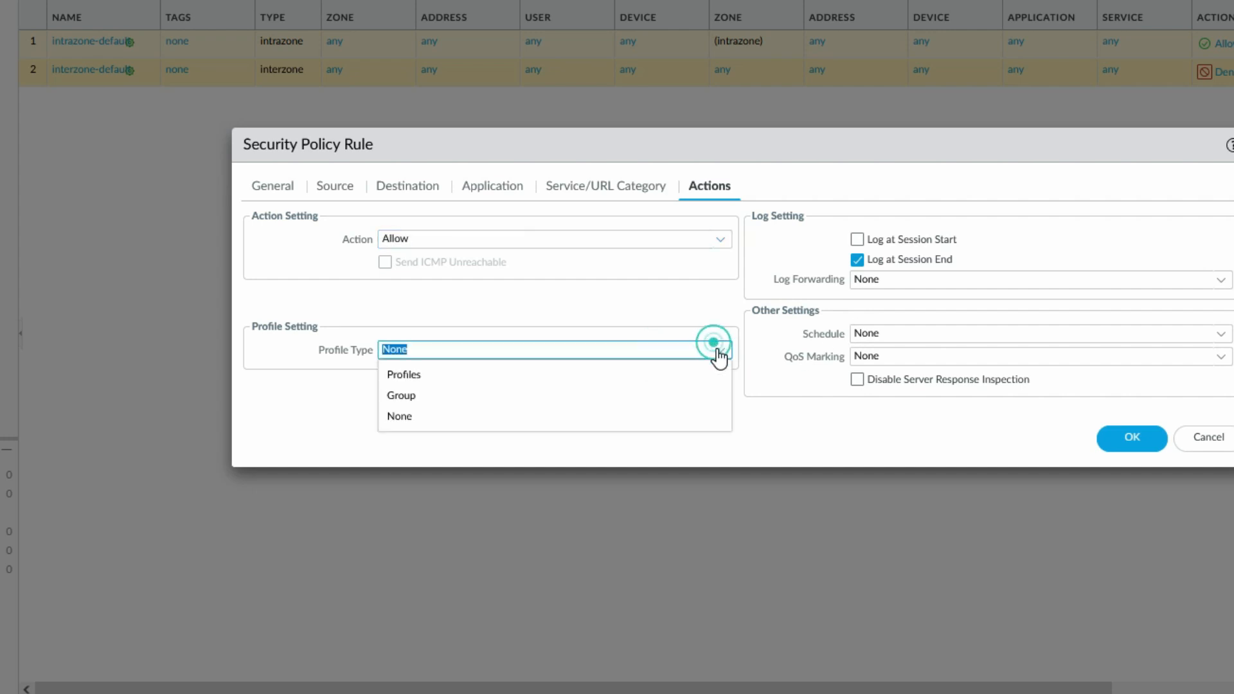
left_click(716, 353)
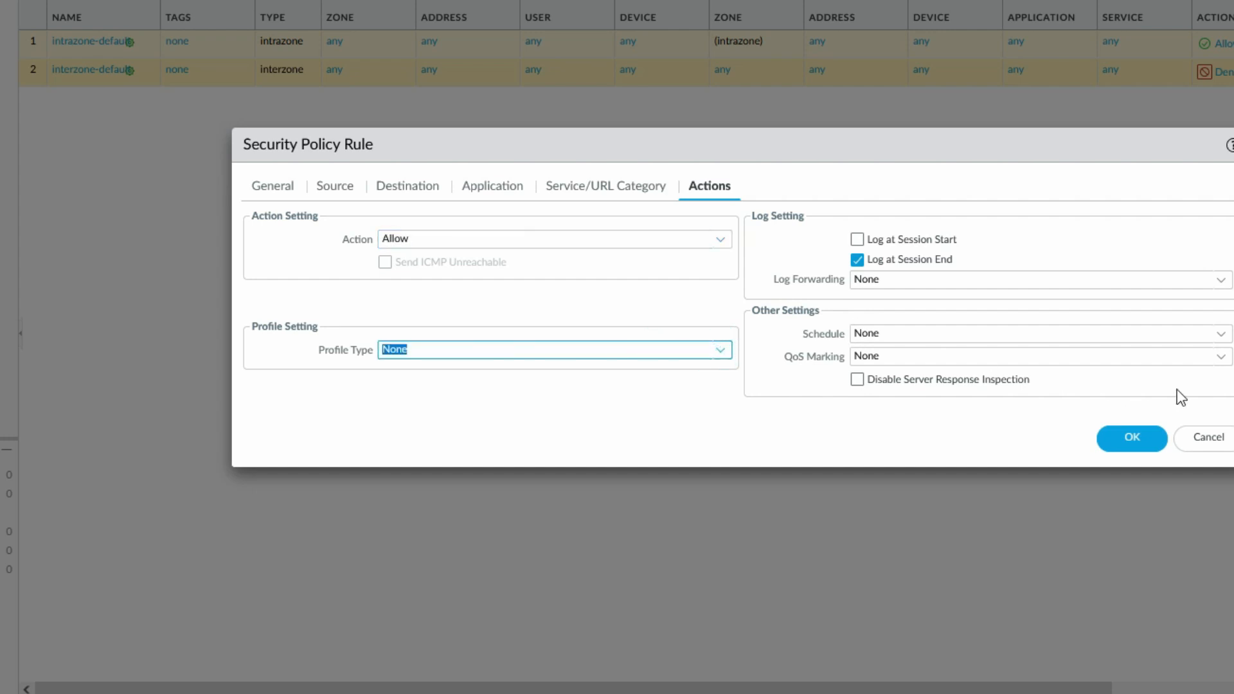
left_click(1220, 279)
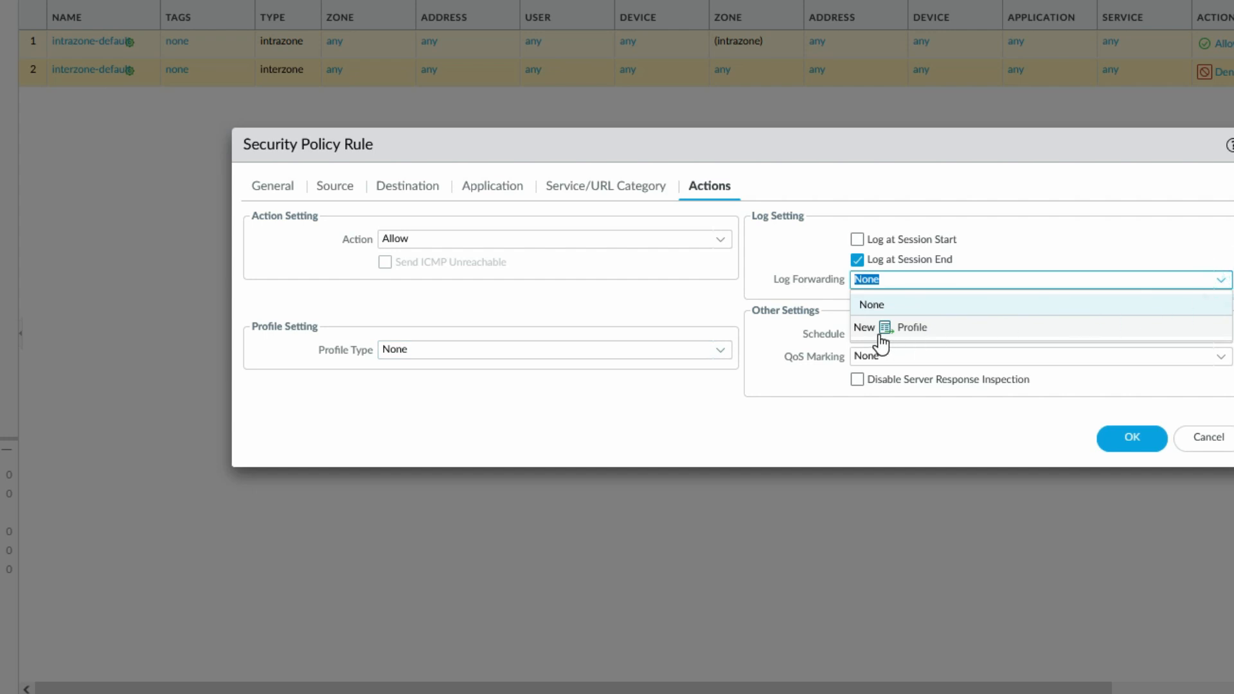
left_click(776, 245)
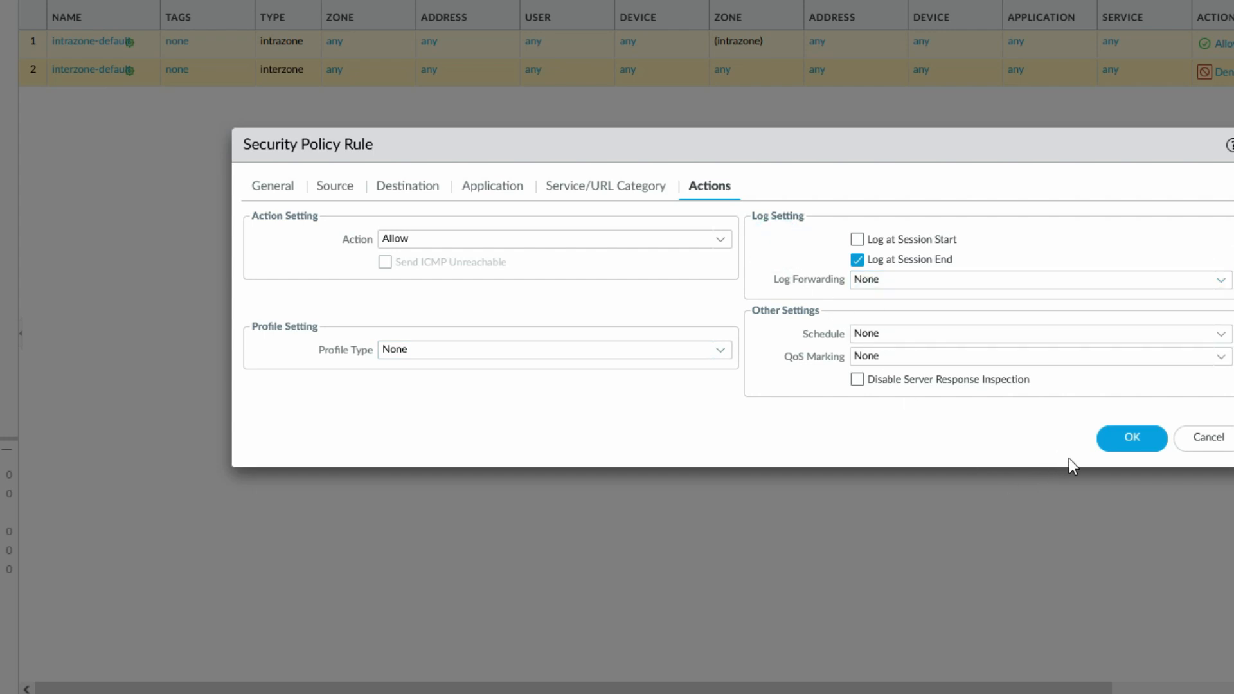
left_click(1128, 437)
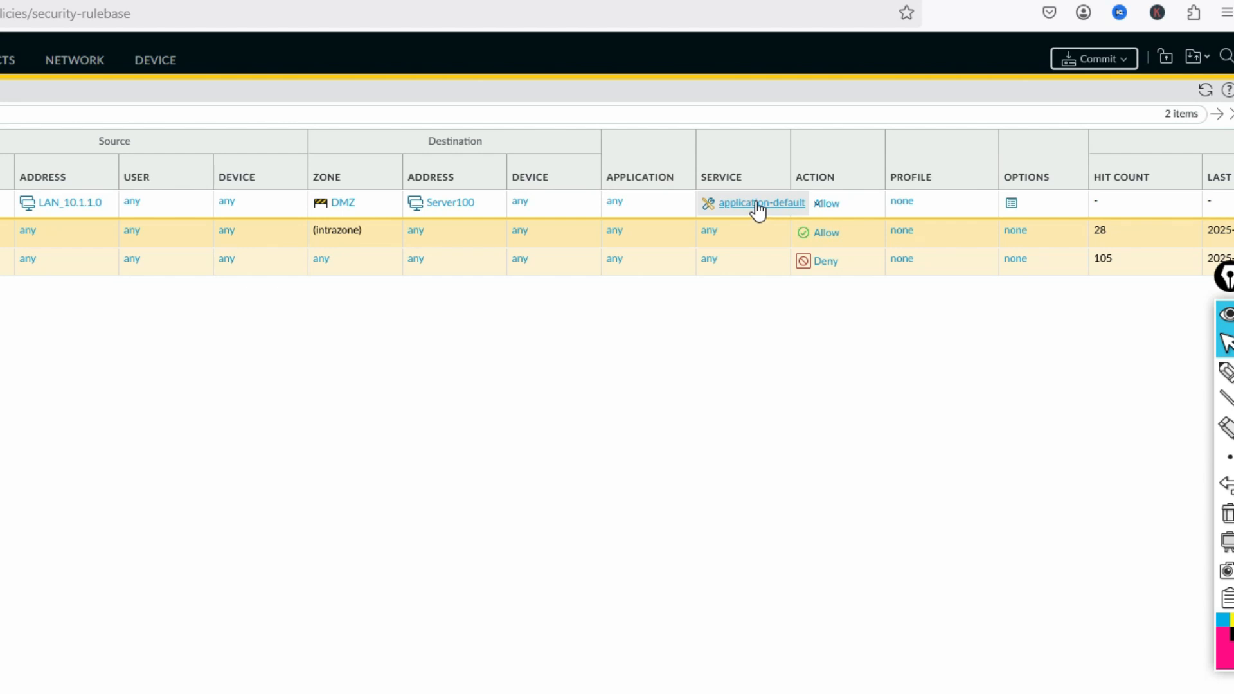
Commit the firewall configuration and switch to the Windows VM's command prompt
left_click(1108, 57)
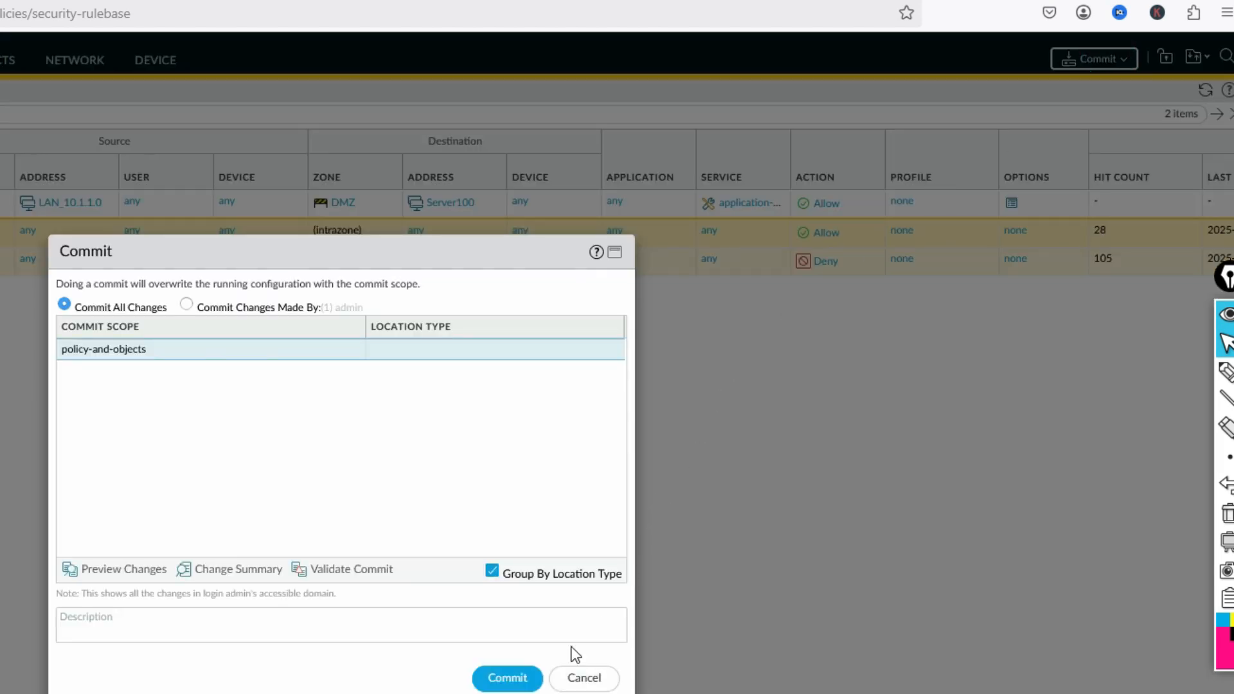
left_click(525, 678)
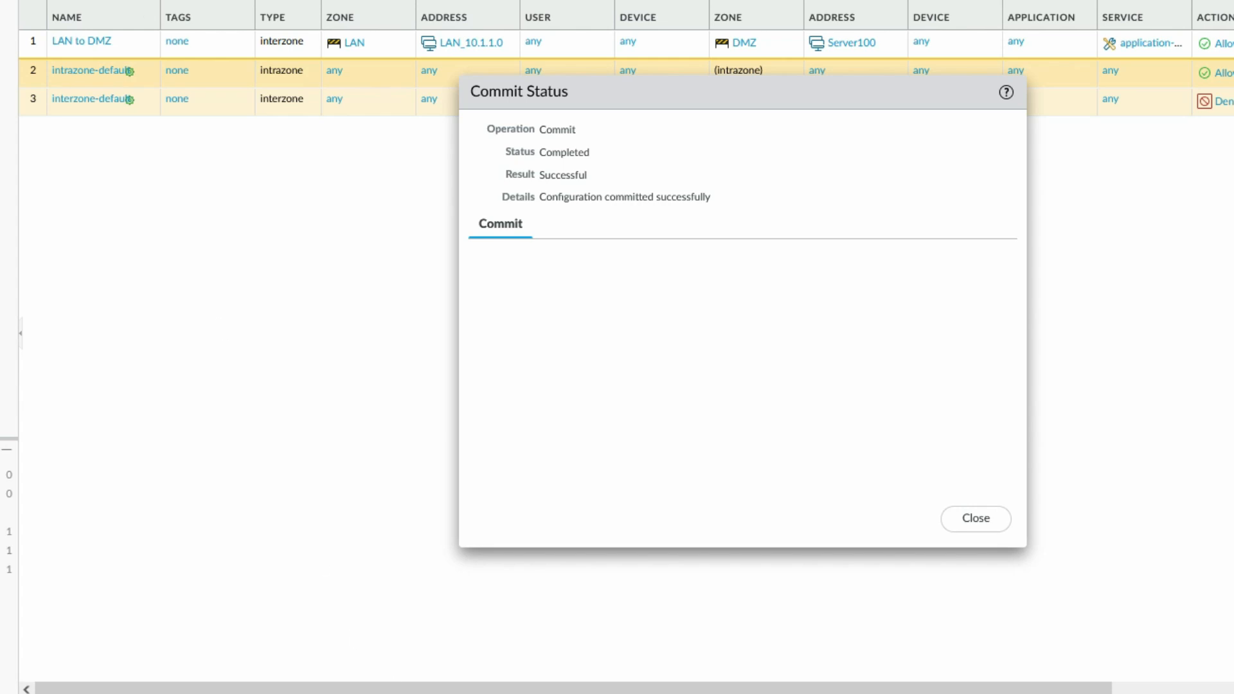
key("alt+Tab")
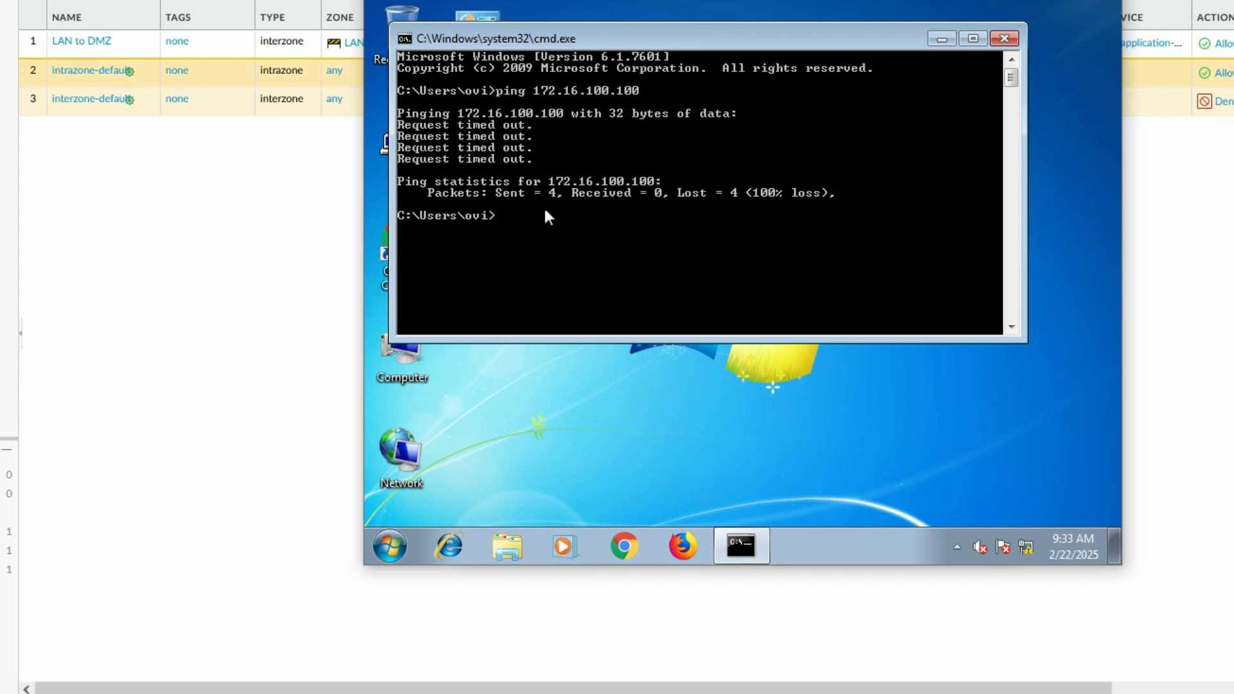
Rerun the ping to 172.16.100.100 and move the VM window lower on screen
key("Up")
key("Return")
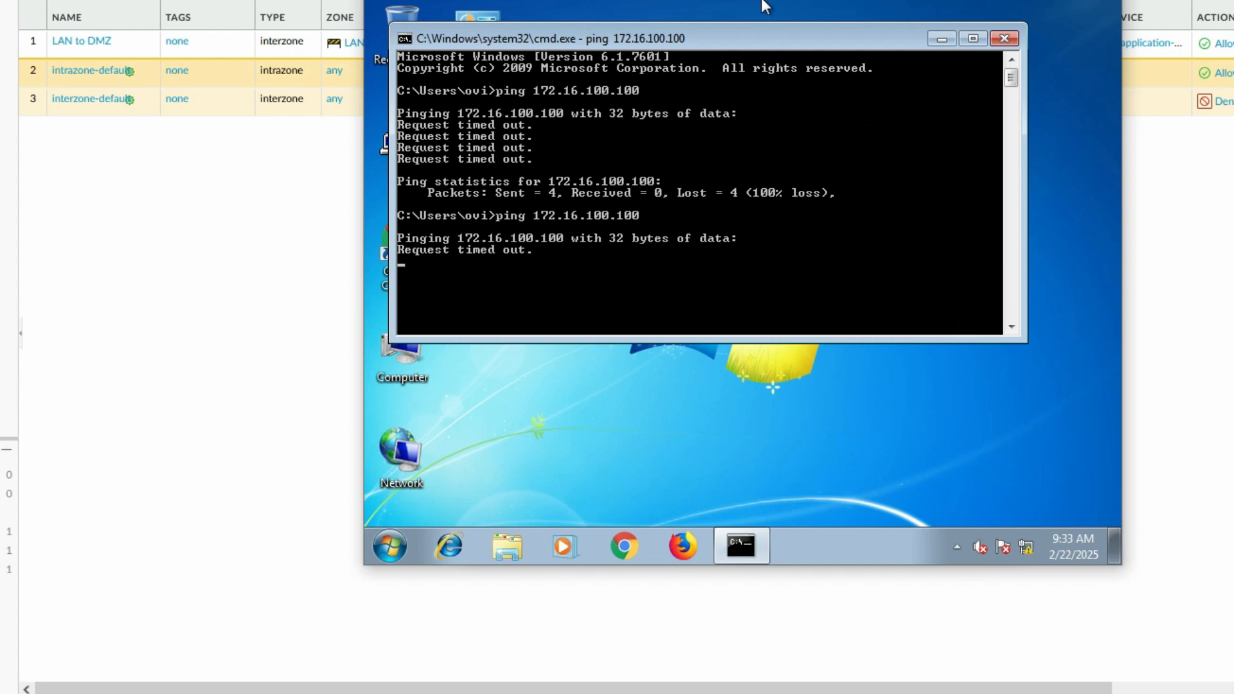
left_click_drag(750, 0, 762, 92)
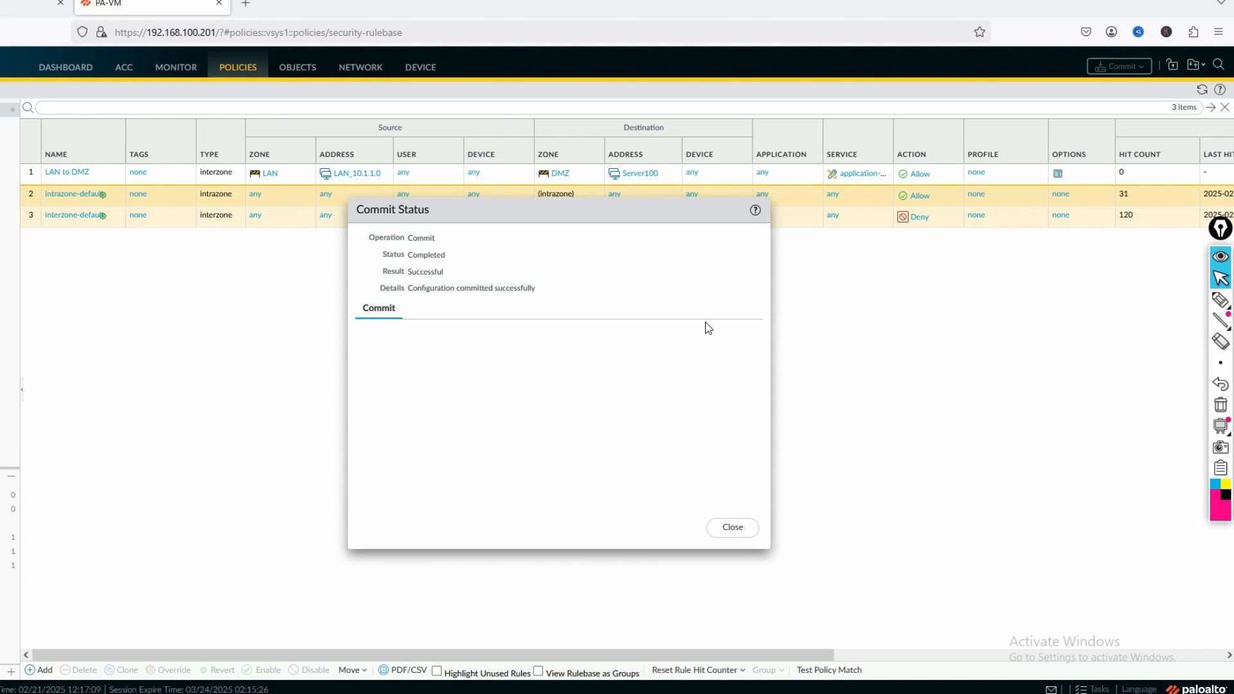
View the default virtual router's IPv4 static routes and widen the destination column
left_click(727, 528)
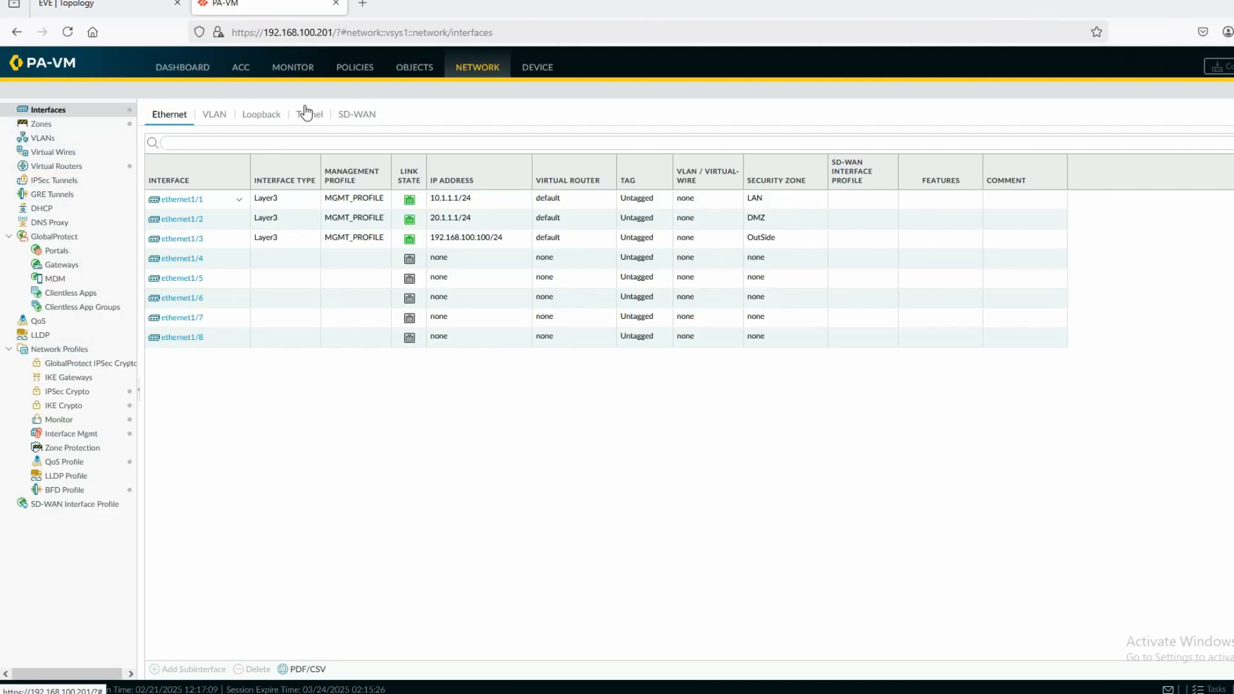
left_click(69, 165)
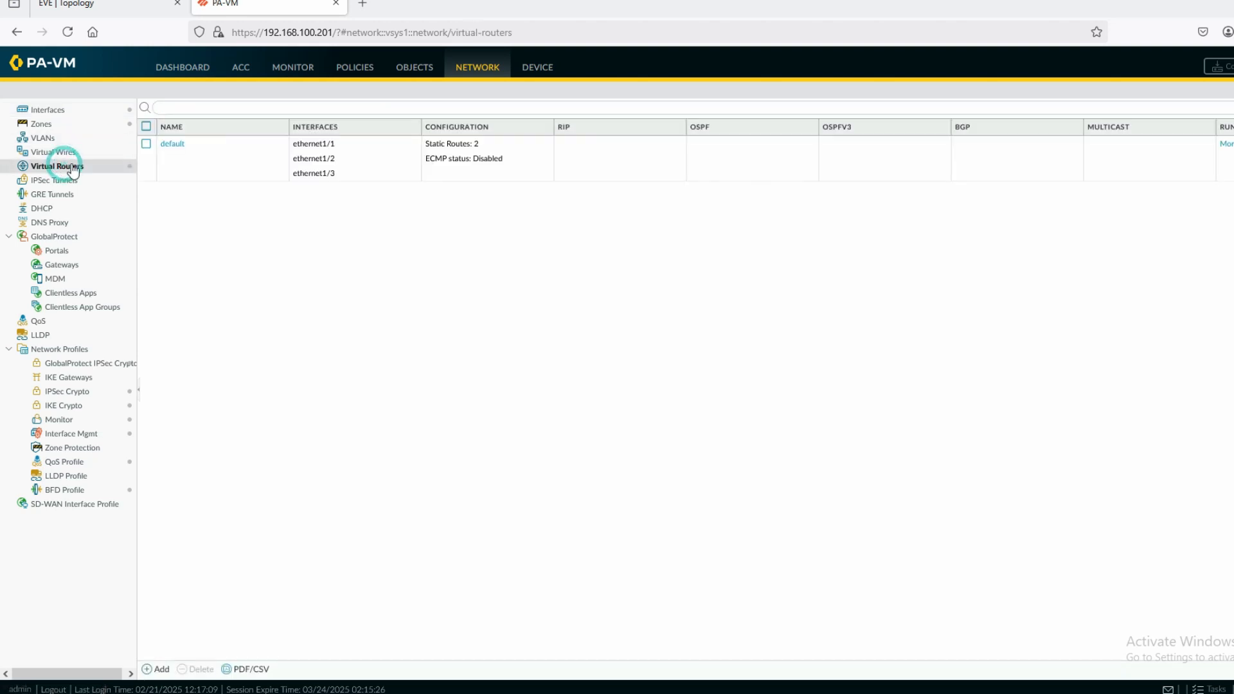
left_click(164, 144)
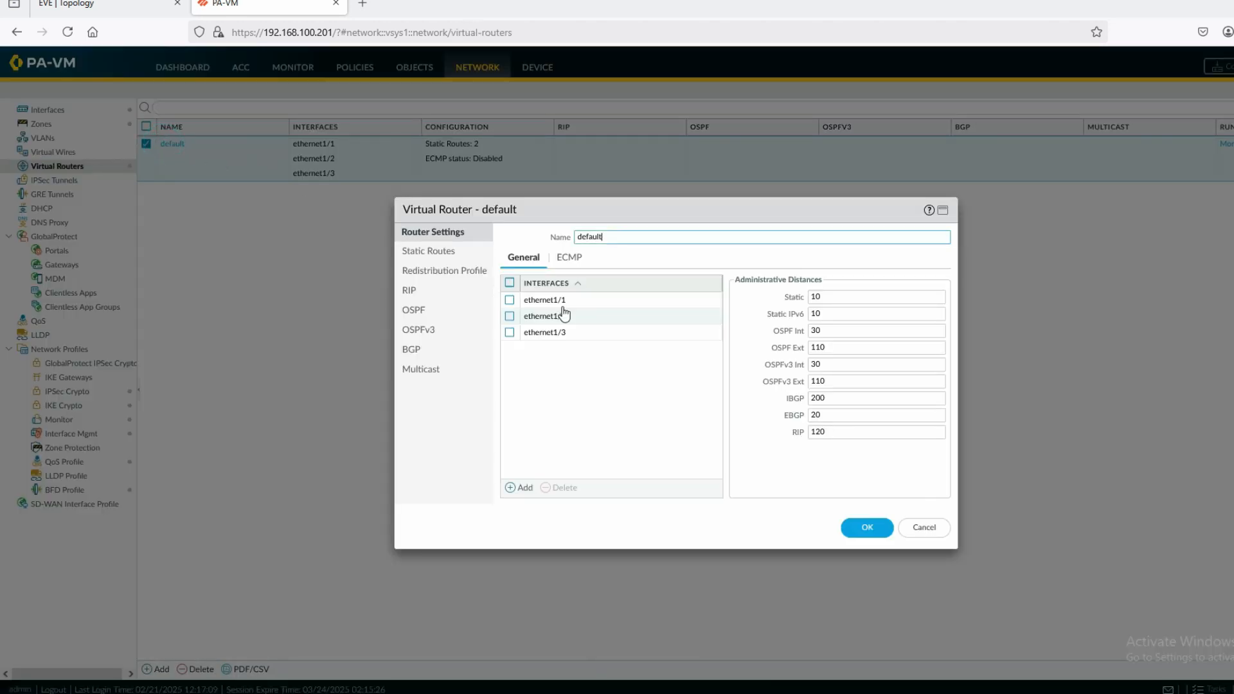
left_click(424, 252)
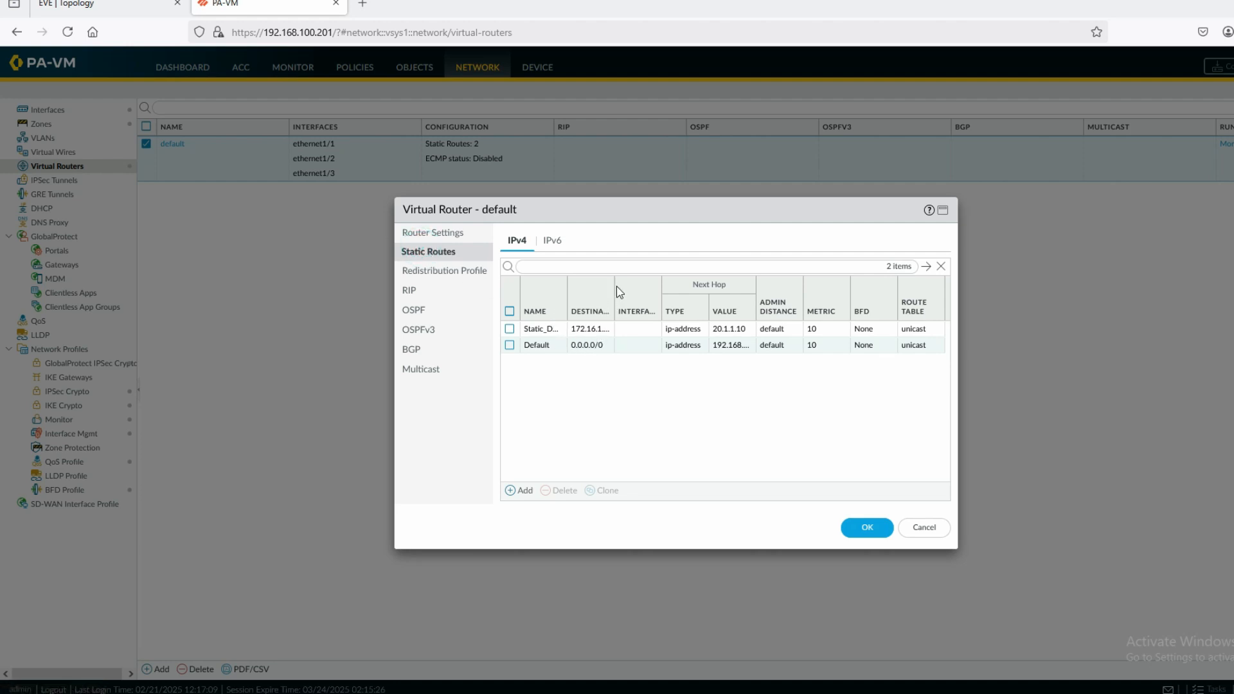
left_click_drag(613, 287, 654, 298)
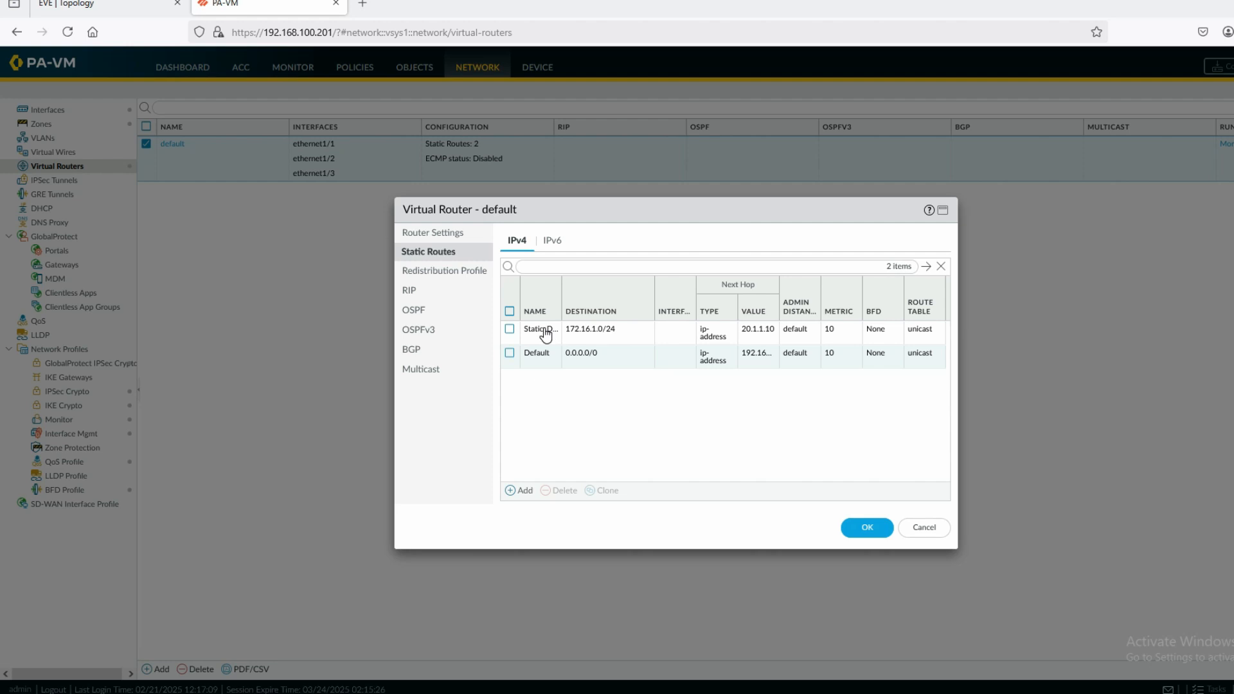
Change the Static_DMZ route's destination to 172.16.100.0/24 and save the virtual router
left_click(545, 333)
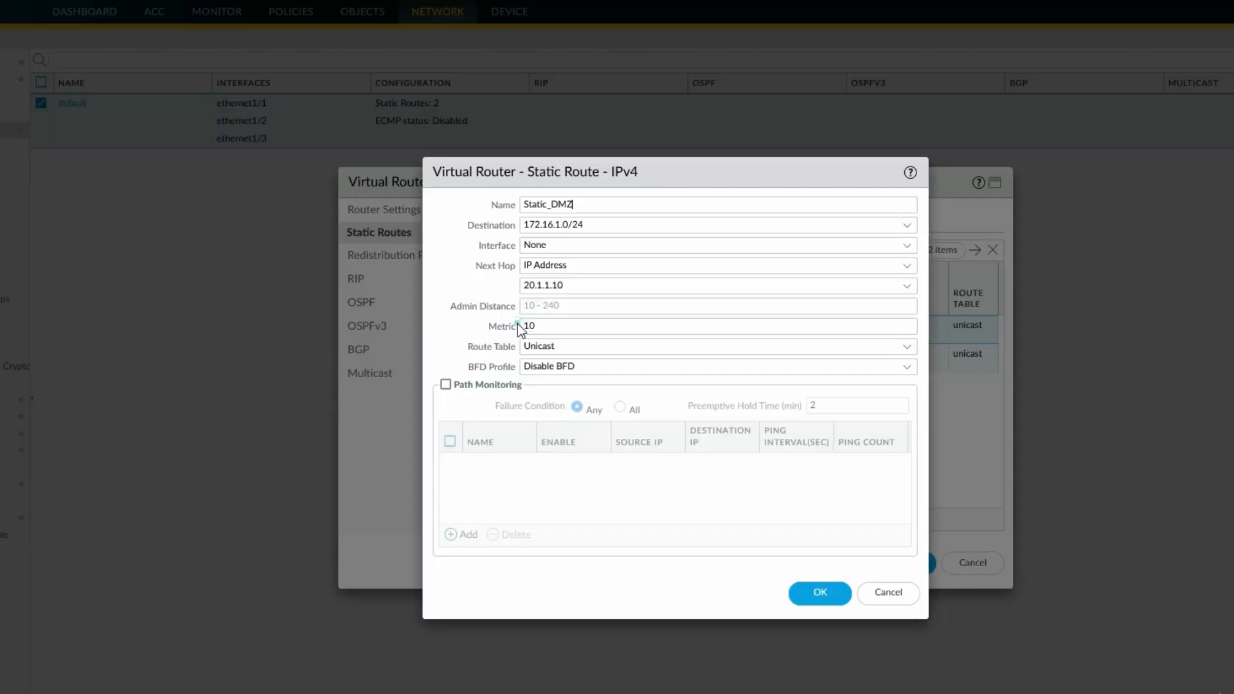
left_click(563, 229)
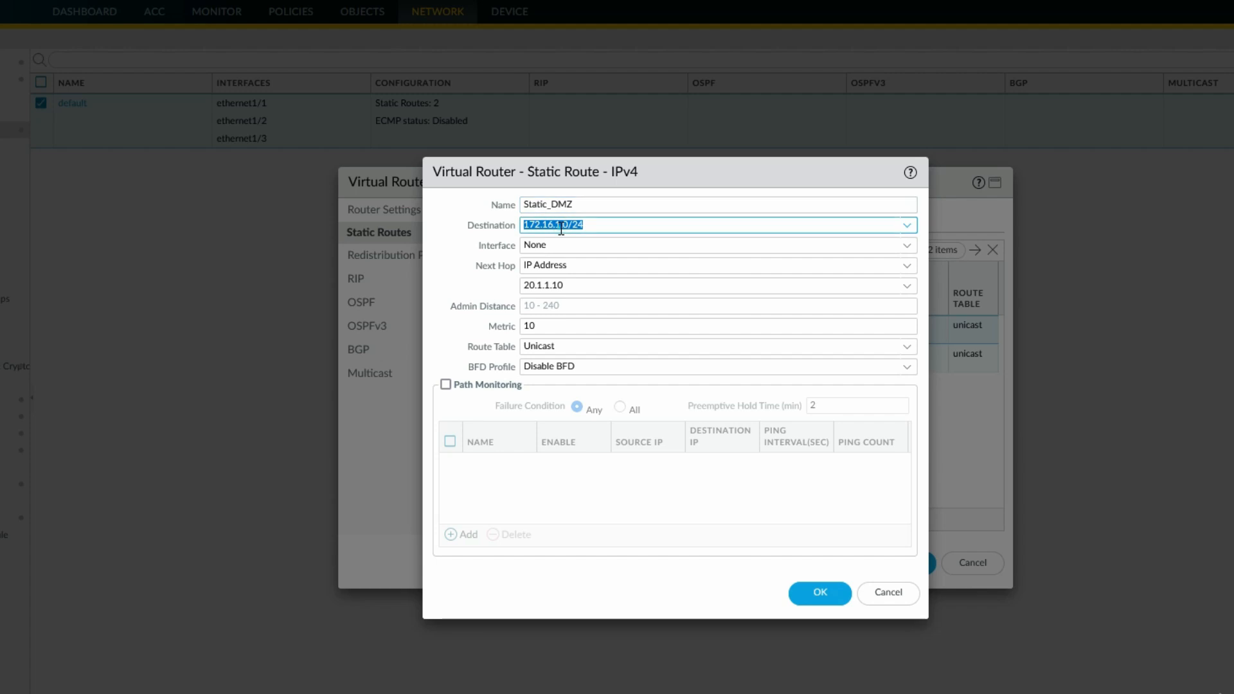
left_click(560, 229)
type("00")
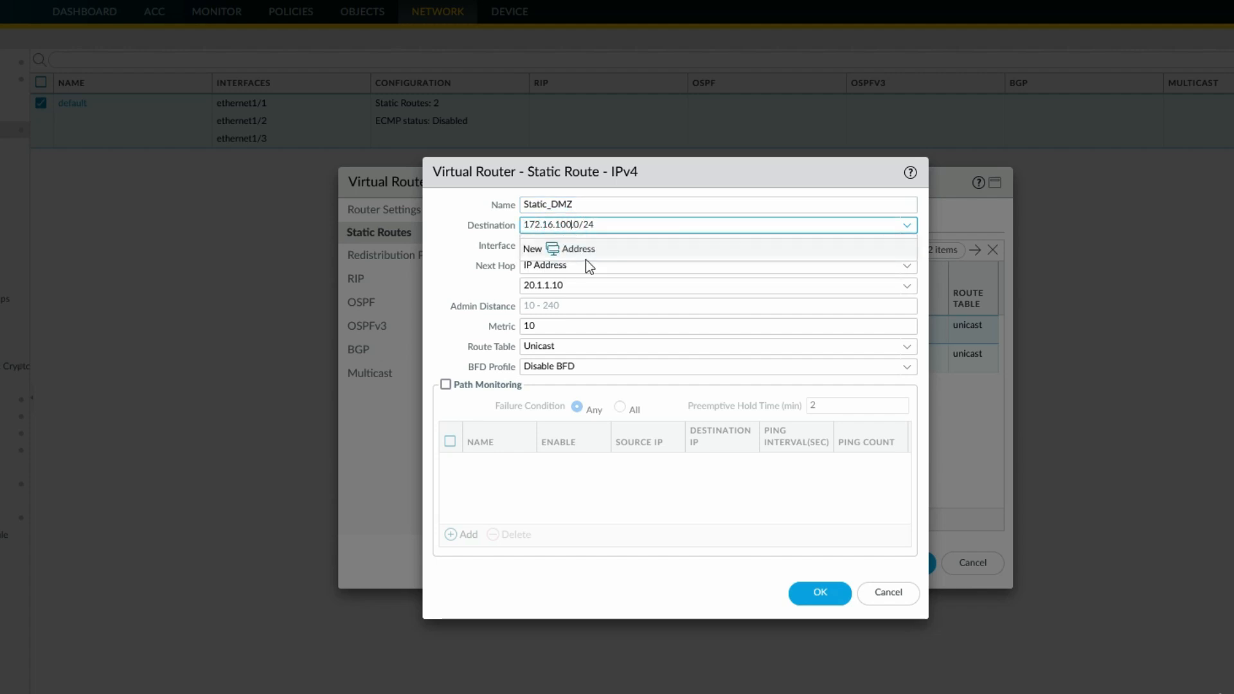
left_click(691, 521)
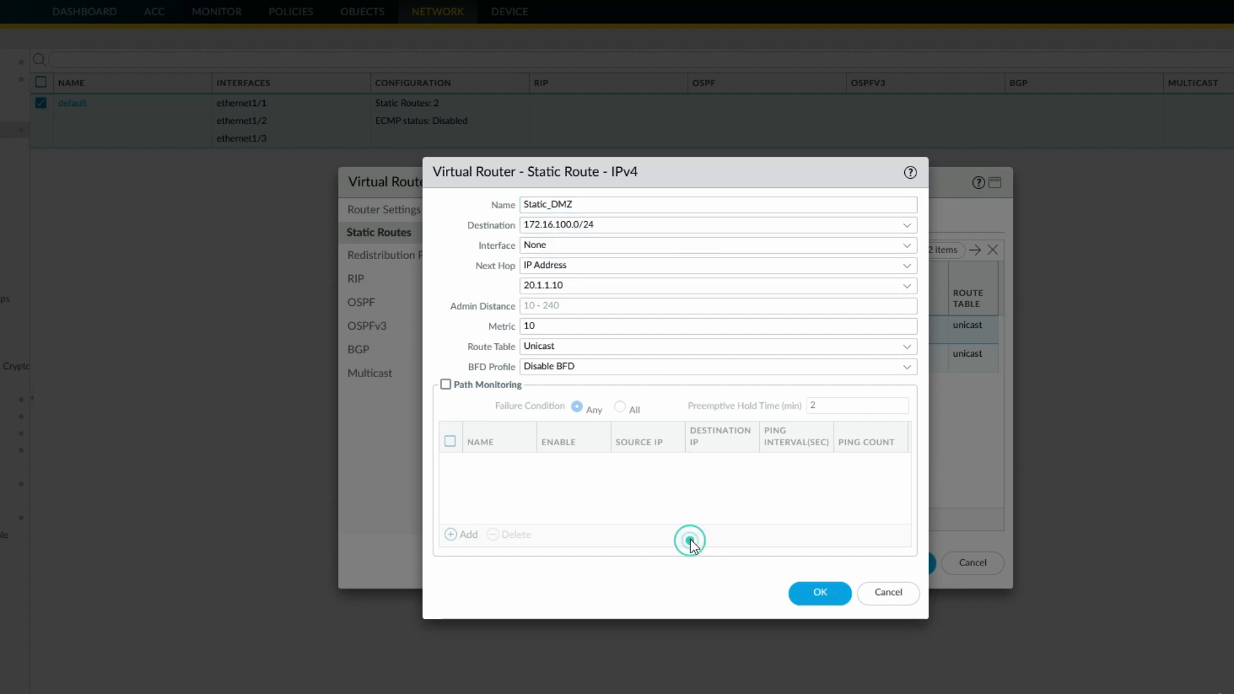
left_click(831, 592)
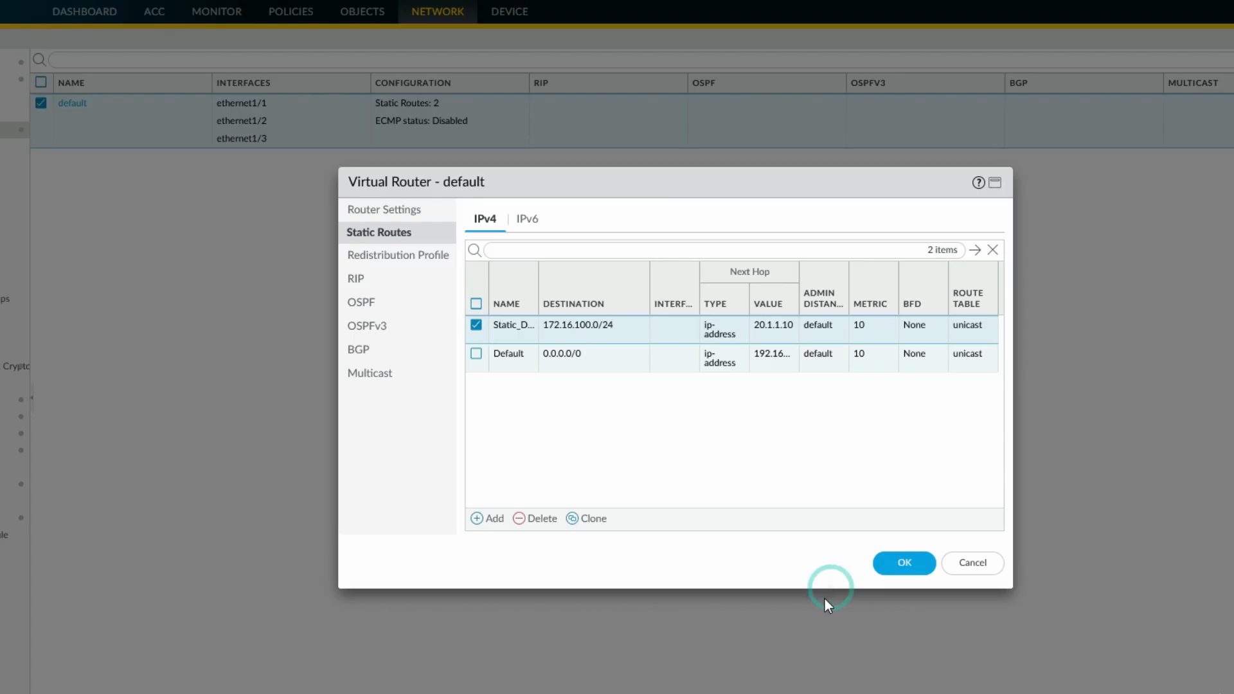
left_click(915, 565)
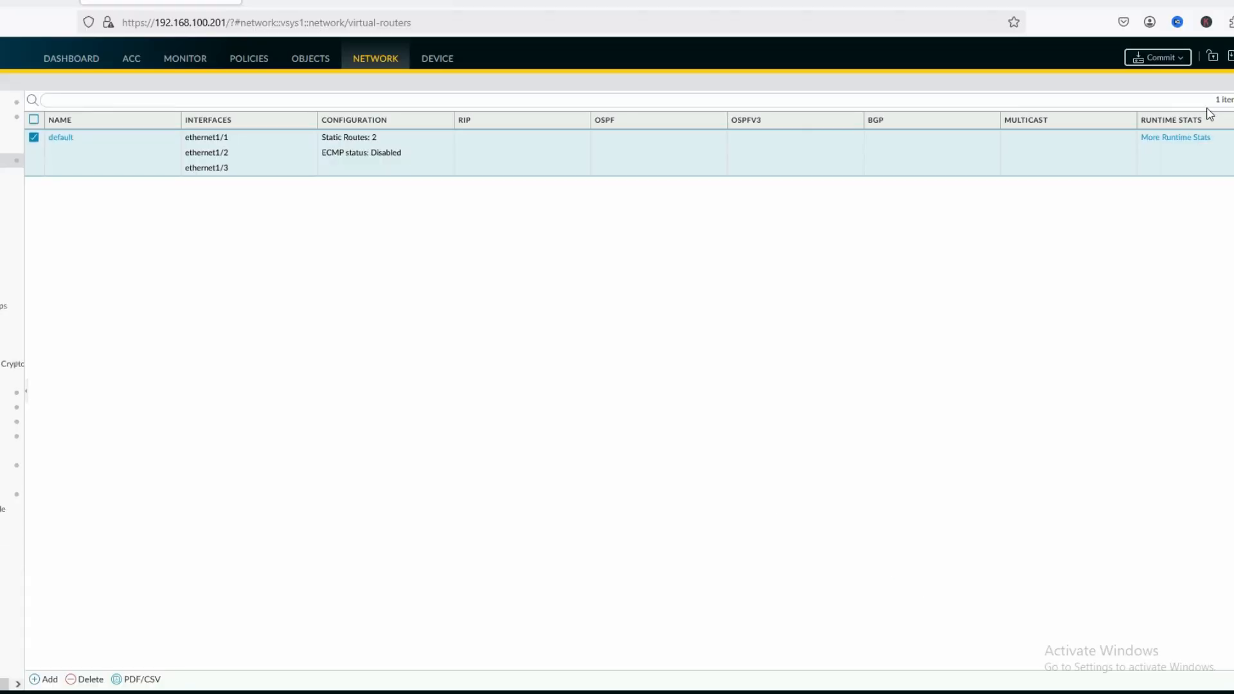
Commit the configuration and return to the Windows command prompt
left_click(1166, 64)
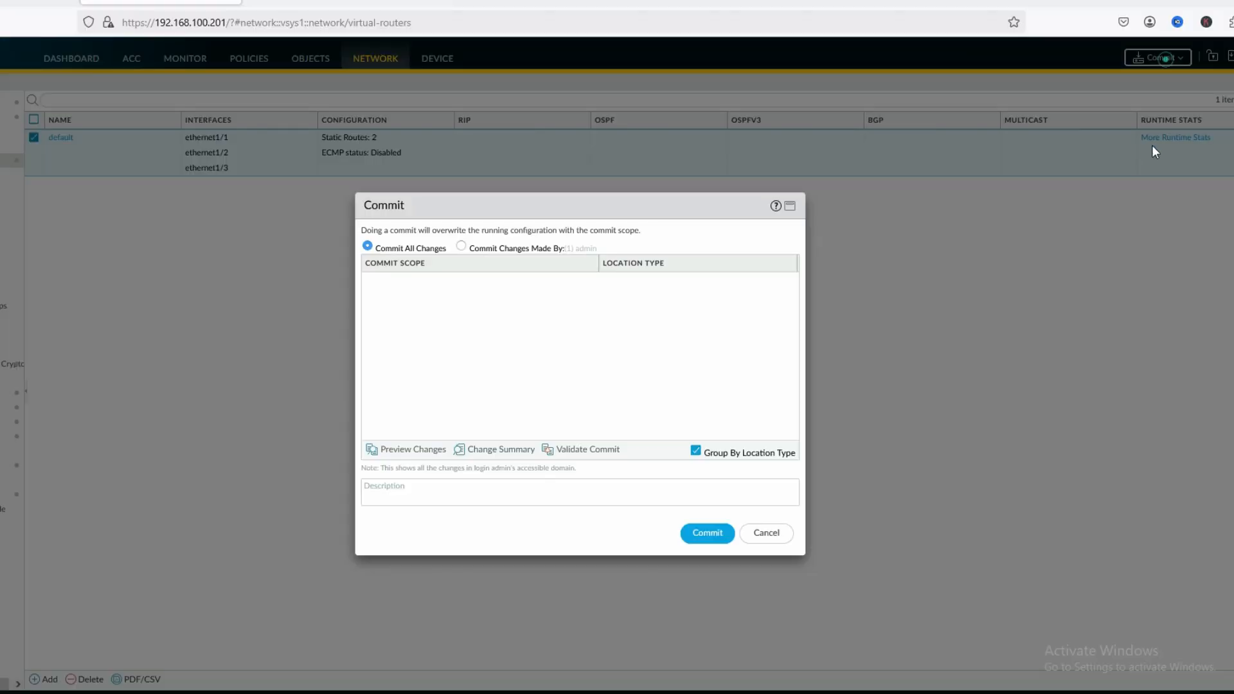
left_click(706, 534)
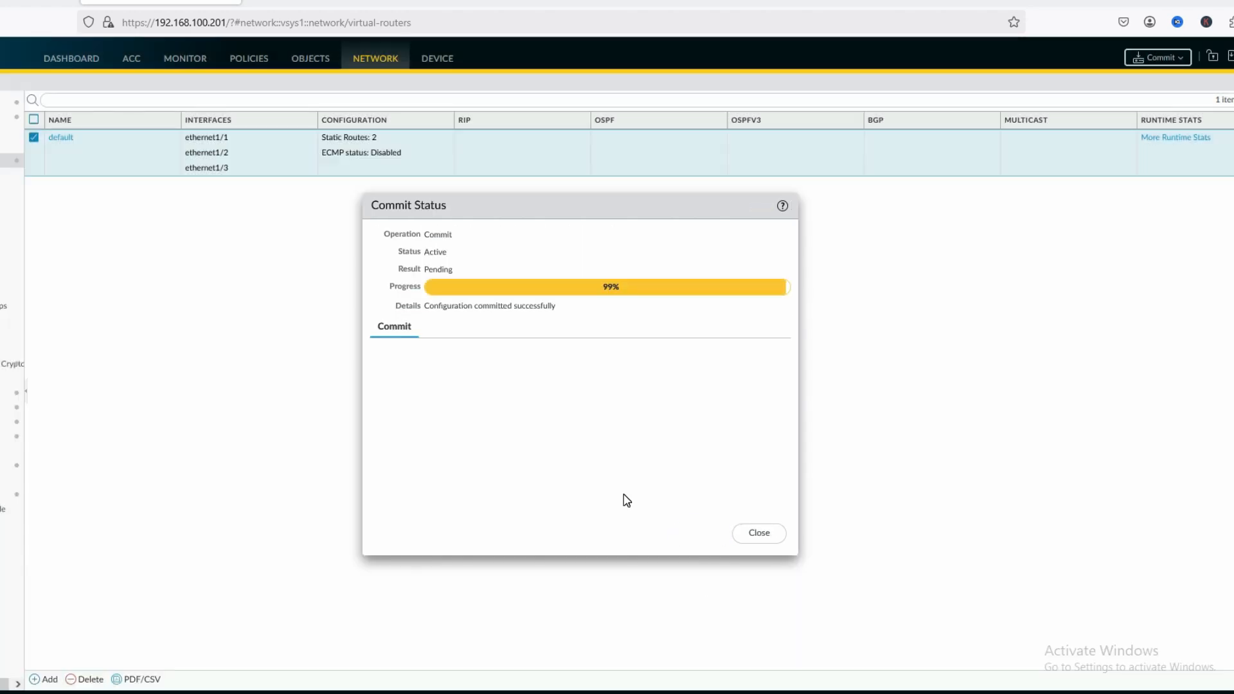
left_click(768, 538)
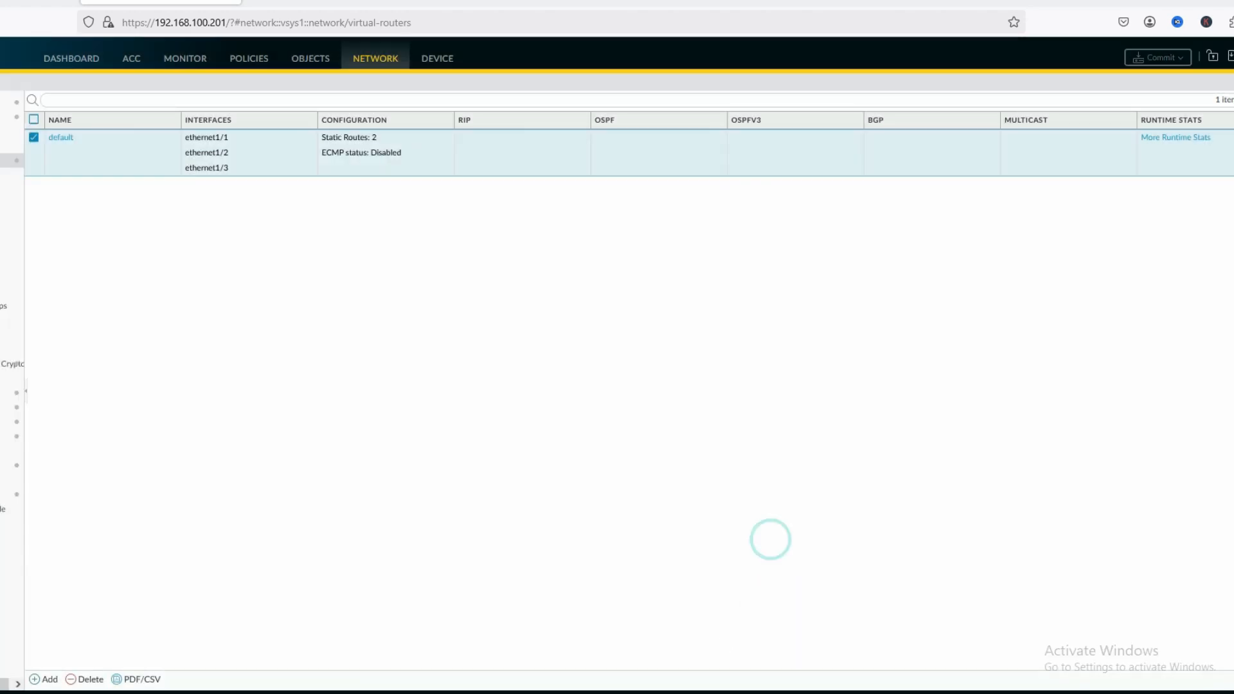
left_click(547, 692)
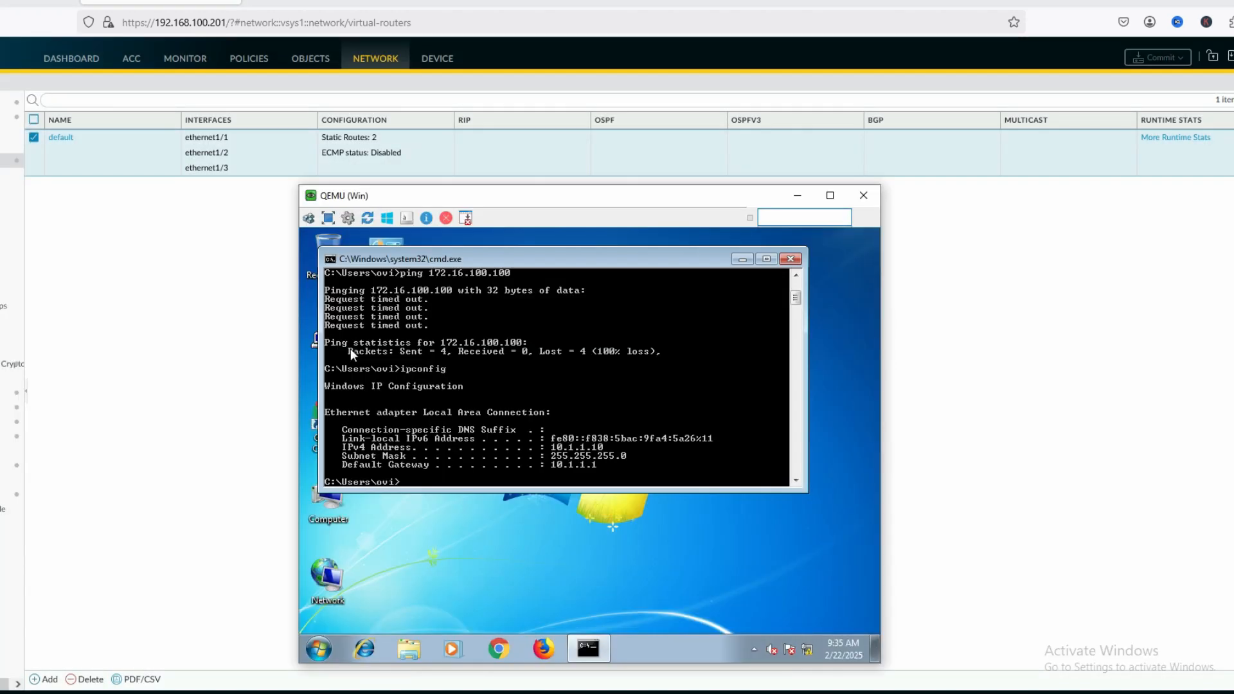
Rerun the ping to 172.16.100.100 from the command prompt
left_click(487, 414)
key("Up")
key("Up")
key("Return")
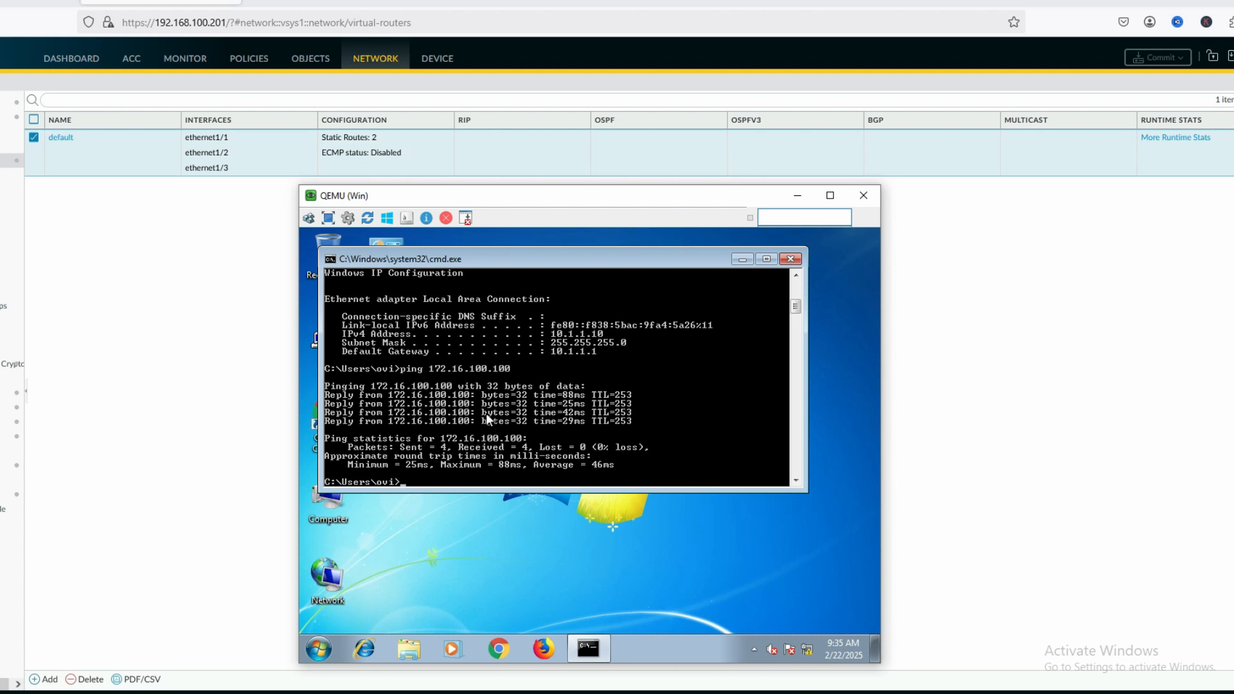
After trying ssh, telnet to 172.16.100.100 and enter the username at the login prompt
type("ssh")
key("Return")
key("Return")
key("Return")
type("telnet 172.1")
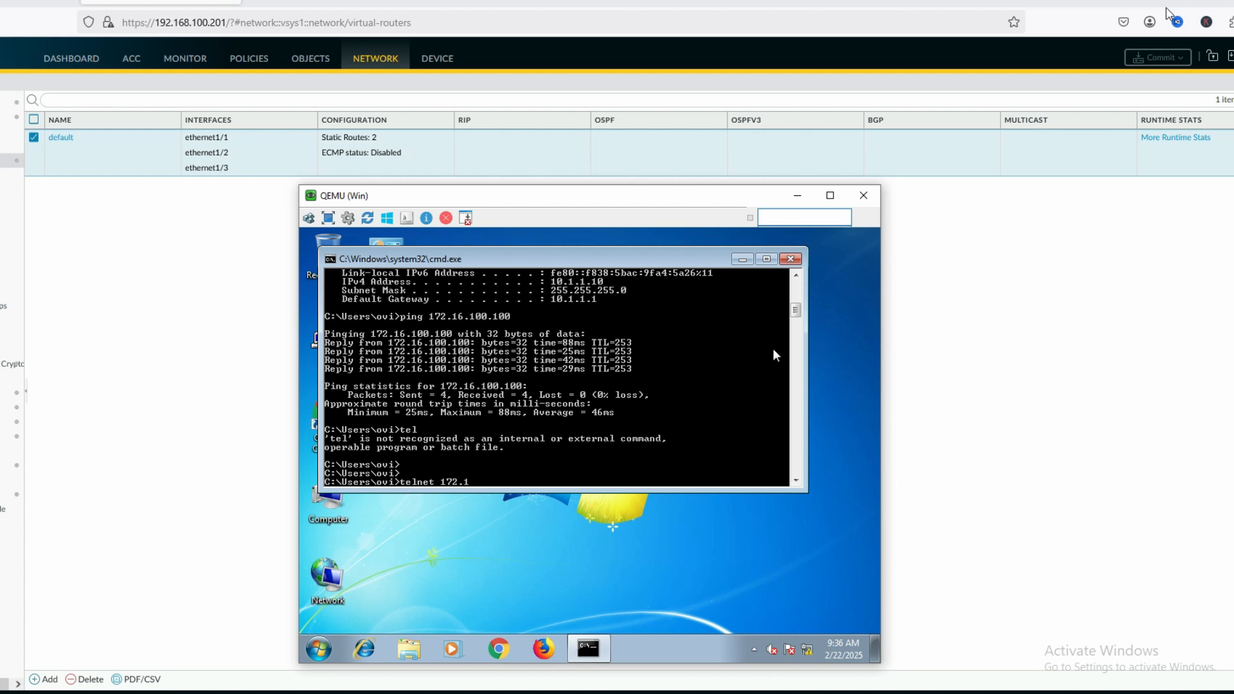
type("6.100.100")
key("Return")
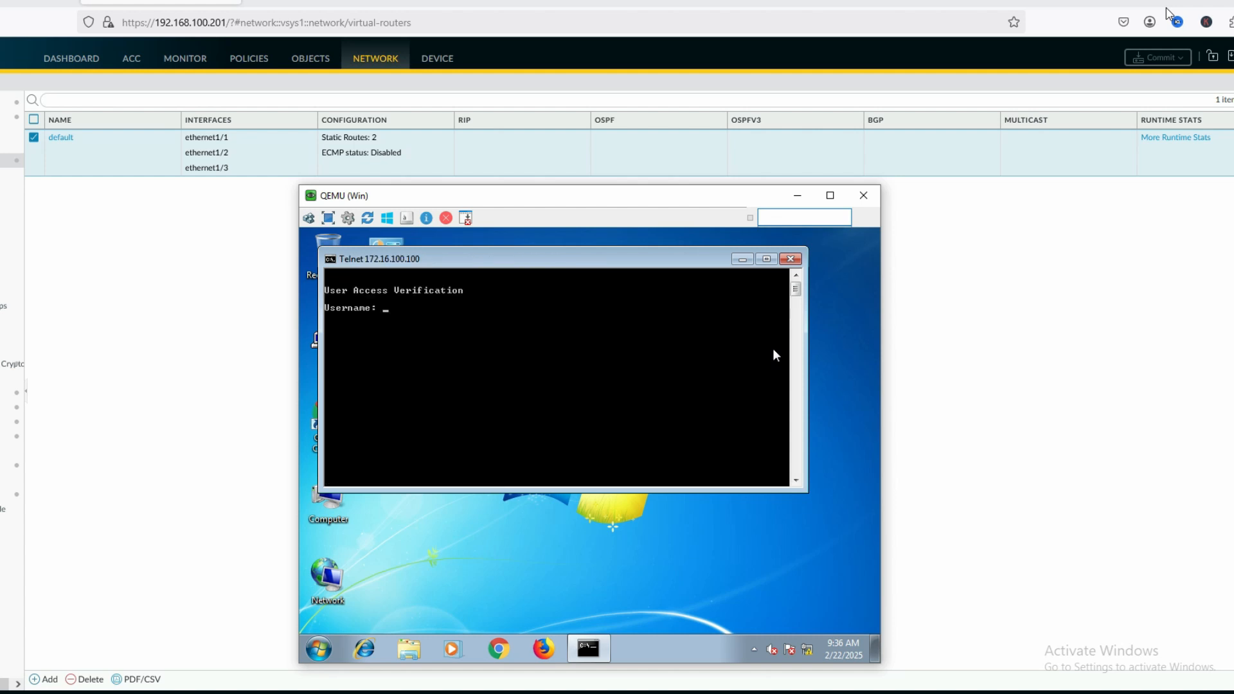
type("admin")
key("Return")
key("Return")
key("Return")
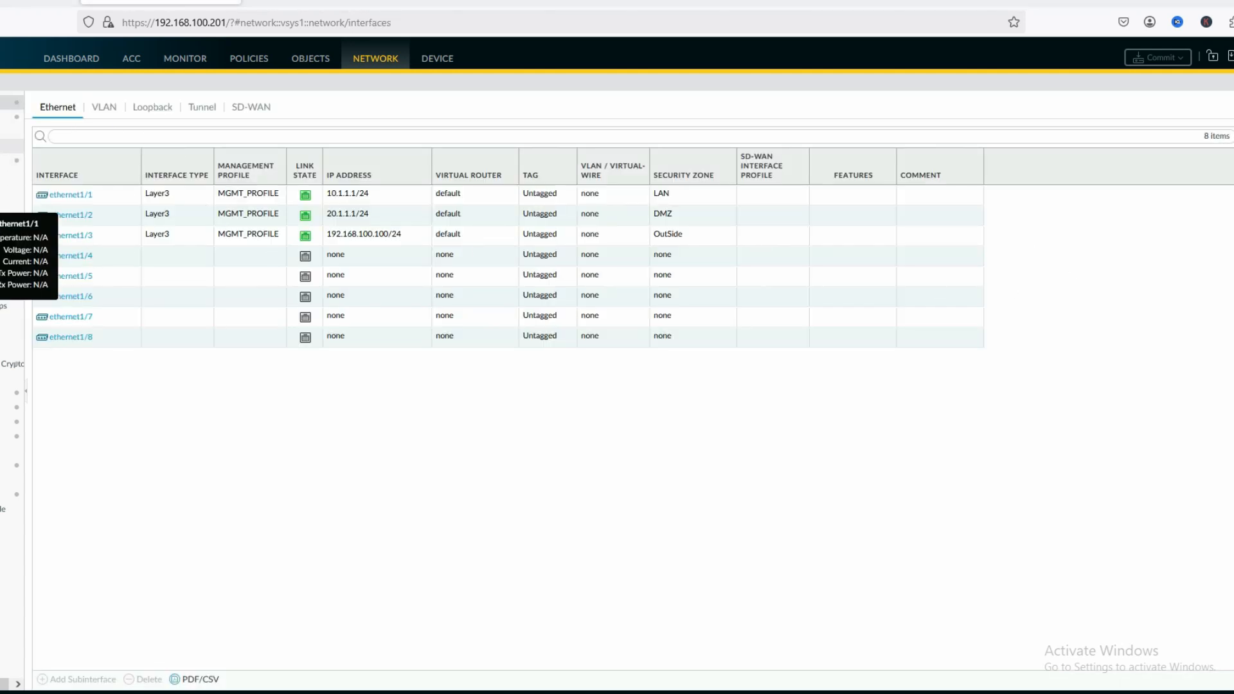
Inspect the telnet session to 172.16.100.100 in the Session Browser, then return to Security rules
left_click(260, 57)
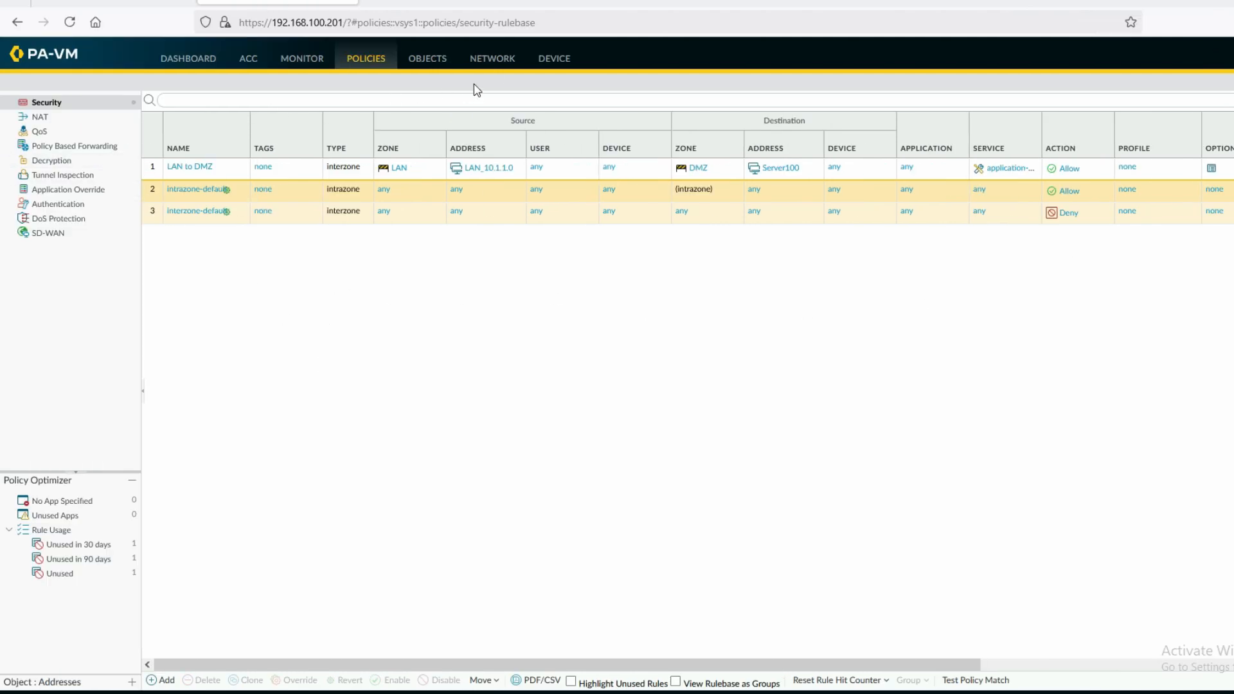
left_click(304, 59)
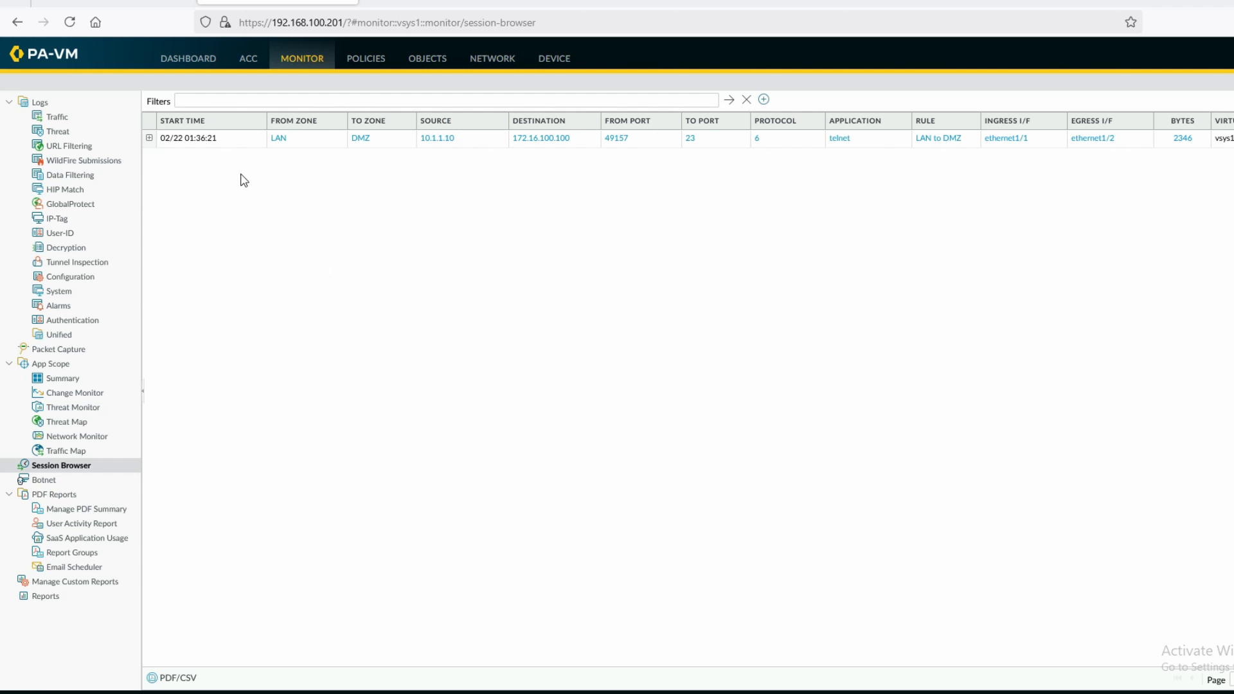
left_click(149, 138)
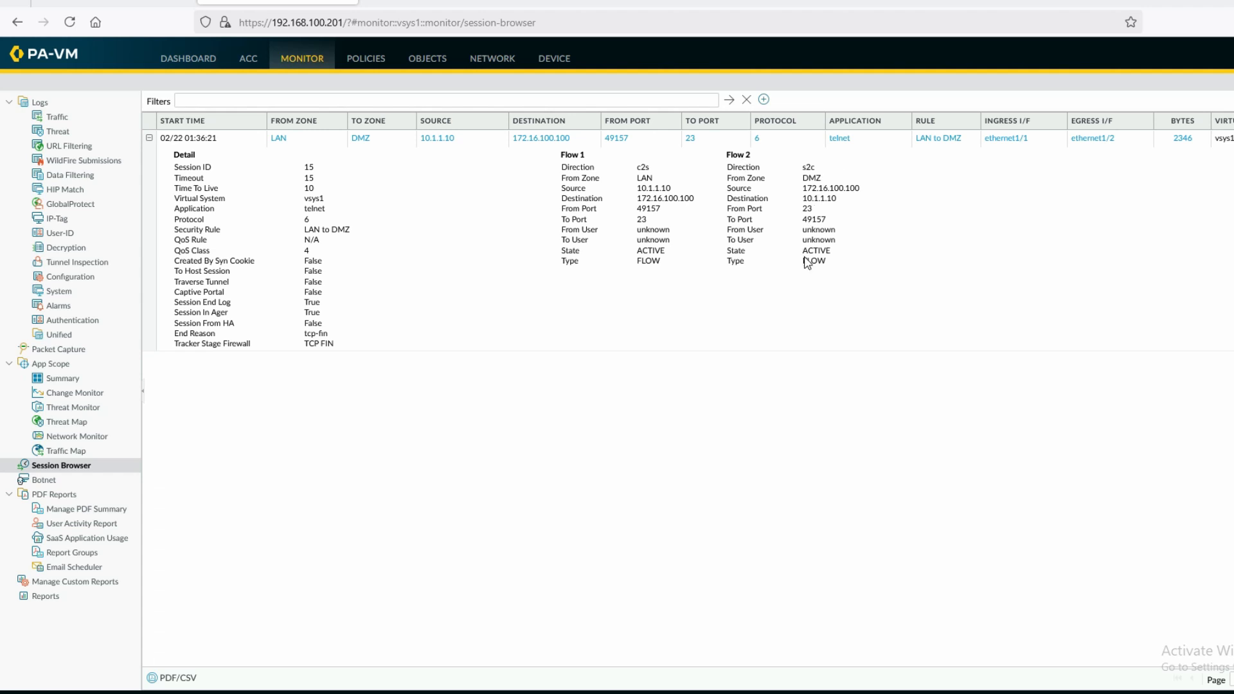
left_click(114, 1)
left_click(372, 58)
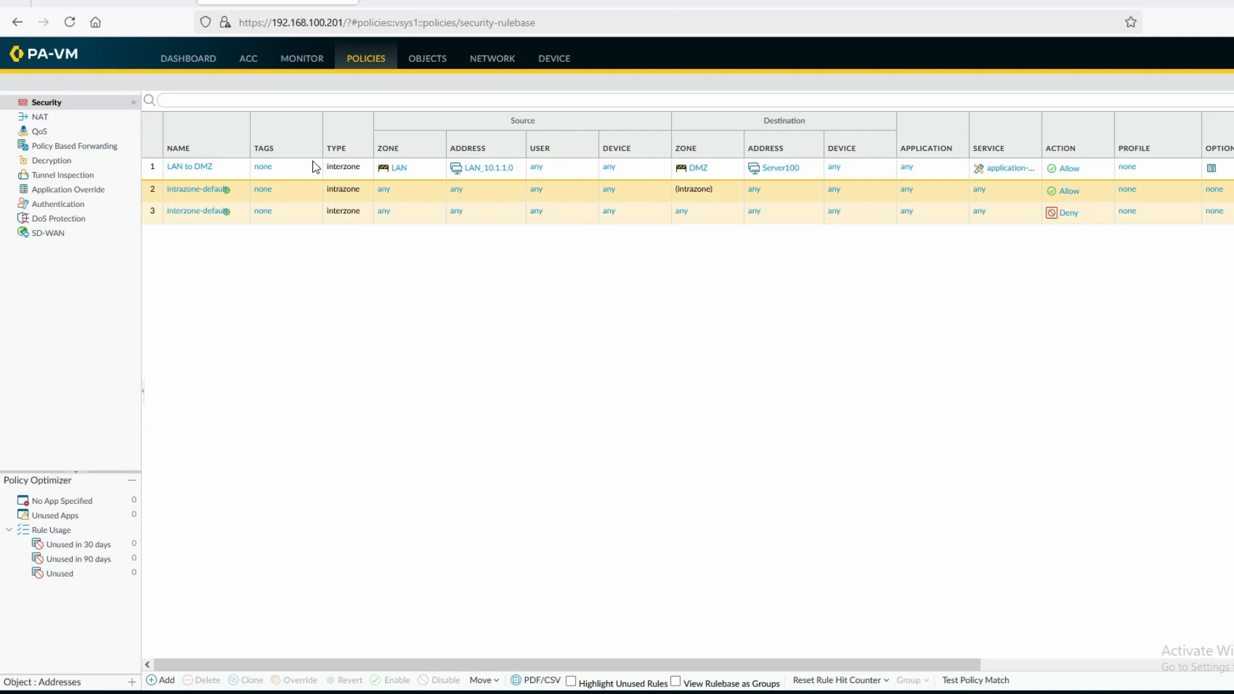
Replace the LAN to DMZ rule's Server100 destination with the 172.16.0.0-172.31.255.255 region
left_click(200, 166)
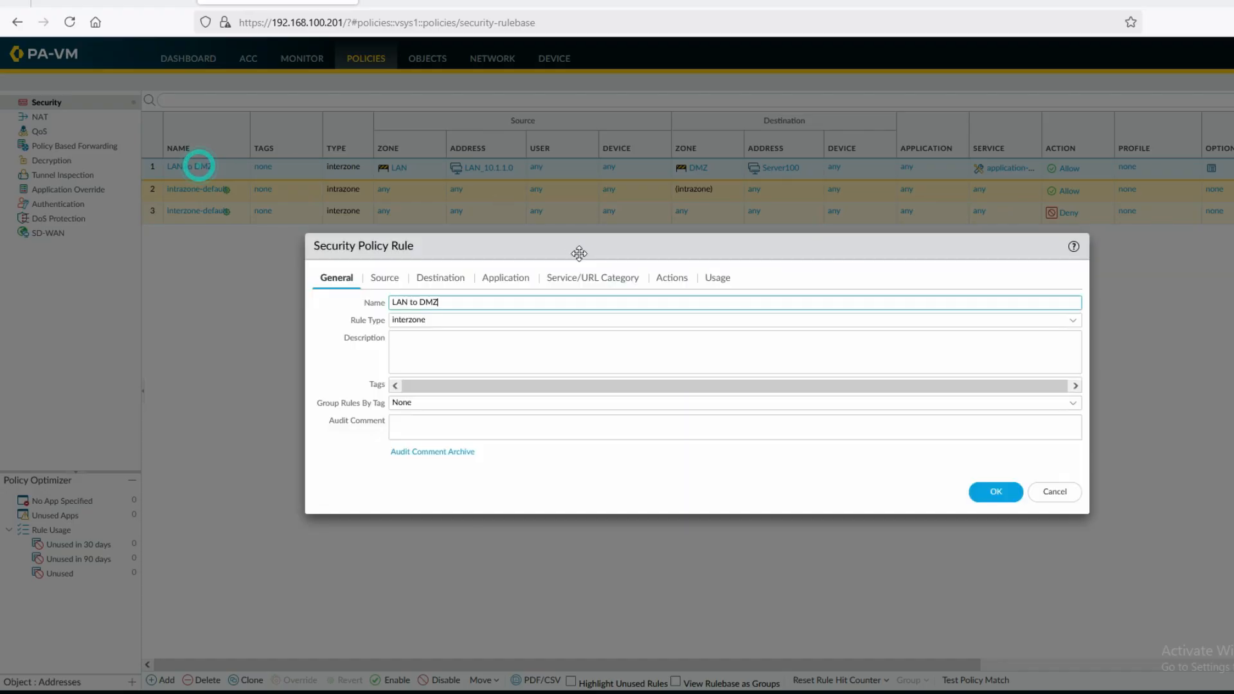
left_click(451, 278)
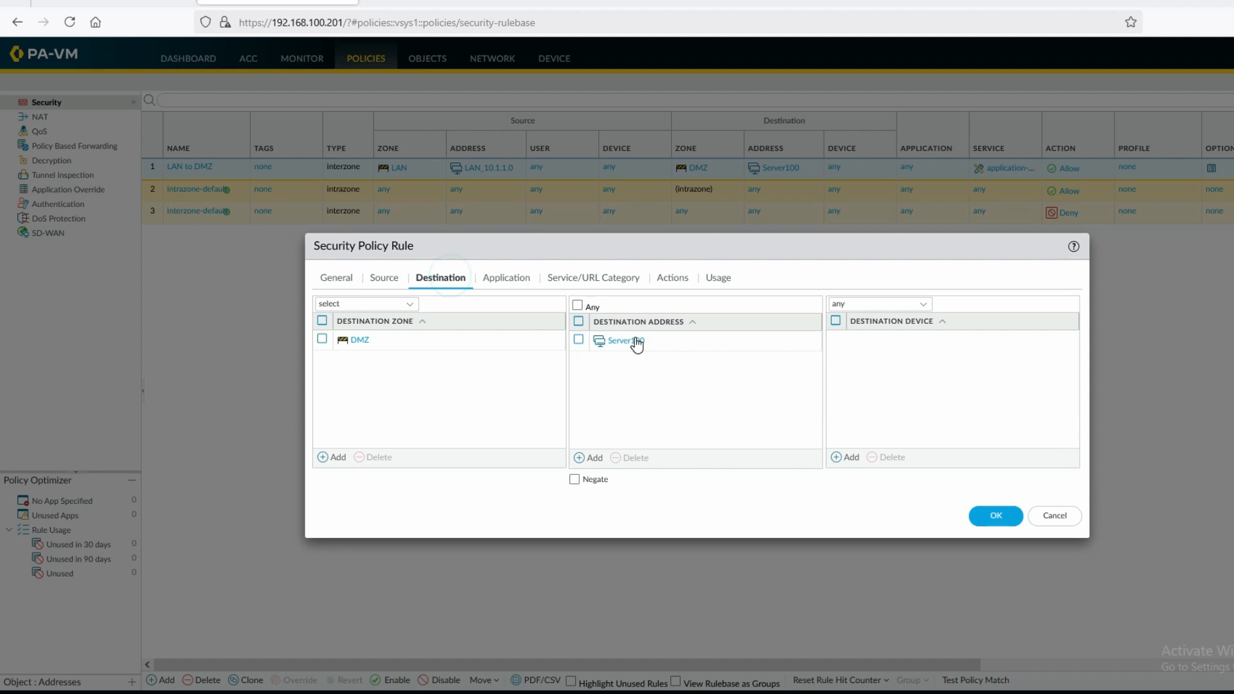
left_click(578, 340)
left_click(633, 458)
left_click(595, 457)
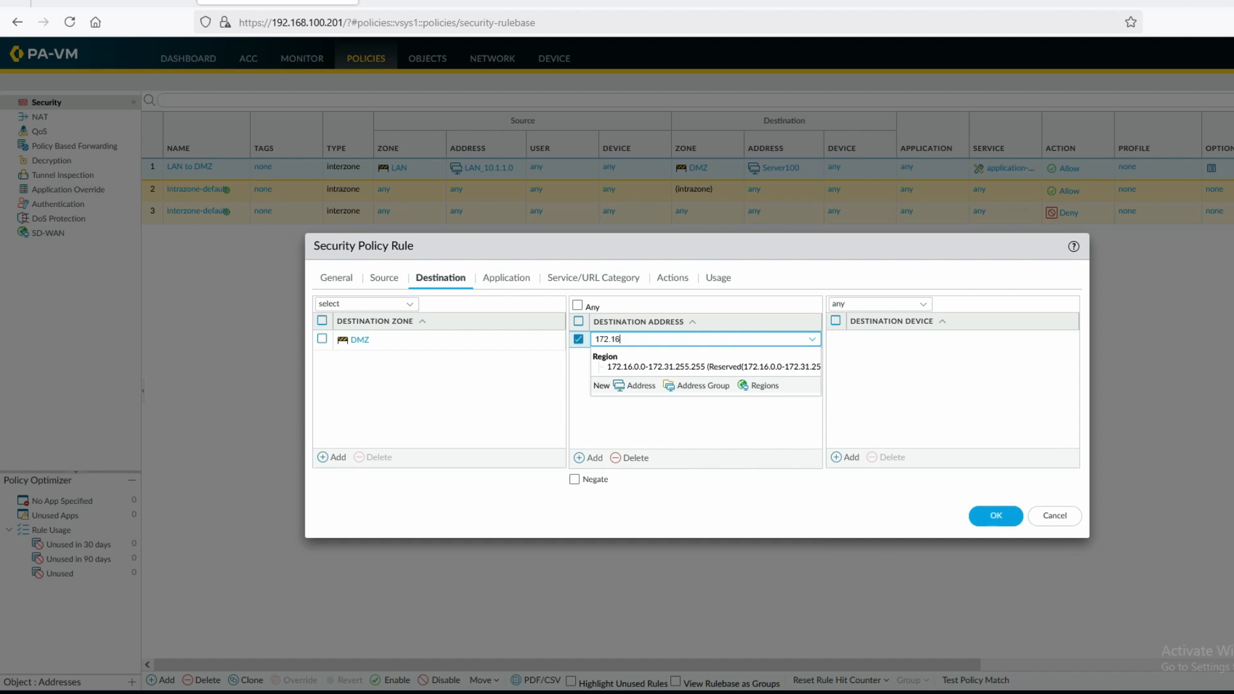
left_click(634, 372)
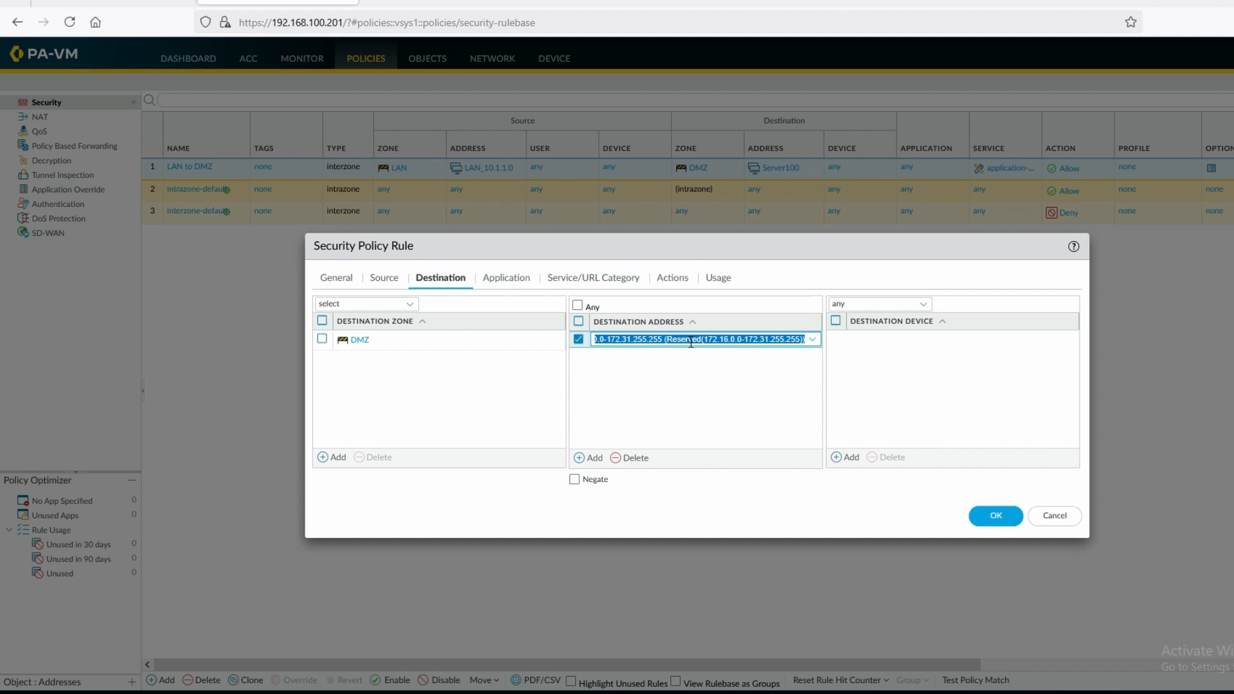
left_click(804, 505)
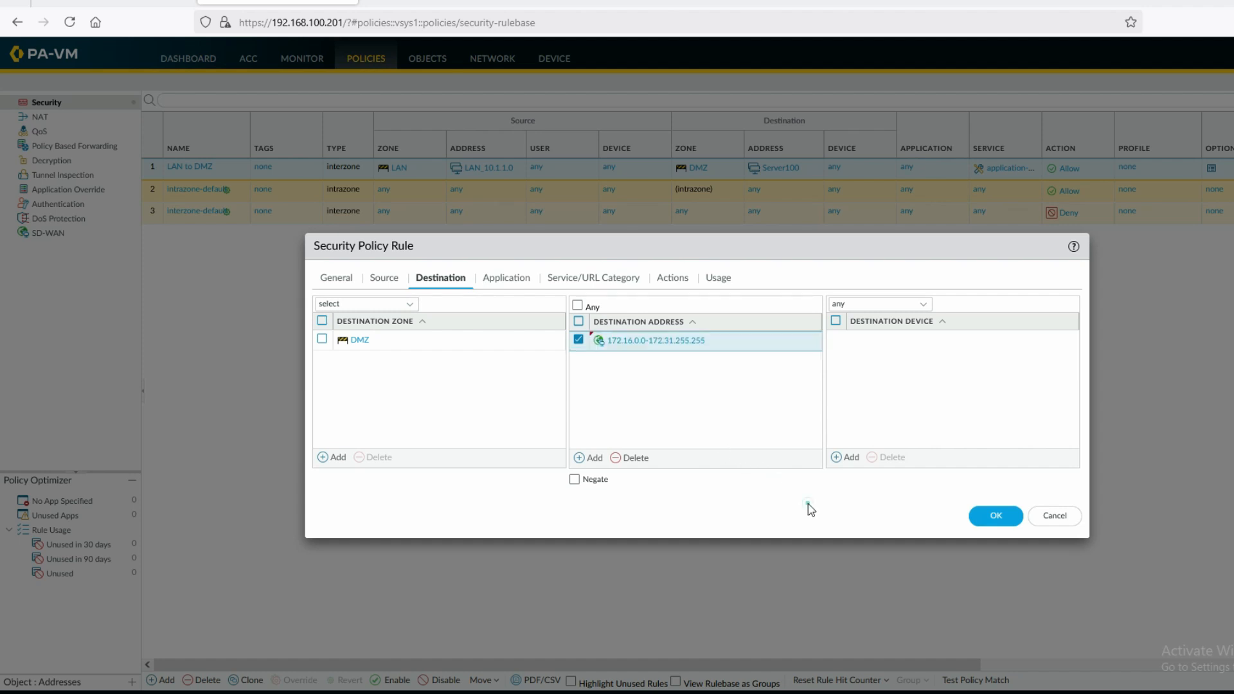
left_click(994, 516)
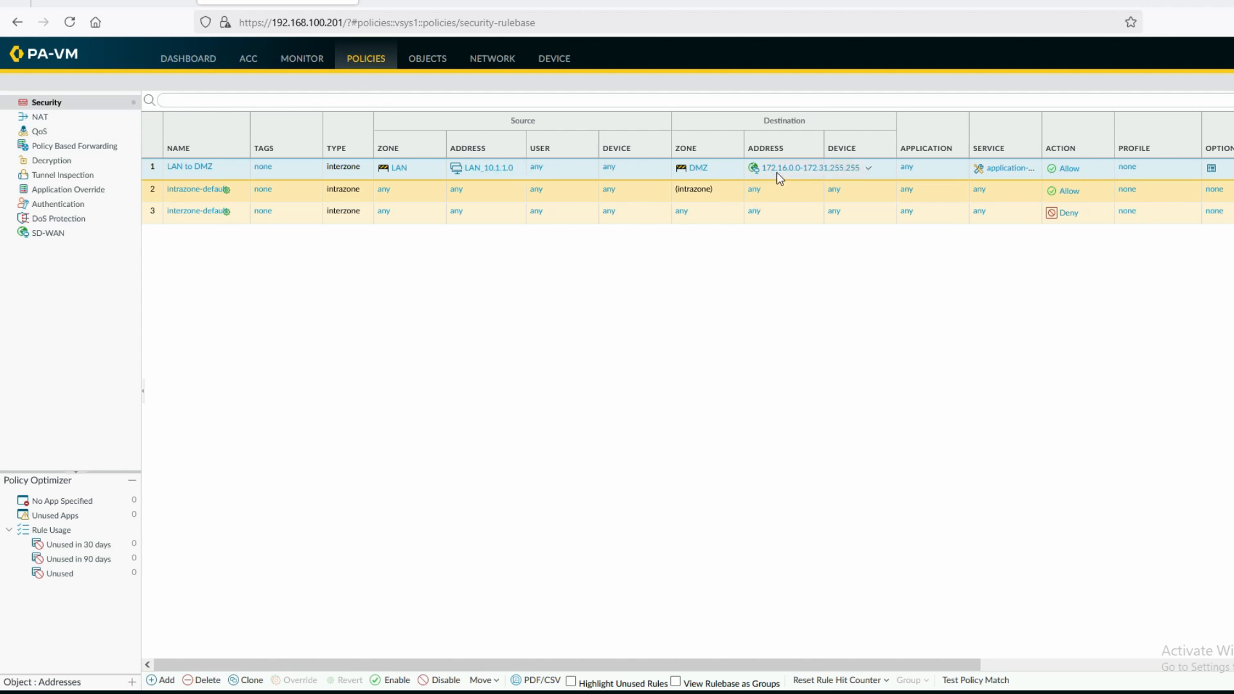
left_click(106, 6)
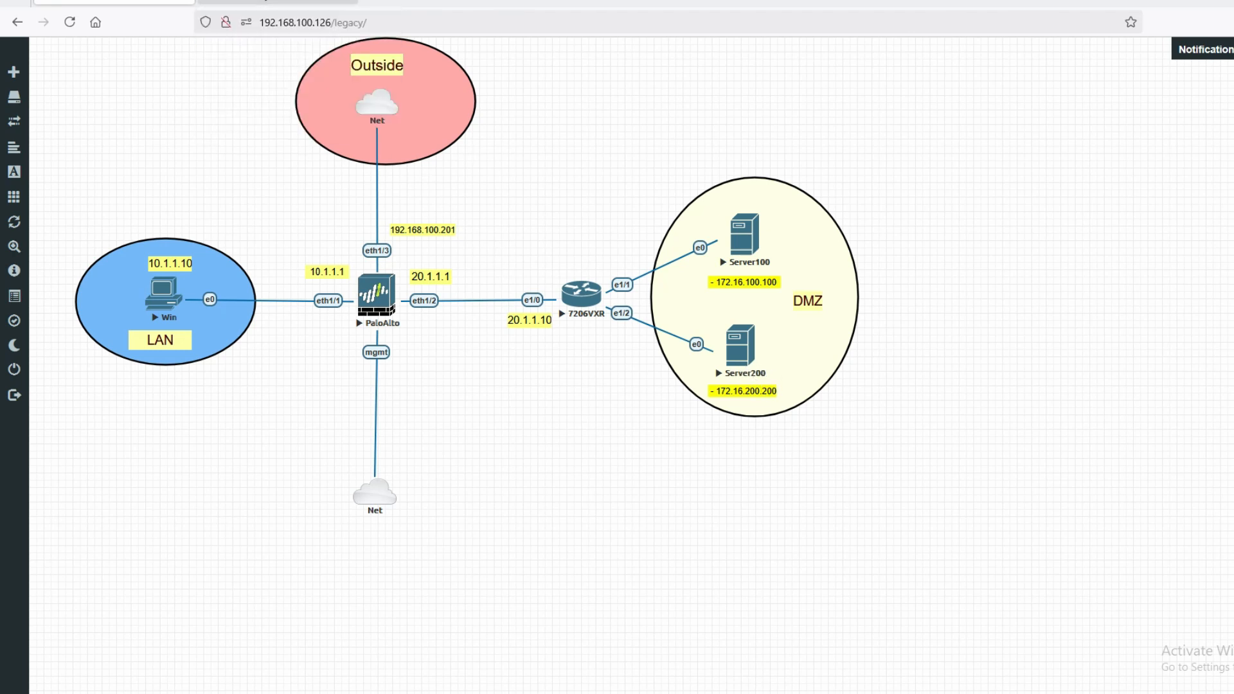
left_click(302, 2)
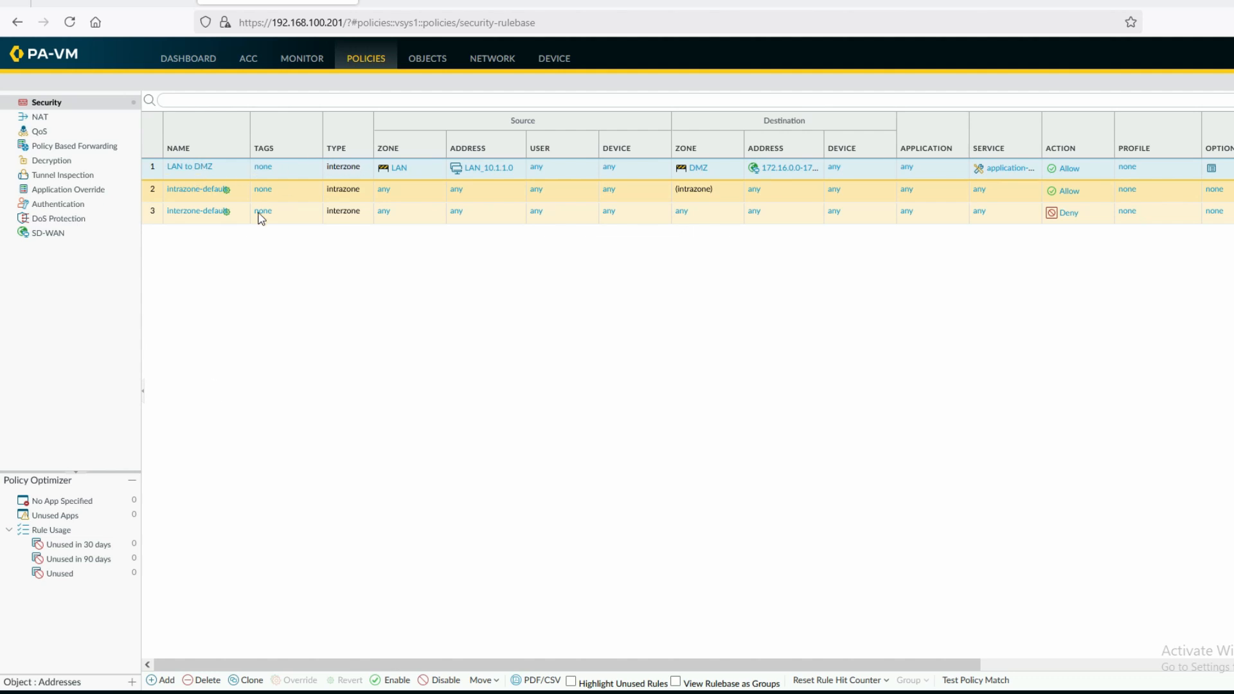
Start a new rule named Block_SSH_Server100 with source zone LAN and address LAN_10.1.1.0
left_click(162, 680)
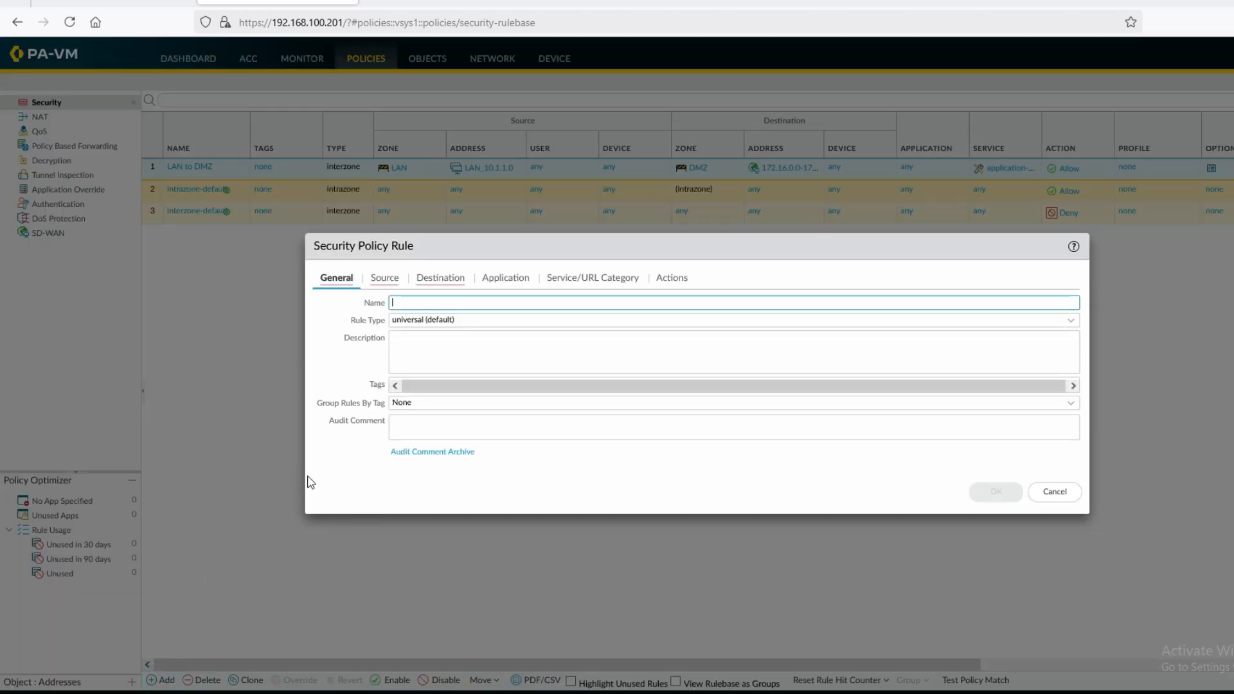
type("Block_SSH_Server100")
left_click(384, 278)
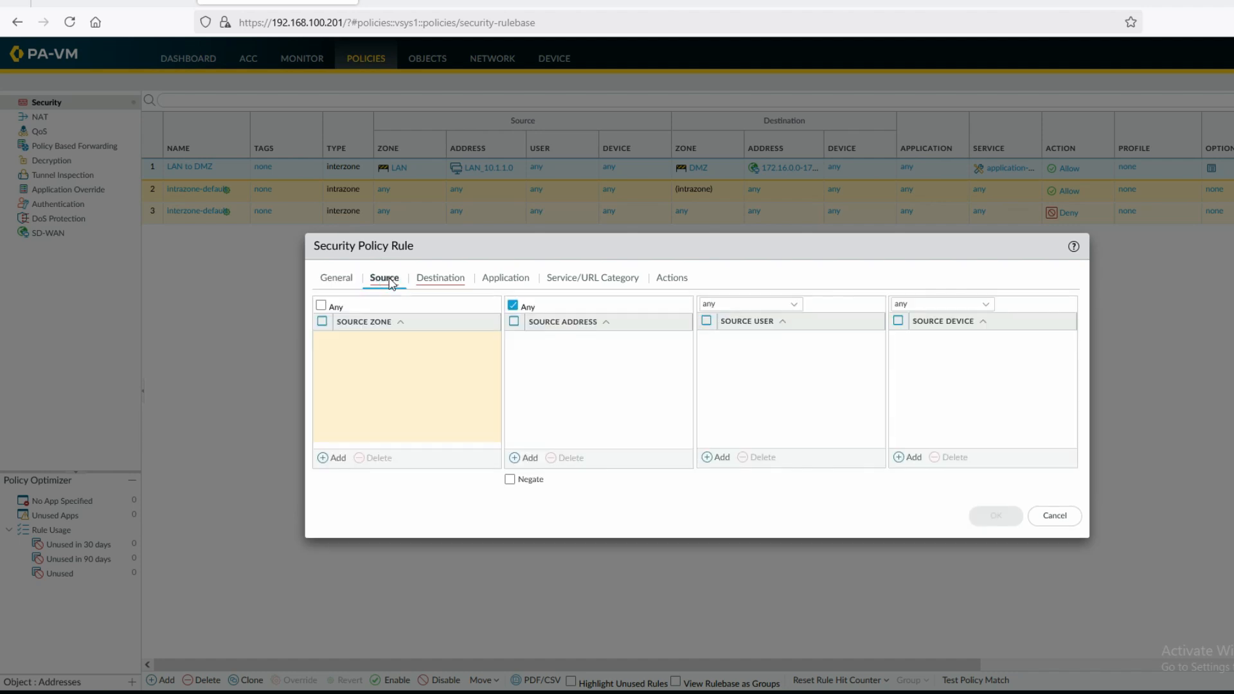
left_click(336, 458)
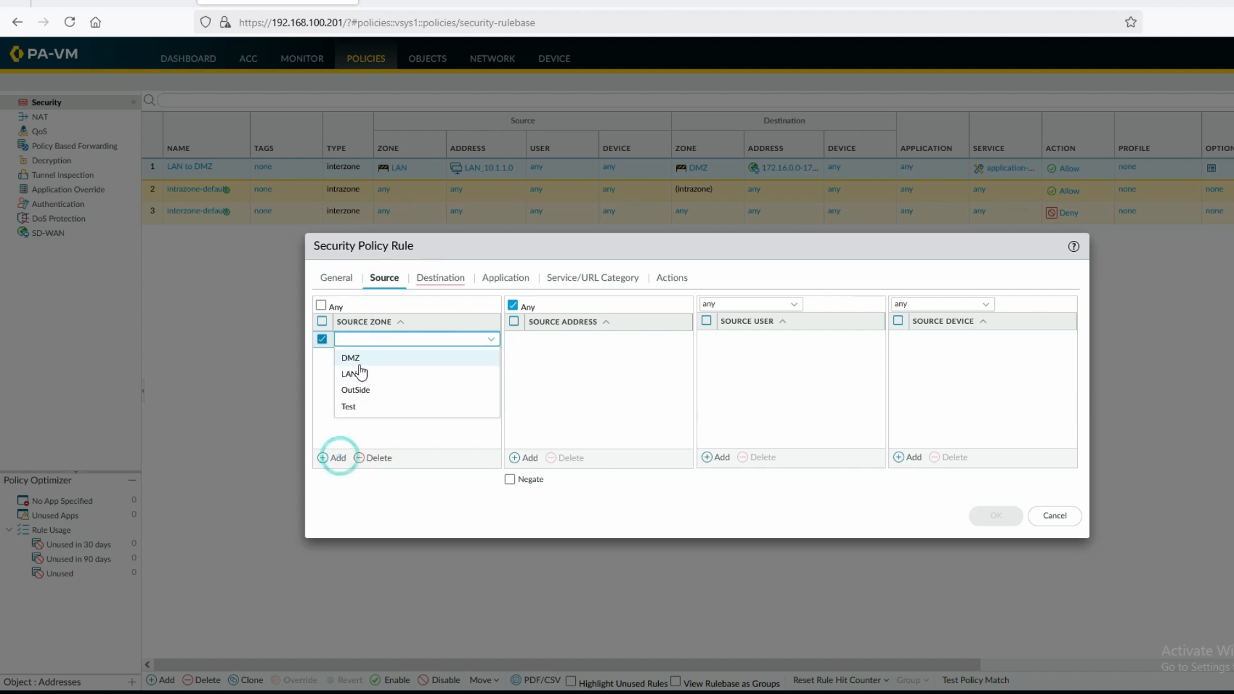
left_click(361, 370)
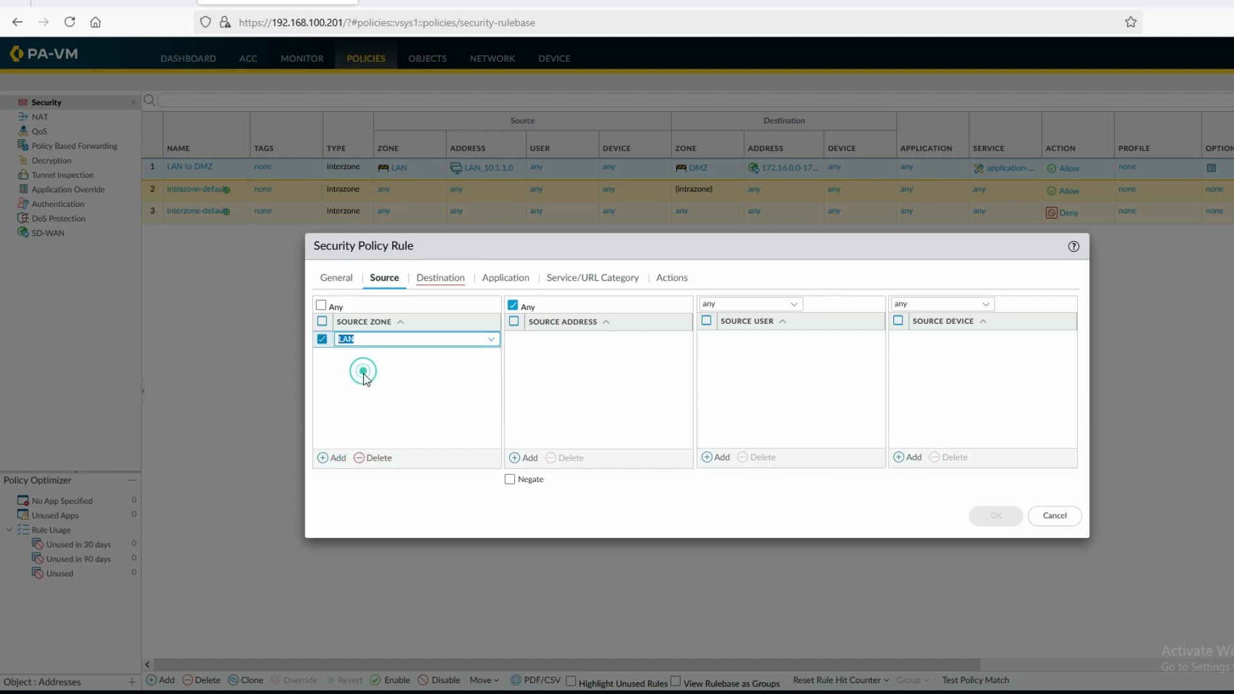
left_click(520, 457)
left_click(577, 372)
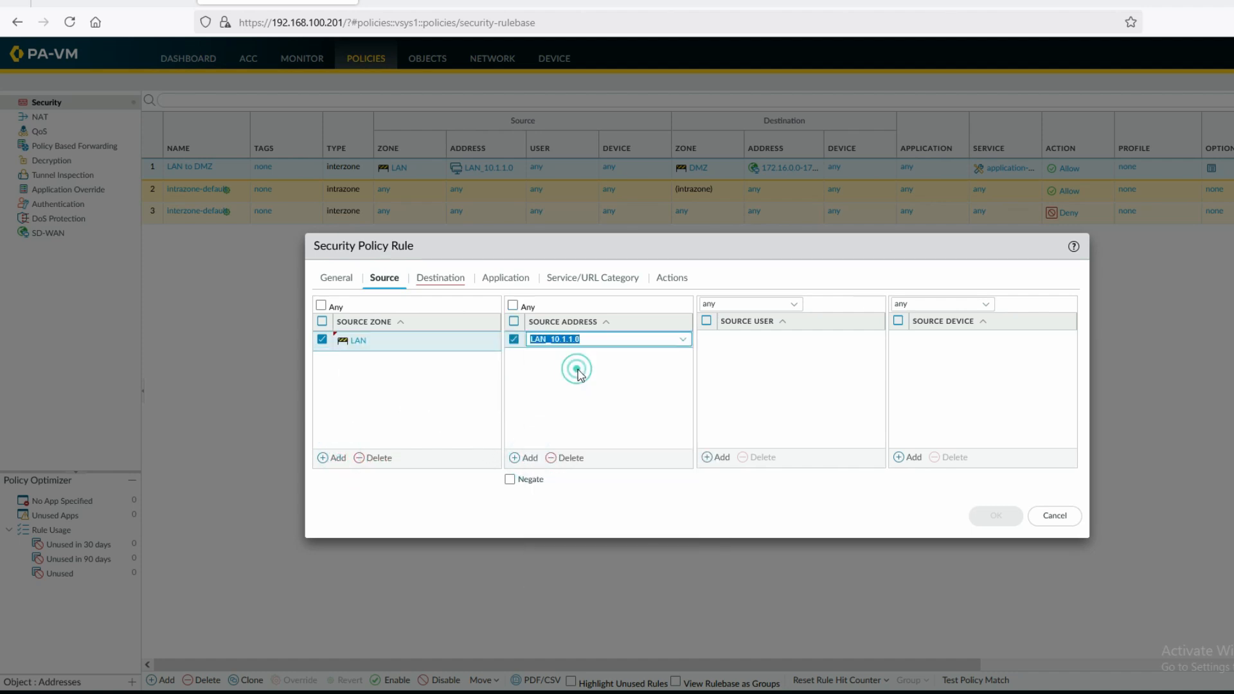
Set the rule's destination zone to DMZ and destination address to Server100
left_click(452, 283)
left_click(337, 457)
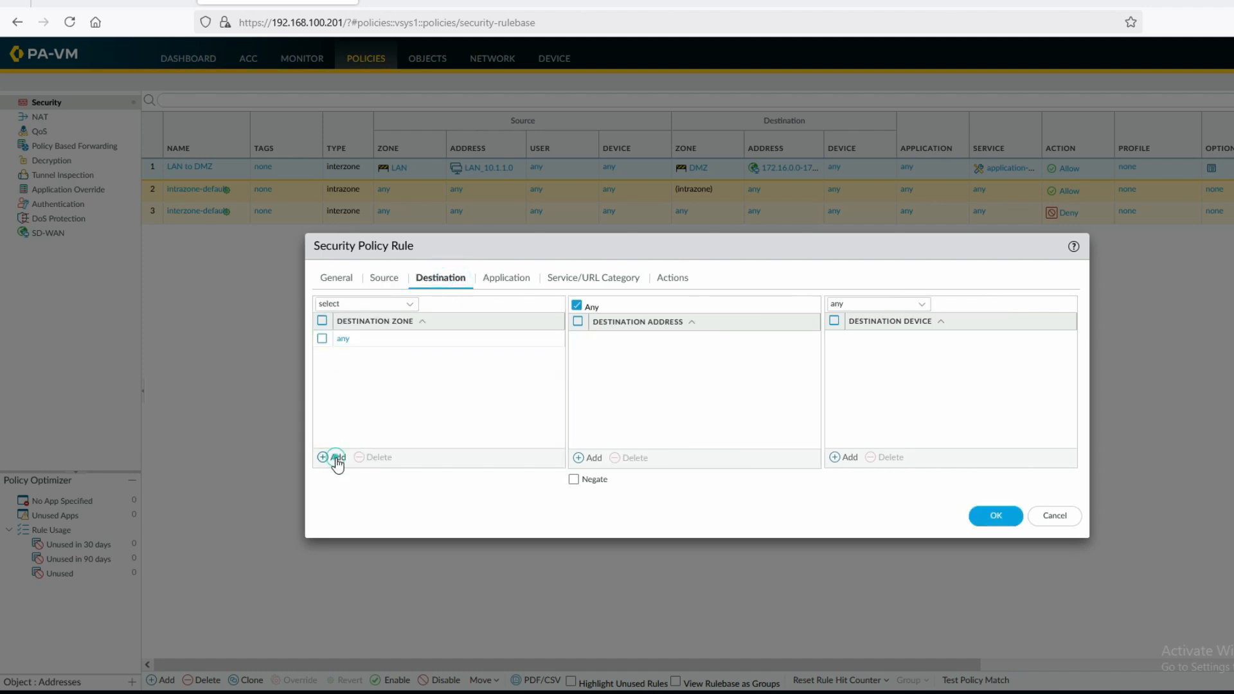
left_click(364, 356)
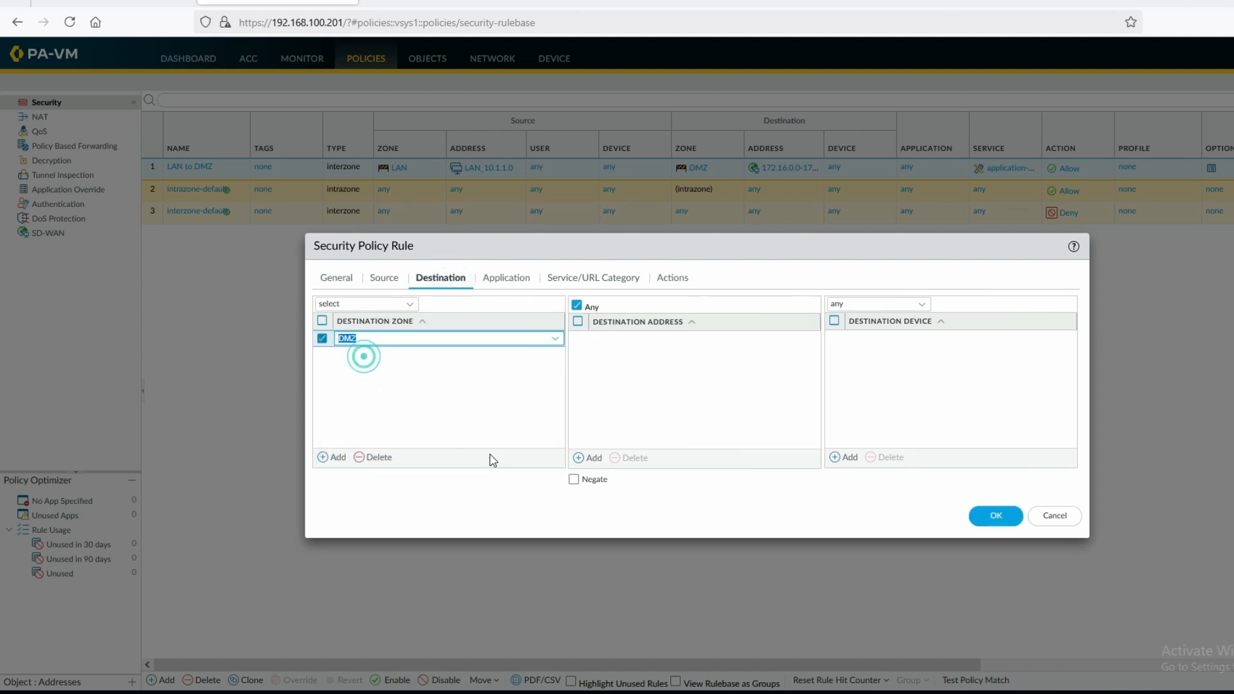
left_click(590, 458)
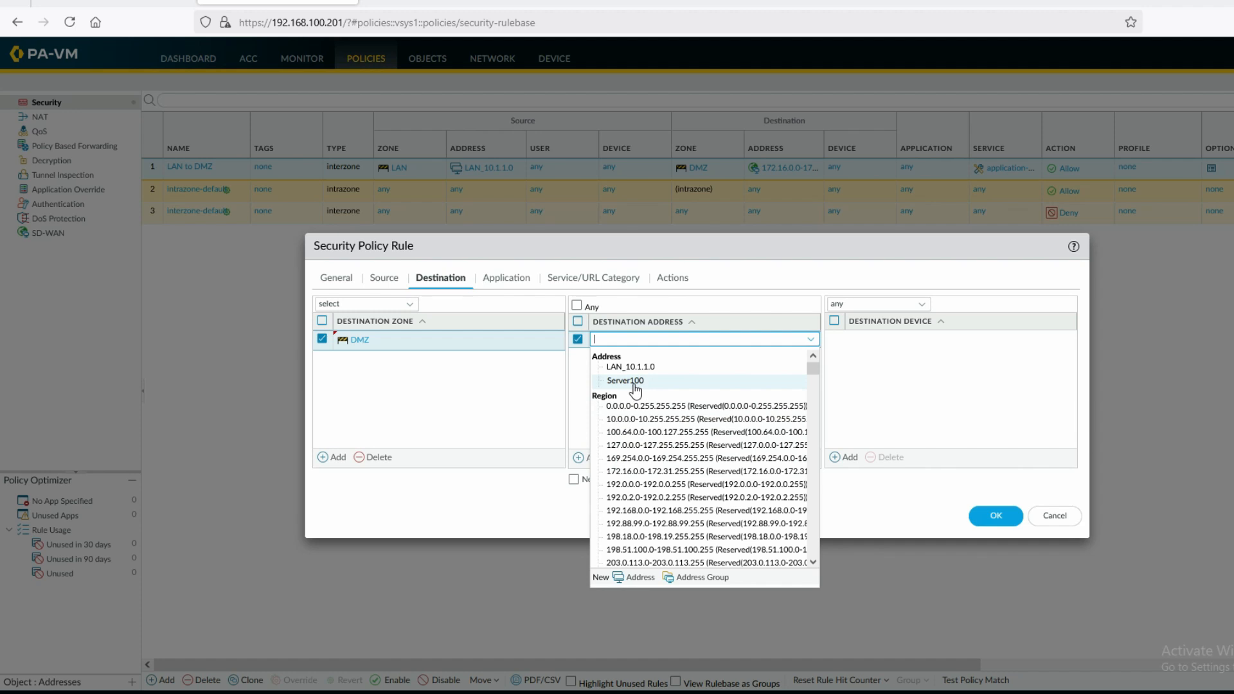
left_click(626, 380)
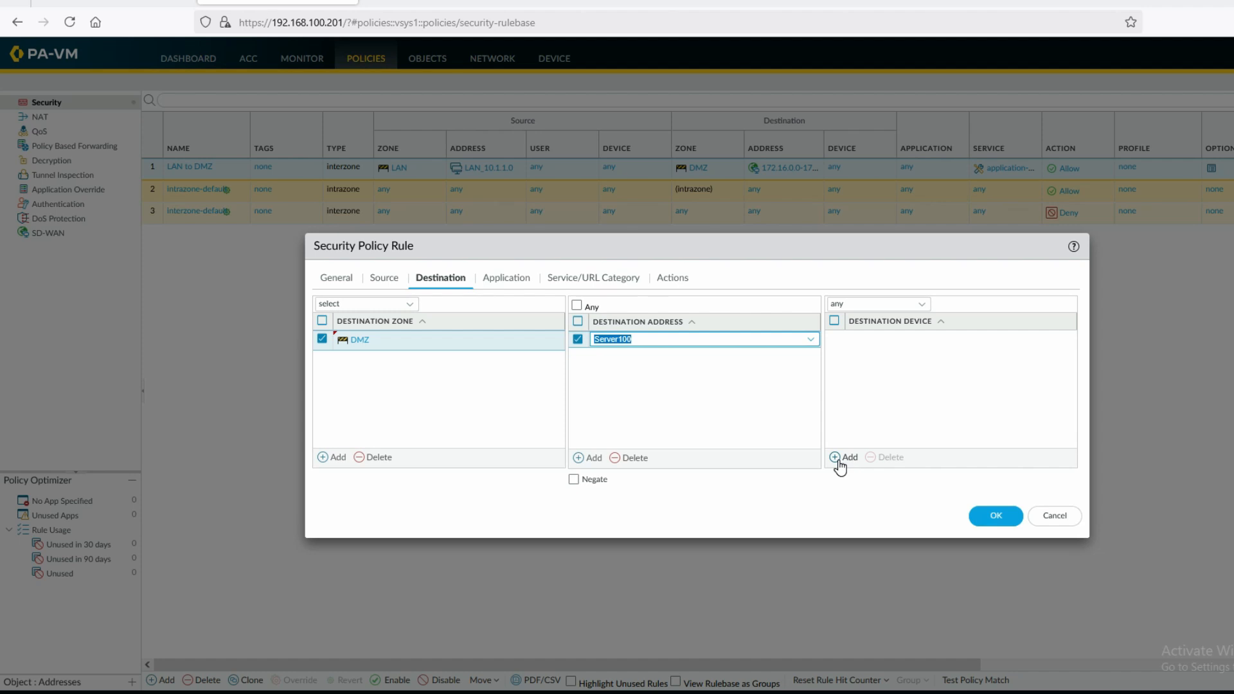
left_click(511, 280)
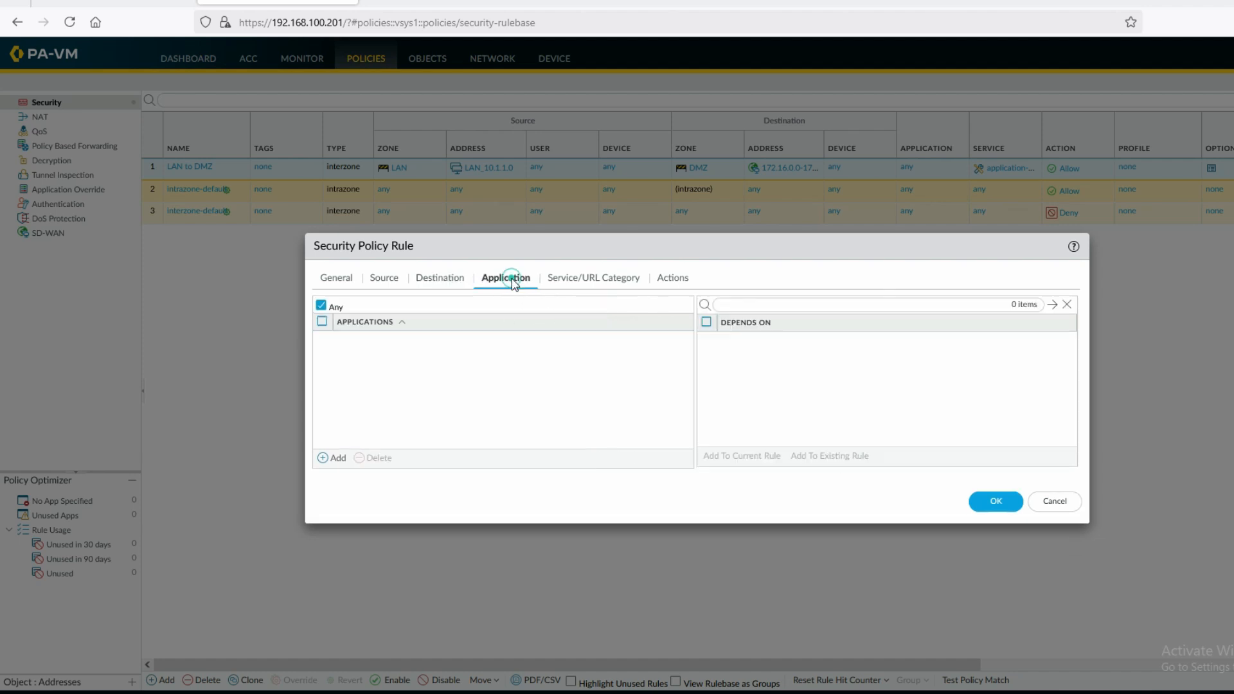
Add ping as the rule's application
left_click(327, 458)
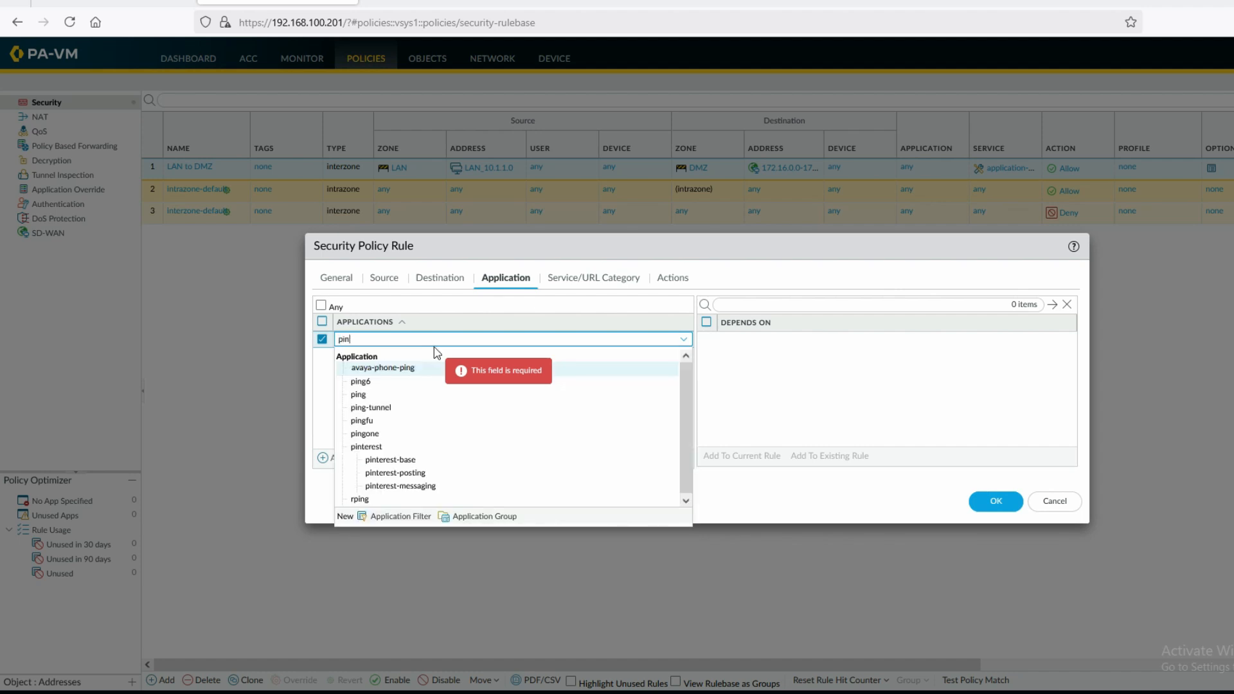
left_click(358, 396)
left_click(452, 397)
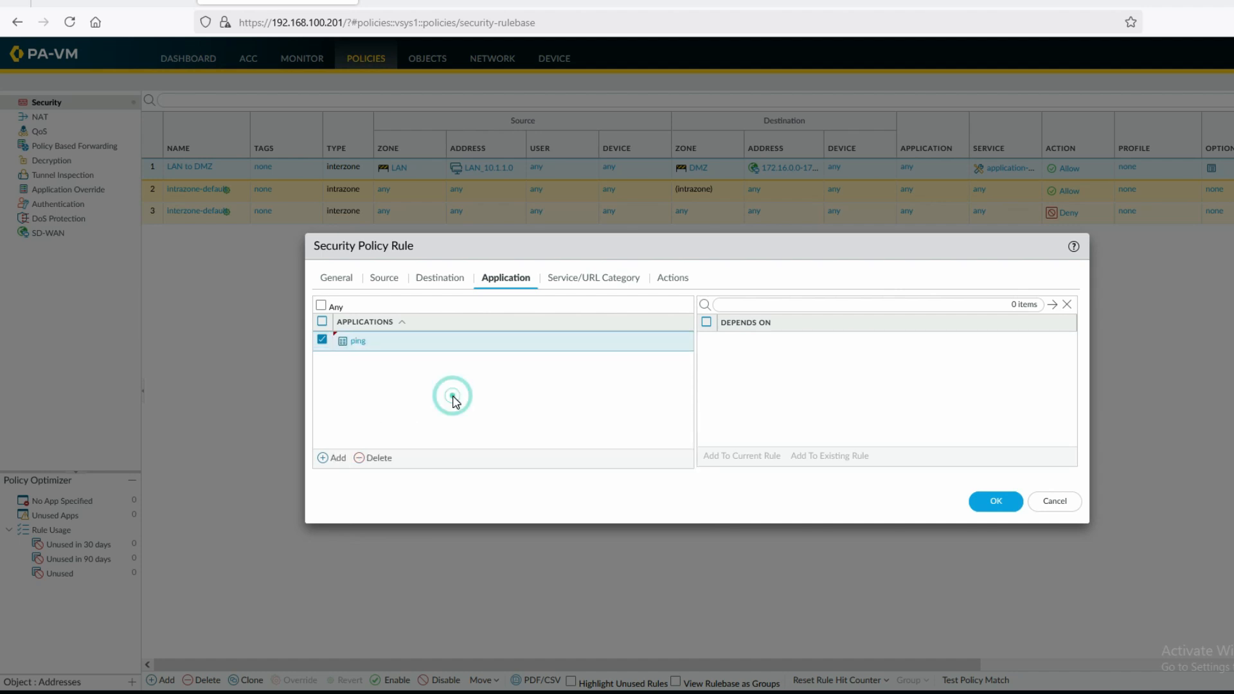
left_click(586, 283)
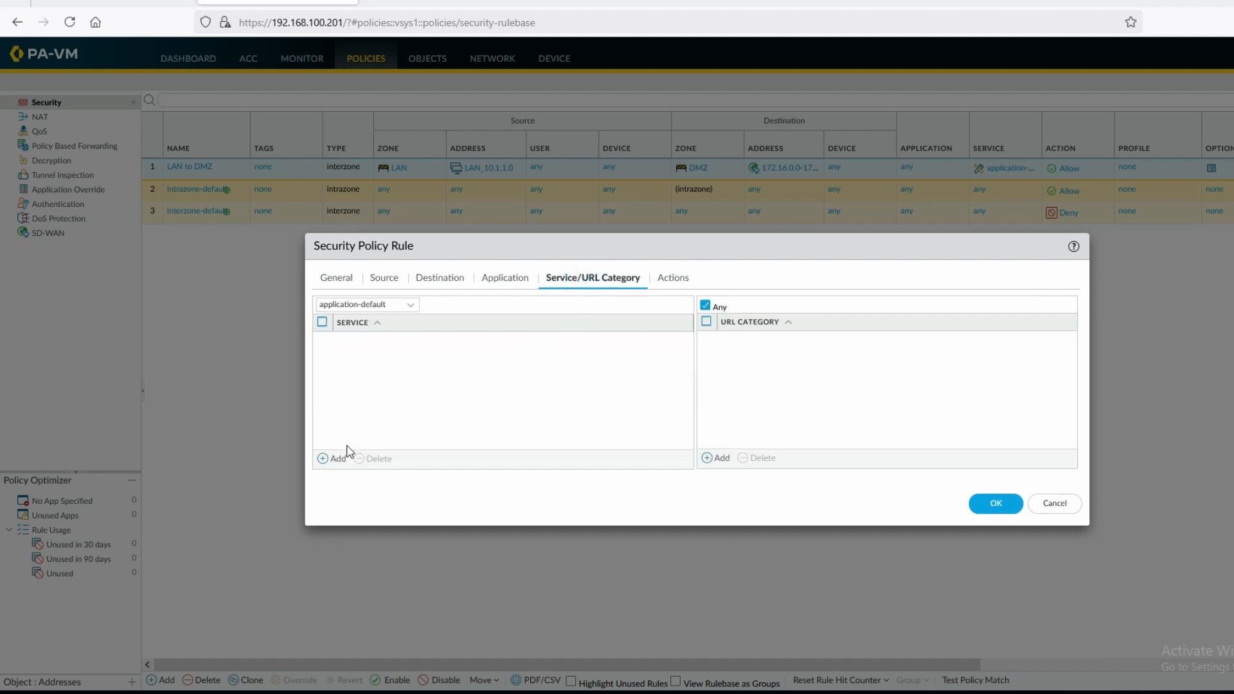
left_click(411, 306)
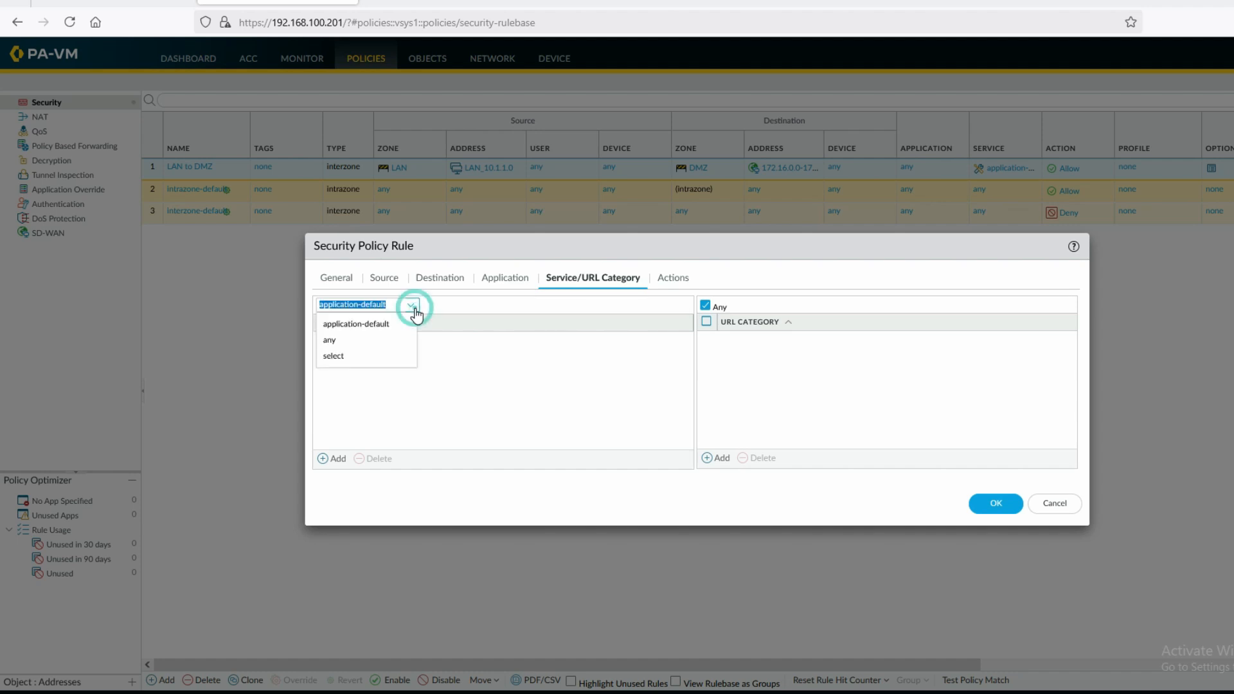
left_click(436, 306)
left_click(334, 458)
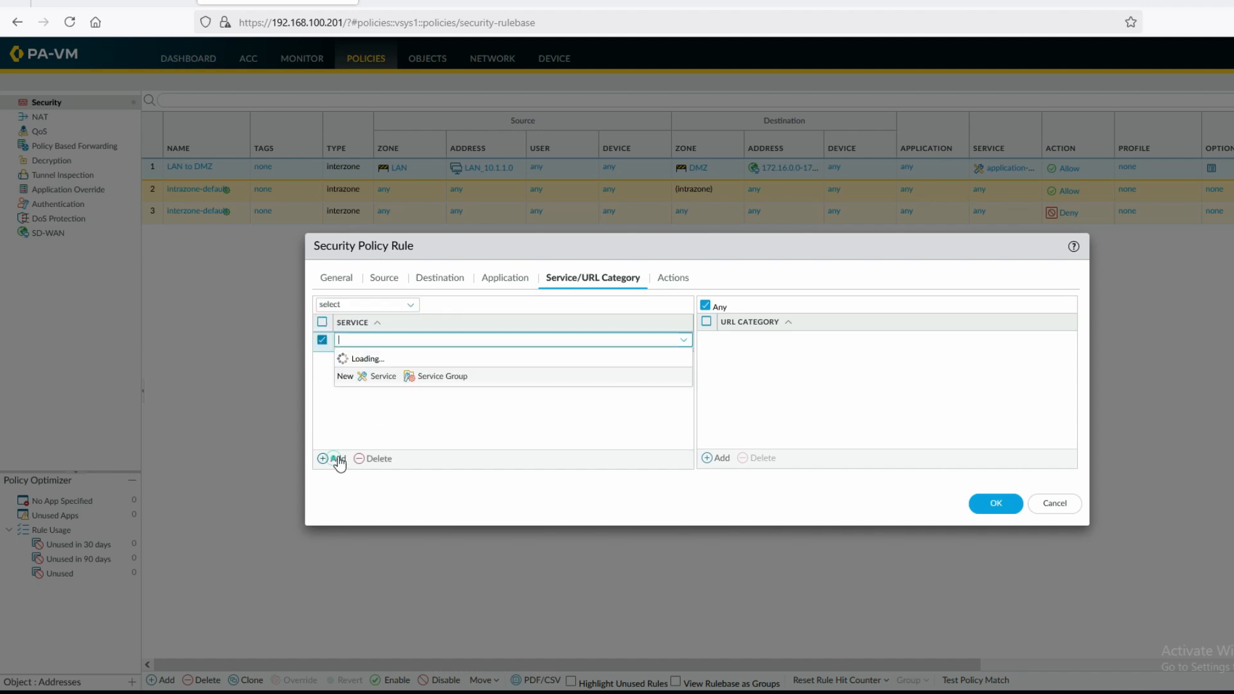
left_click(433, 436)
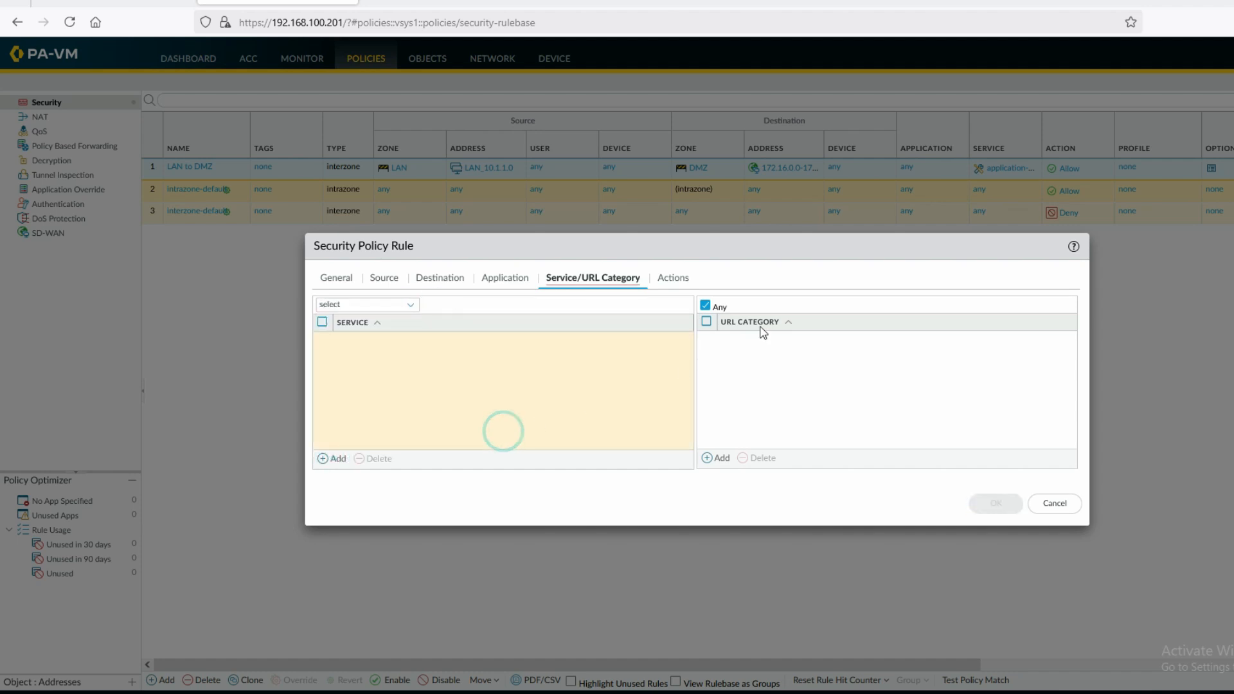
Set the rule's action to Deny and its service to any, then save the rule
left_click(674, 278)
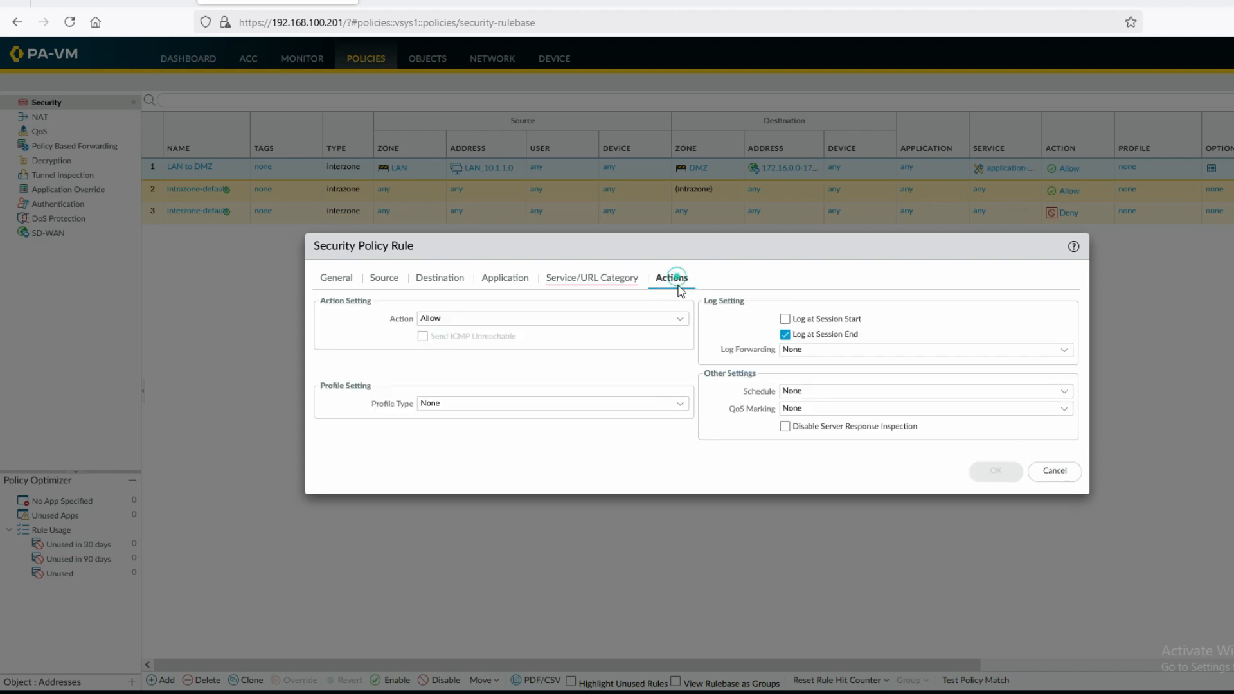
left_click(484, 321)
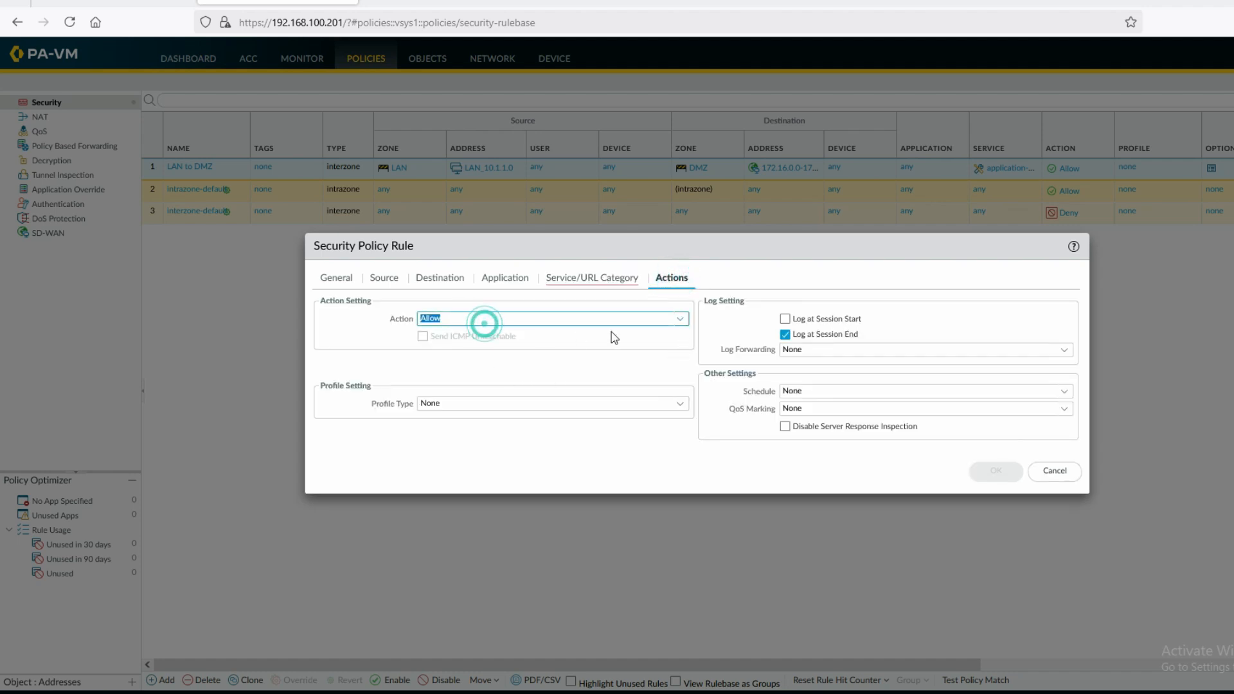
left_click(678, 320)
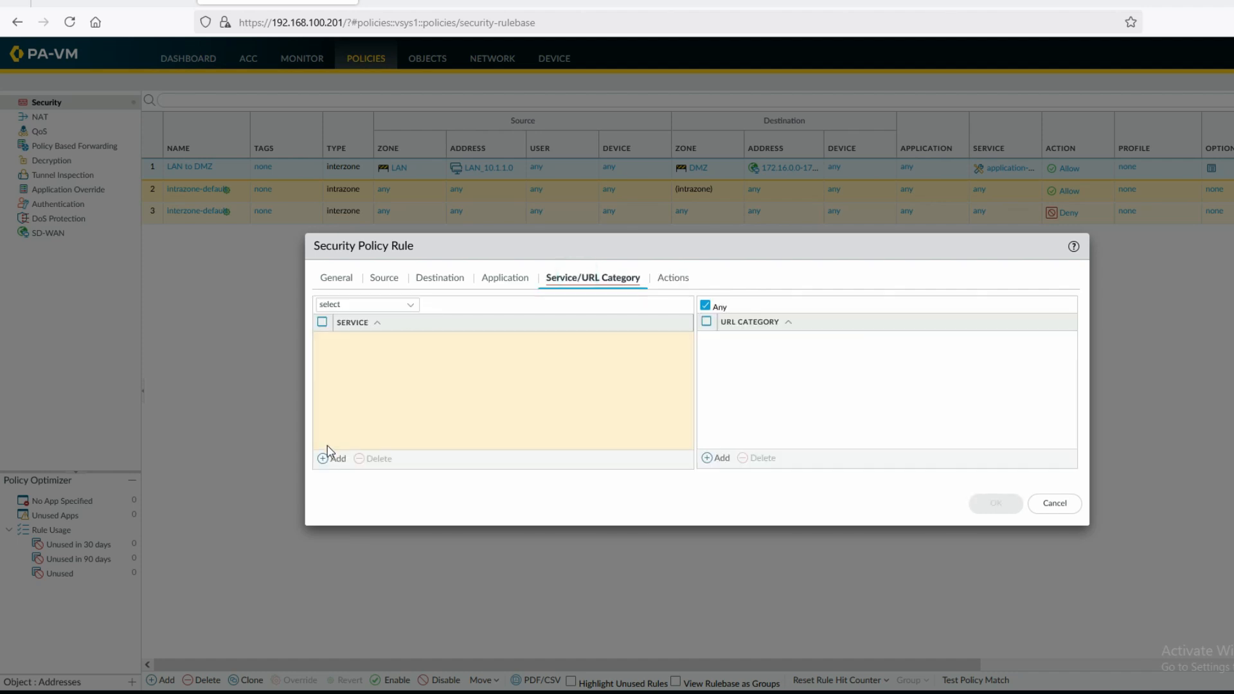
left_click(328, 457)
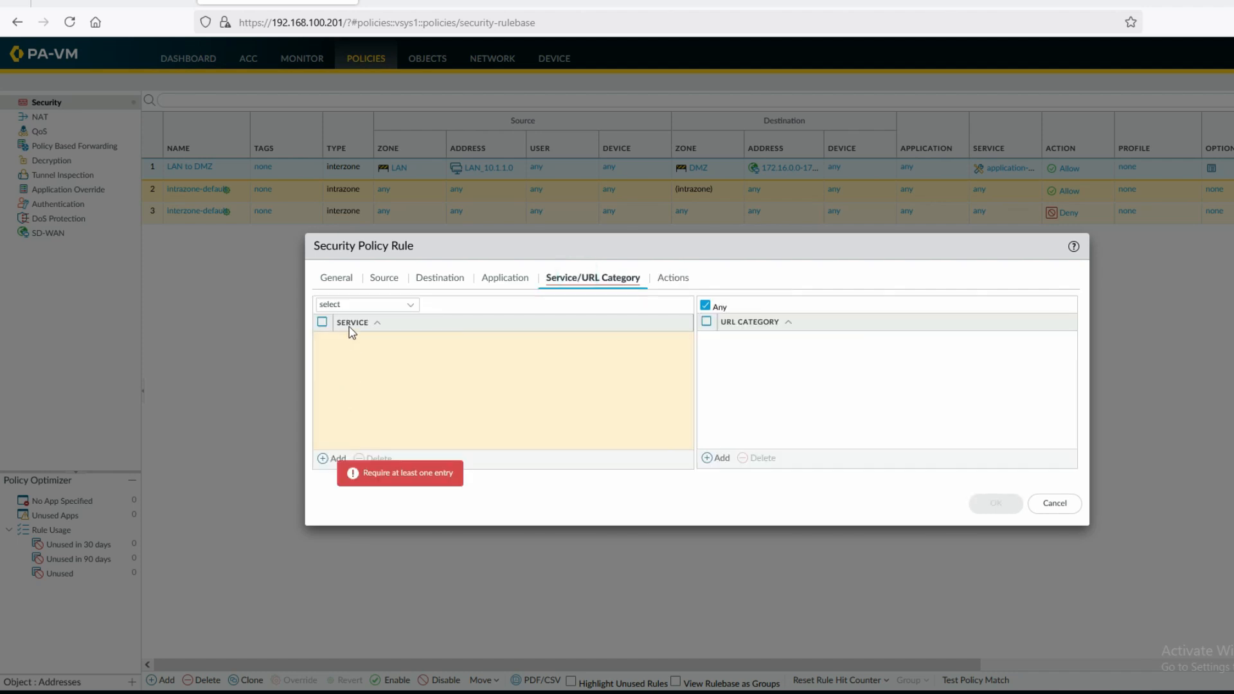
left_click(361, 307)
left_click(408, 304)
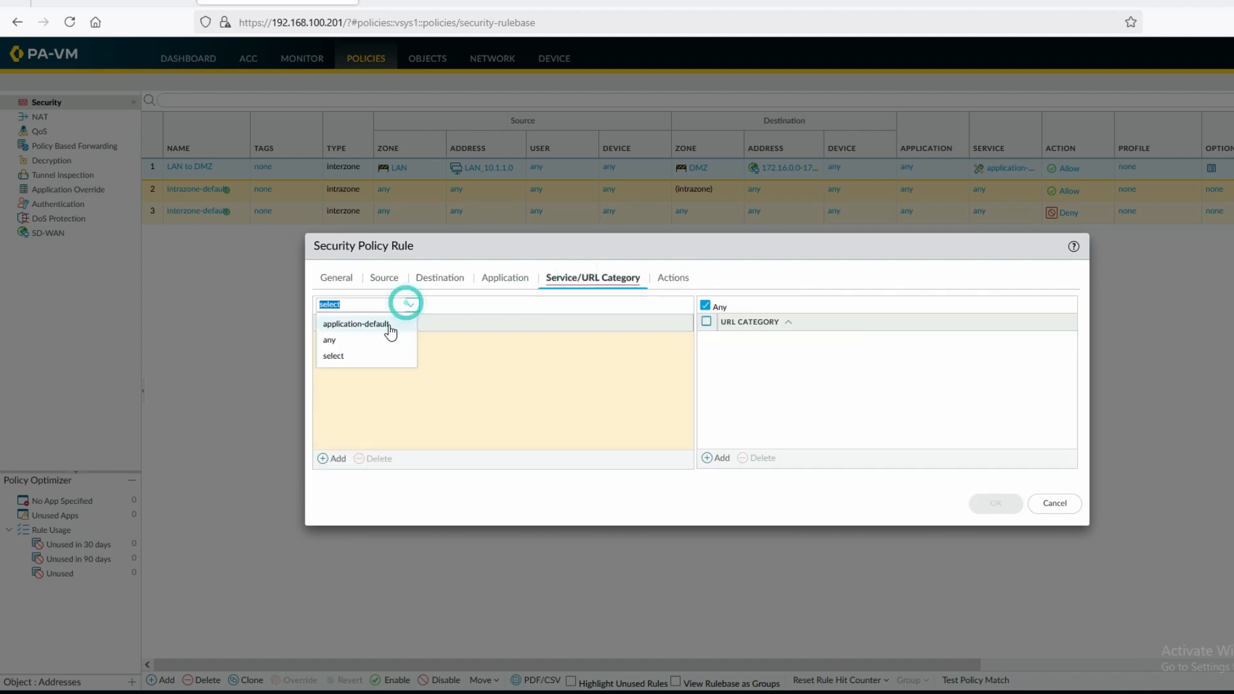
left_click(378, 341)
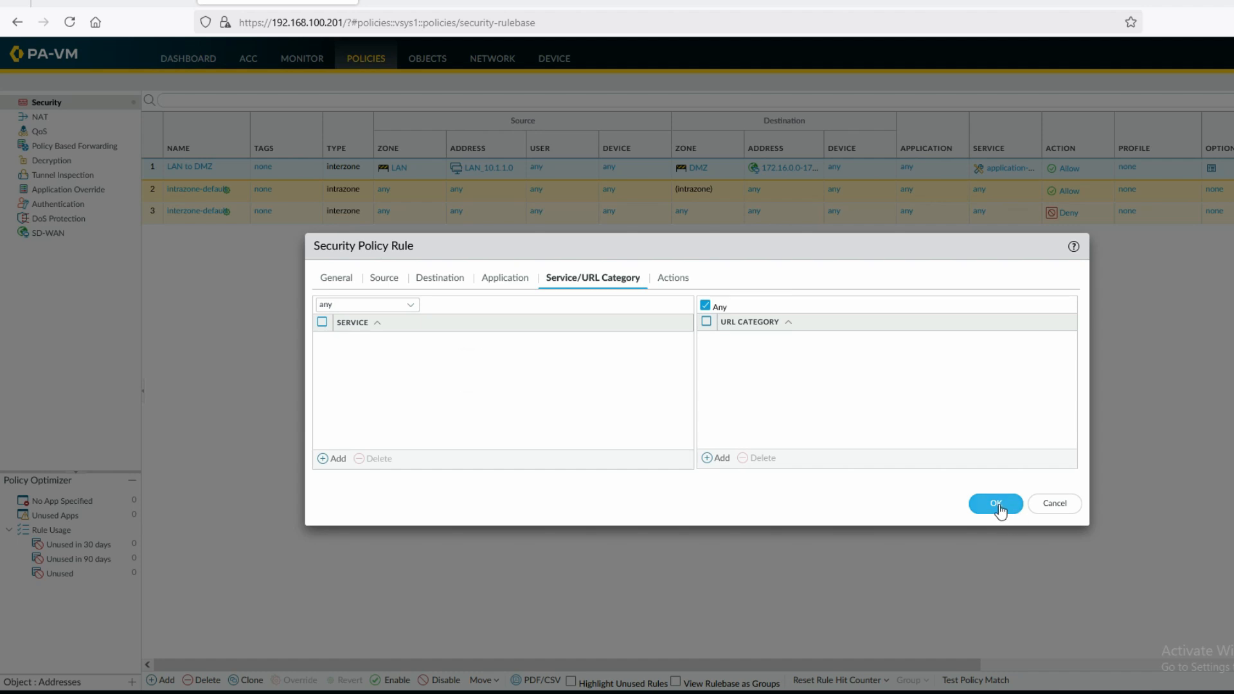
left_click(670, 278)
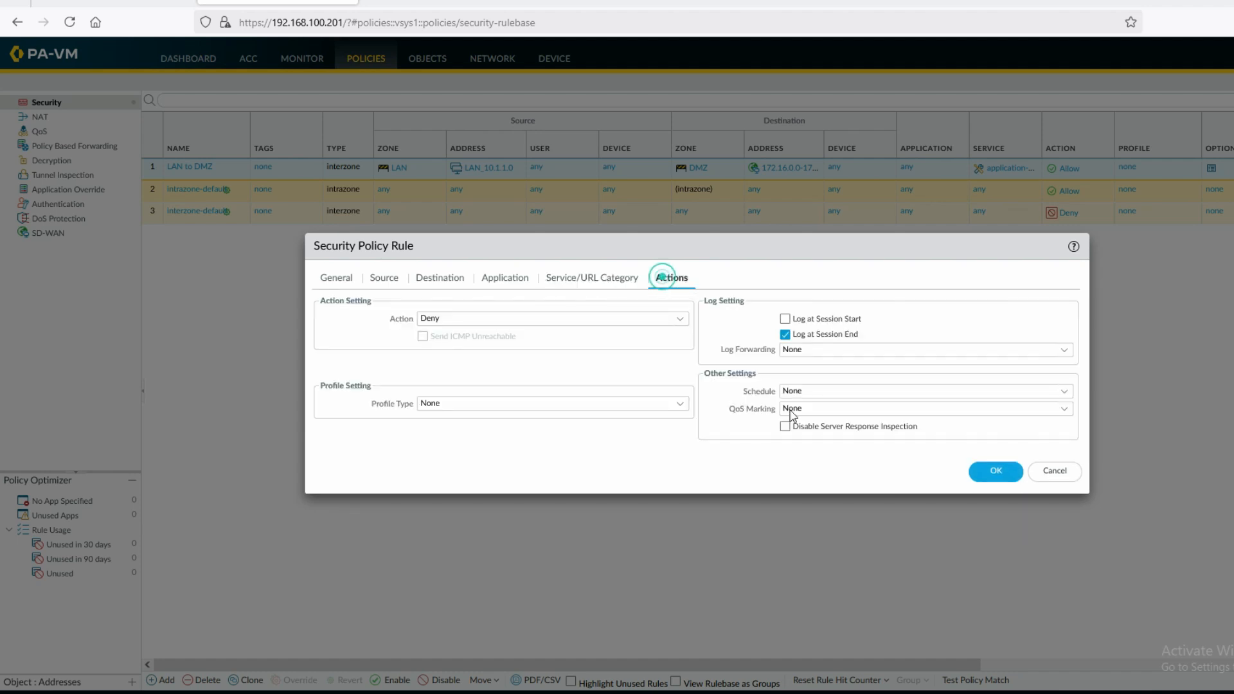
left_click(989, 474)
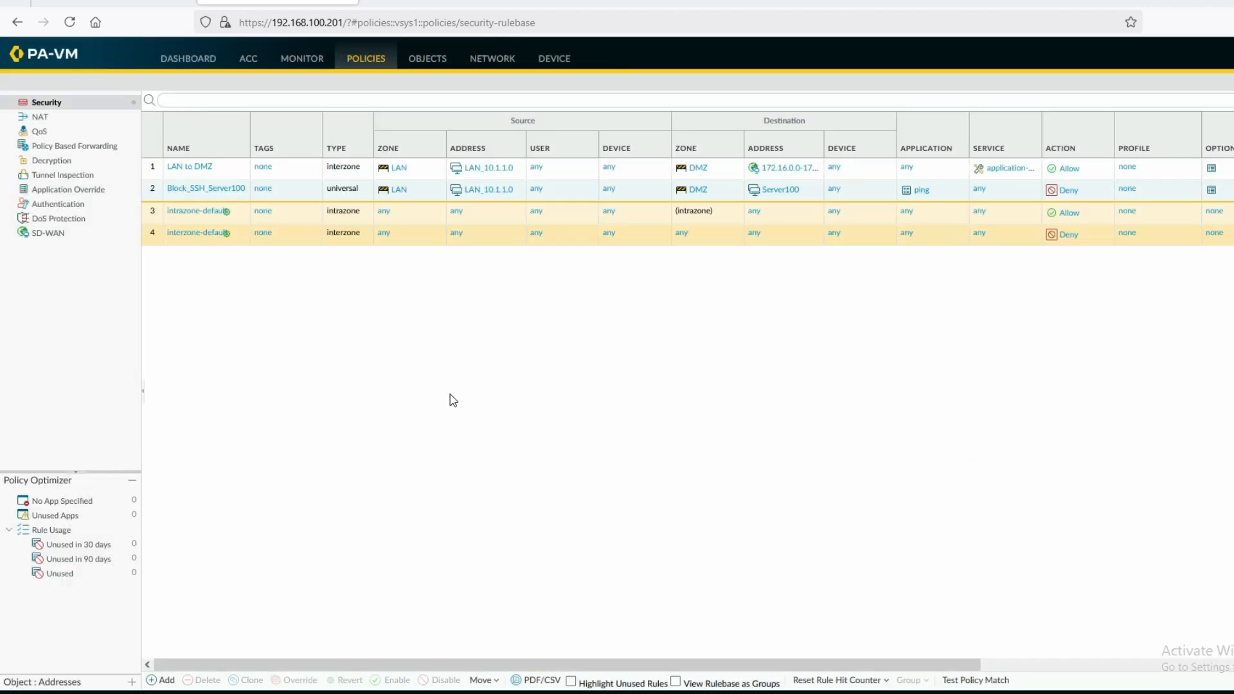
Move Block_SSH_Server100 above LAN to DMZ and commit the configuration
left_click(172, 191)
left_click_drag(173, 191, 181, 166)
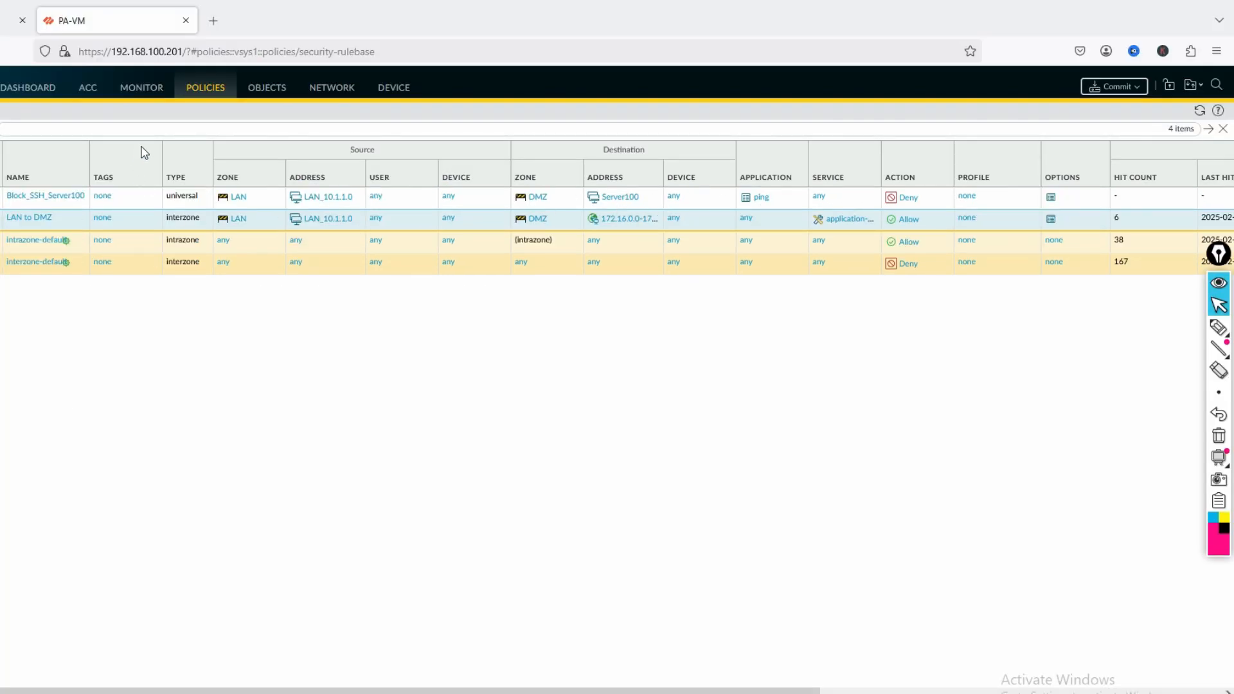
left_click(1113, 86)
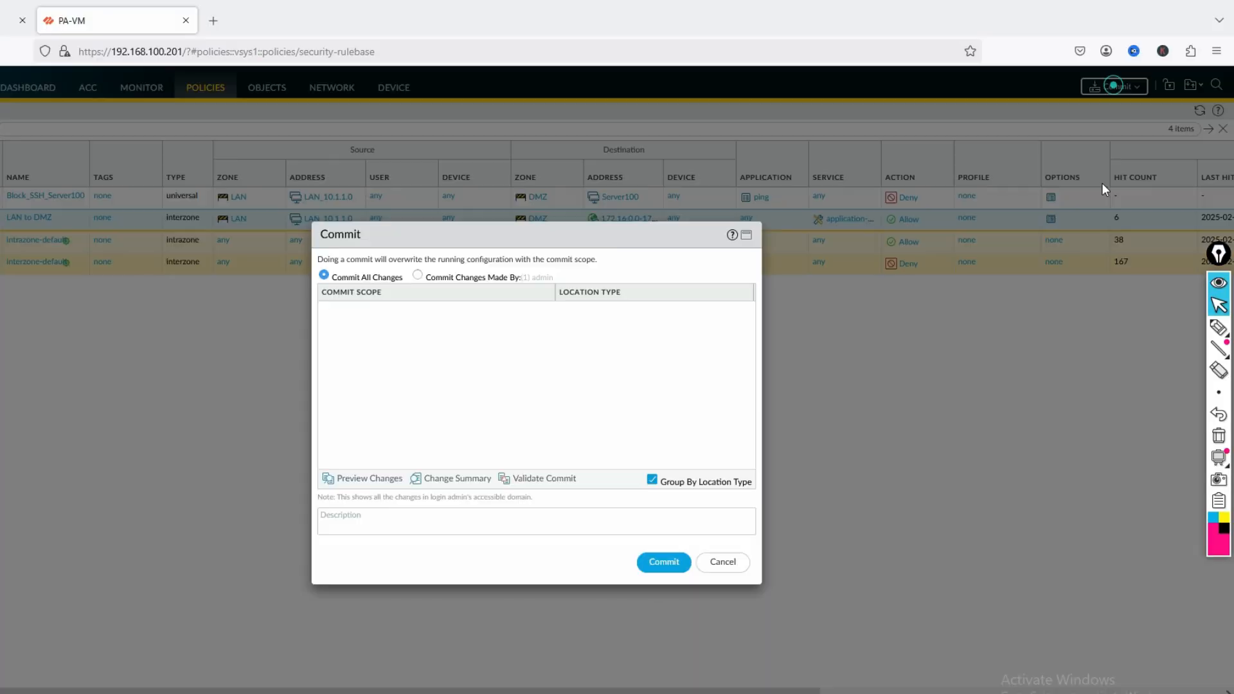
left_click(665, 564)
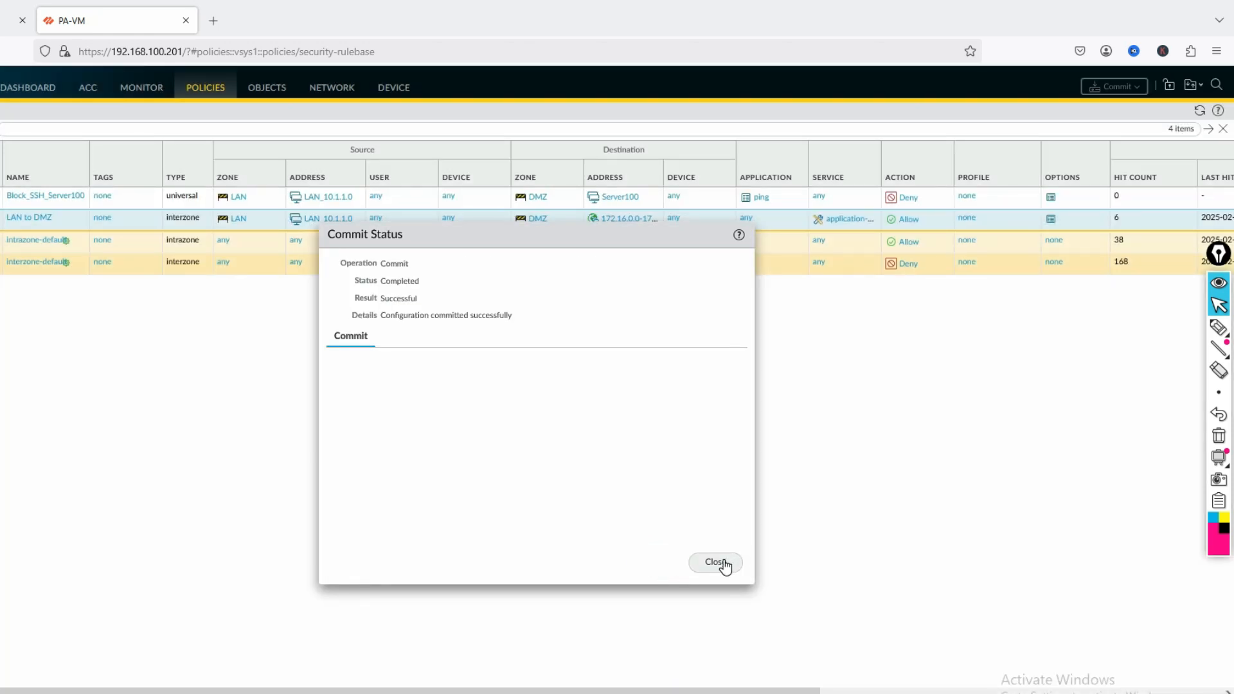
left_click(724, 564)
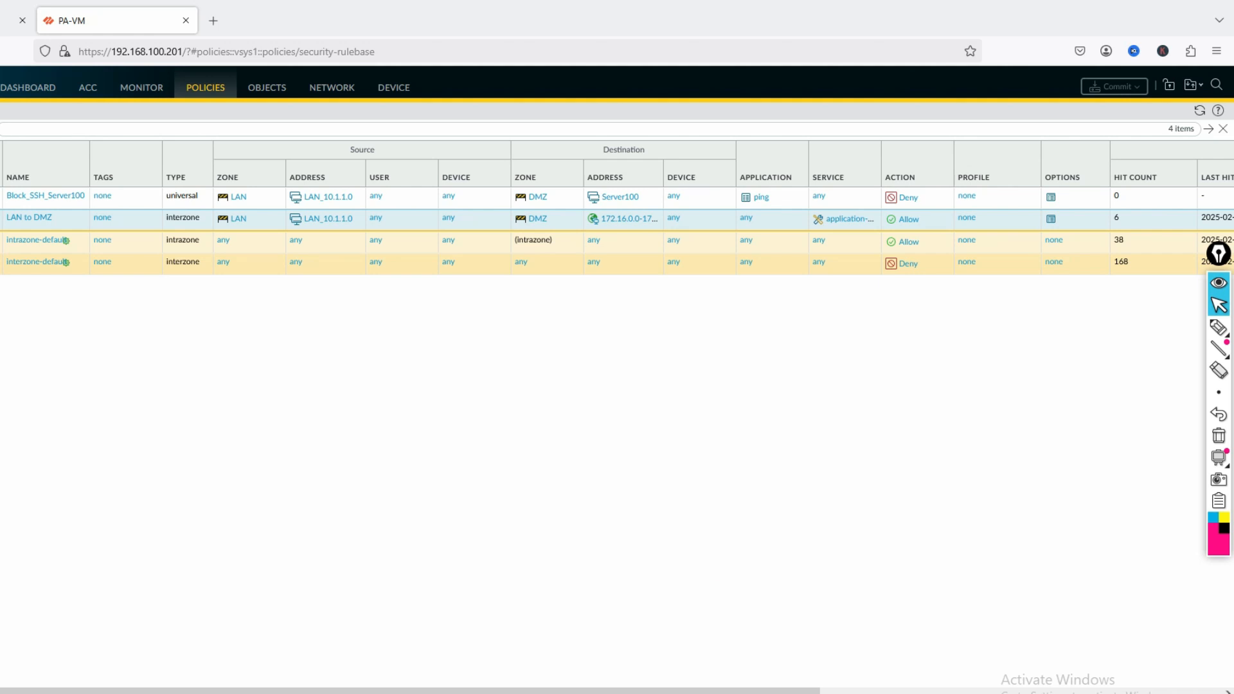
Telnet to 172.16.200.200, log in and exit, then rerun the ping to 172.16.100.100
key("alt+Tab")
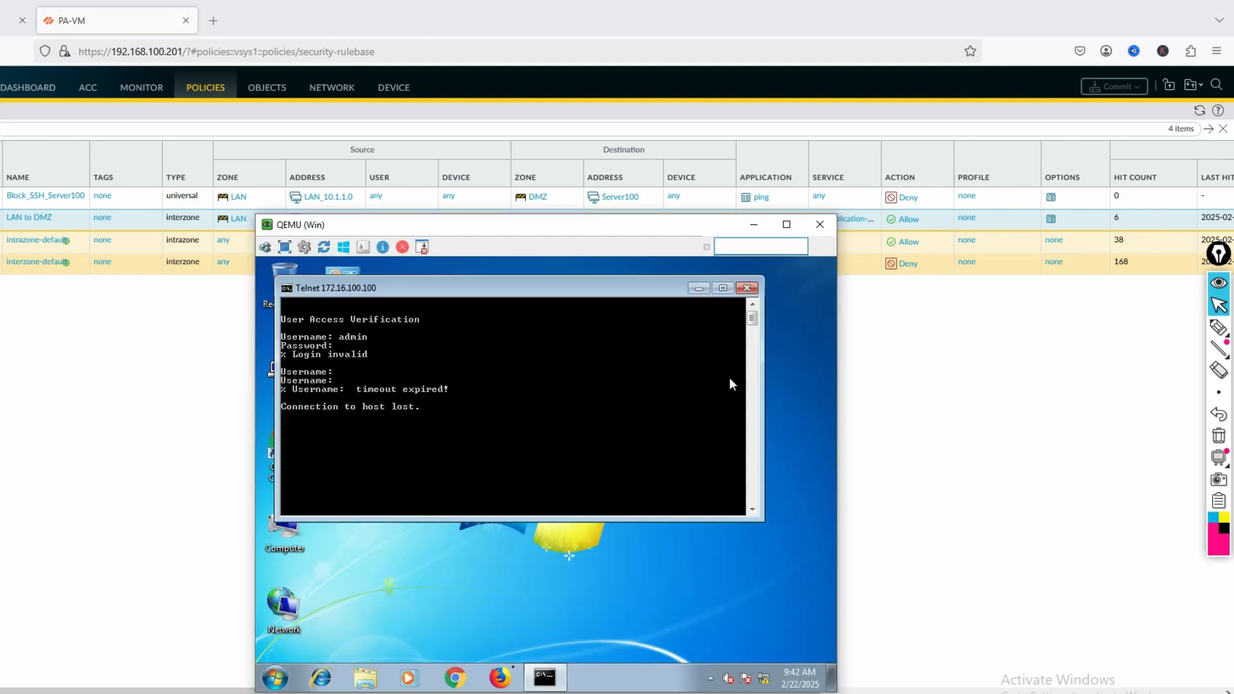
left_click(473, 476)
key("Return")
key("Return")
key("Return")
type("telnet 172.16.100.100")
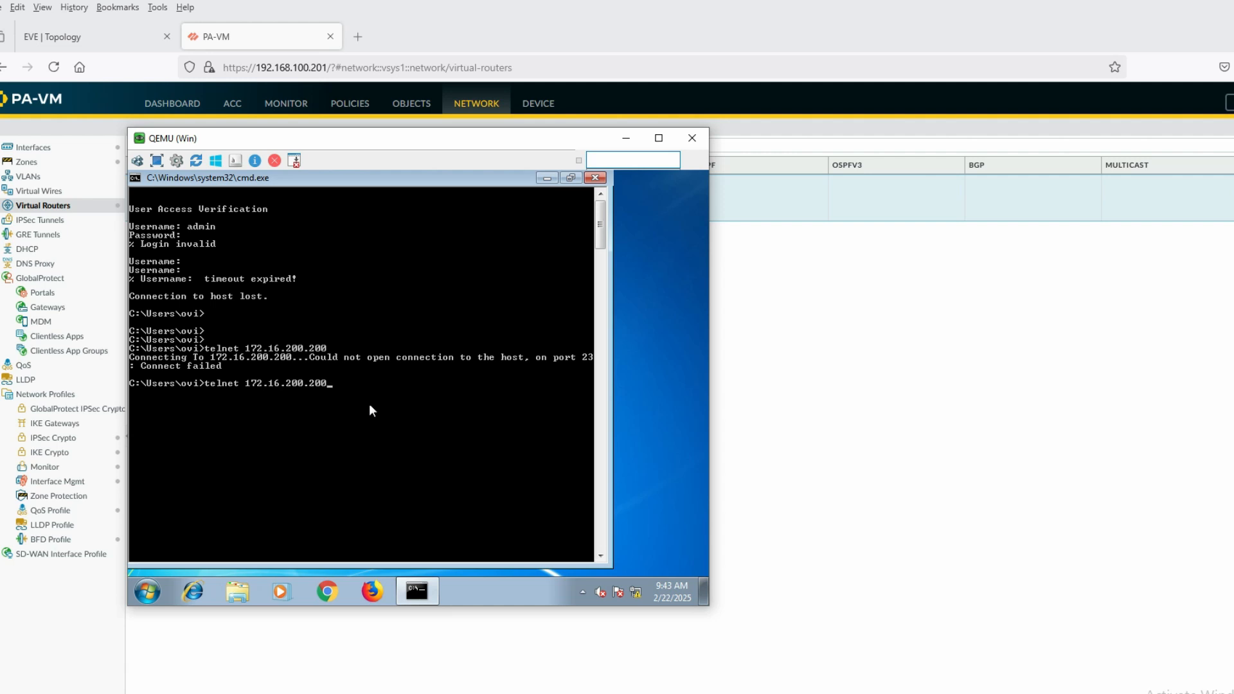
key("Return")
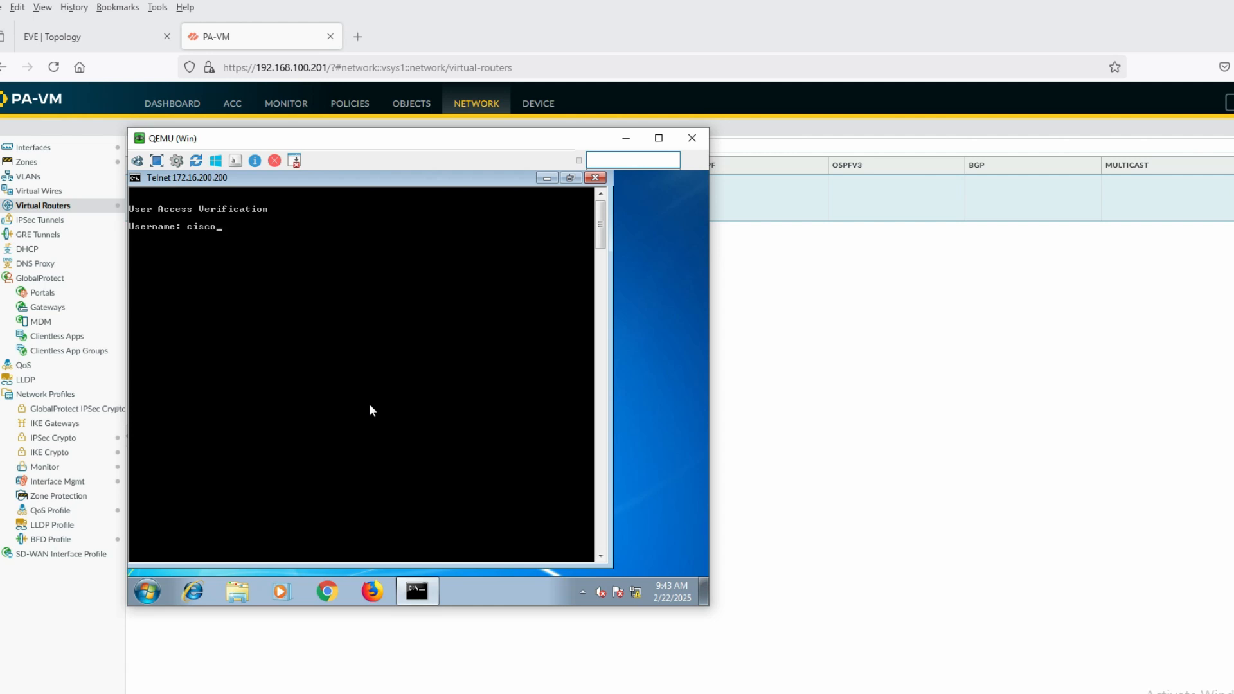
key("Return")
key("Return")
type("exit")
key("Return")
key("Return")
key("Return")
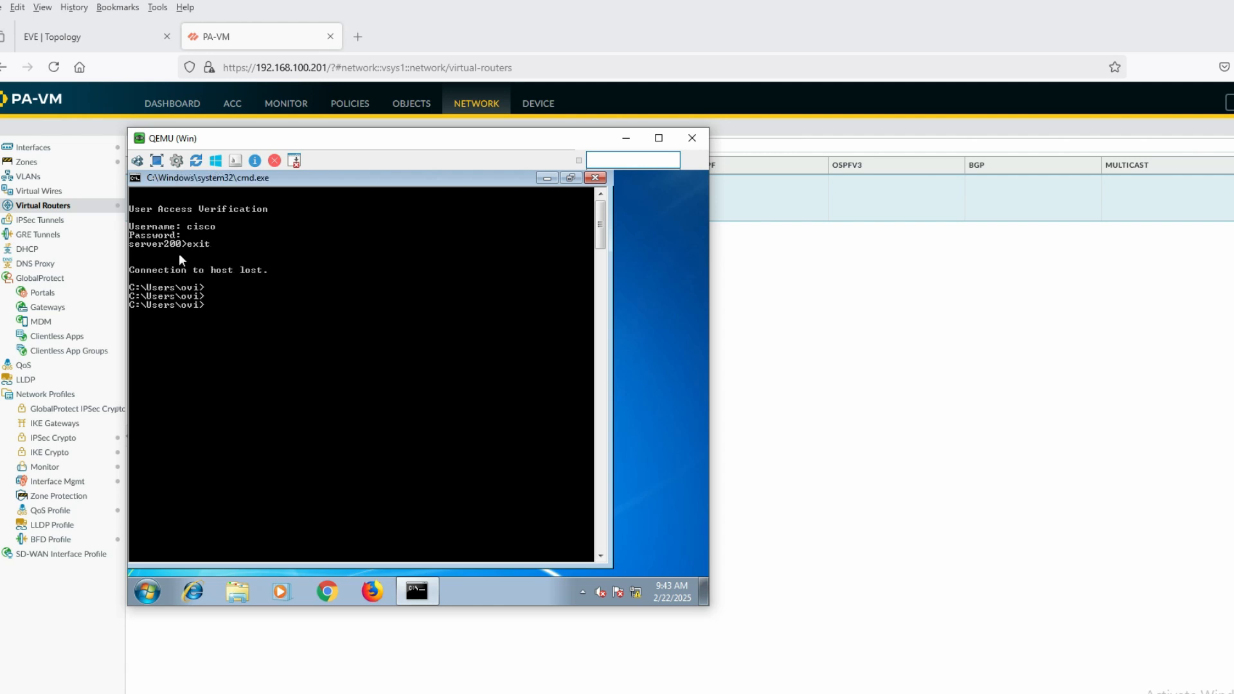
key("Up")
key("Up")
key("Up")
key("Return")
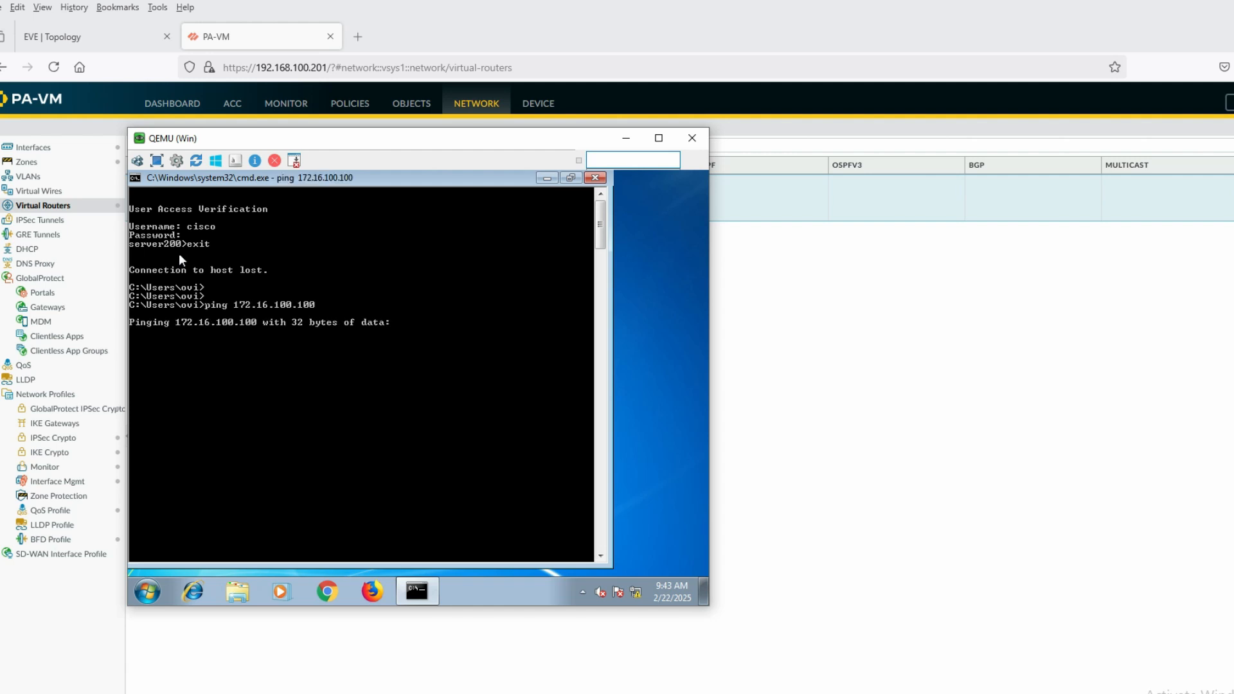
Stop the unanswered ping and ping 172.16.200.200 instead
key("ctrl+c")
key("Up")
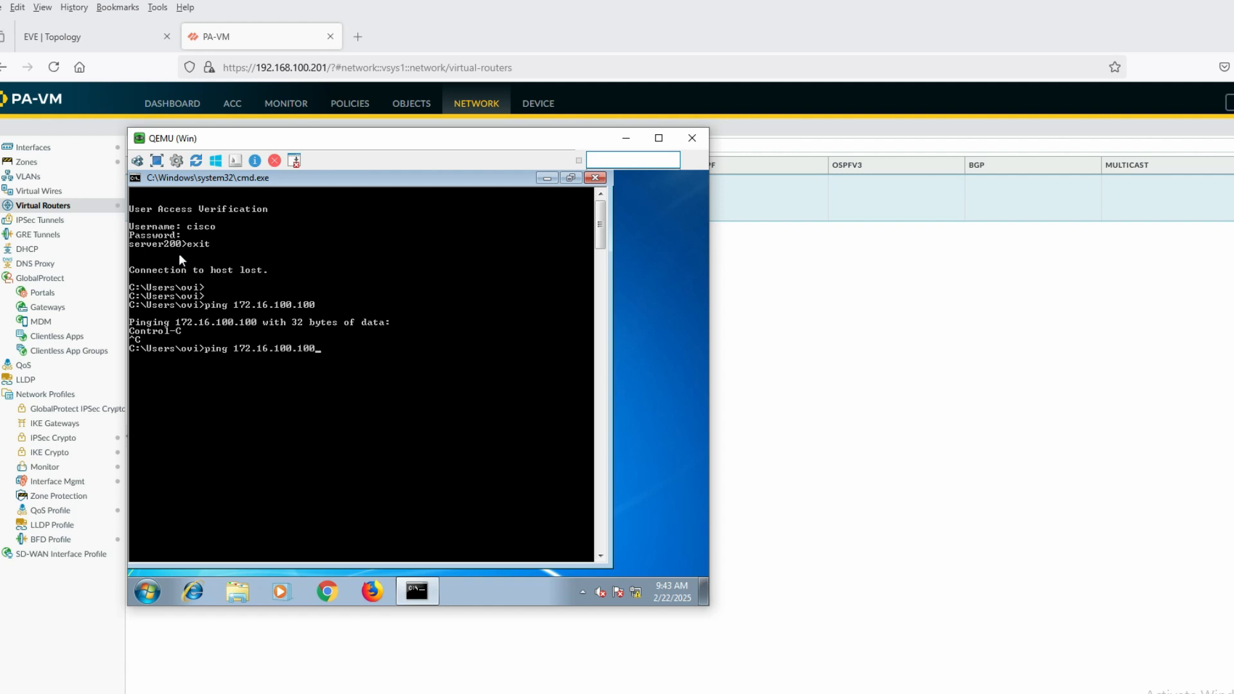
key("Left")
key("Left")
key("Left")
key("Left")
key("BackSpace")
key("BackSpace")
key("BackSpace")
key("Escape")
type("tel")
key("Up")
key("BackSpace")
key("BackSpace")
key("BackSpace")
key("BackSpace")
key("BackSpace")
key("BackSpace")
type("200.200")
key("Return")
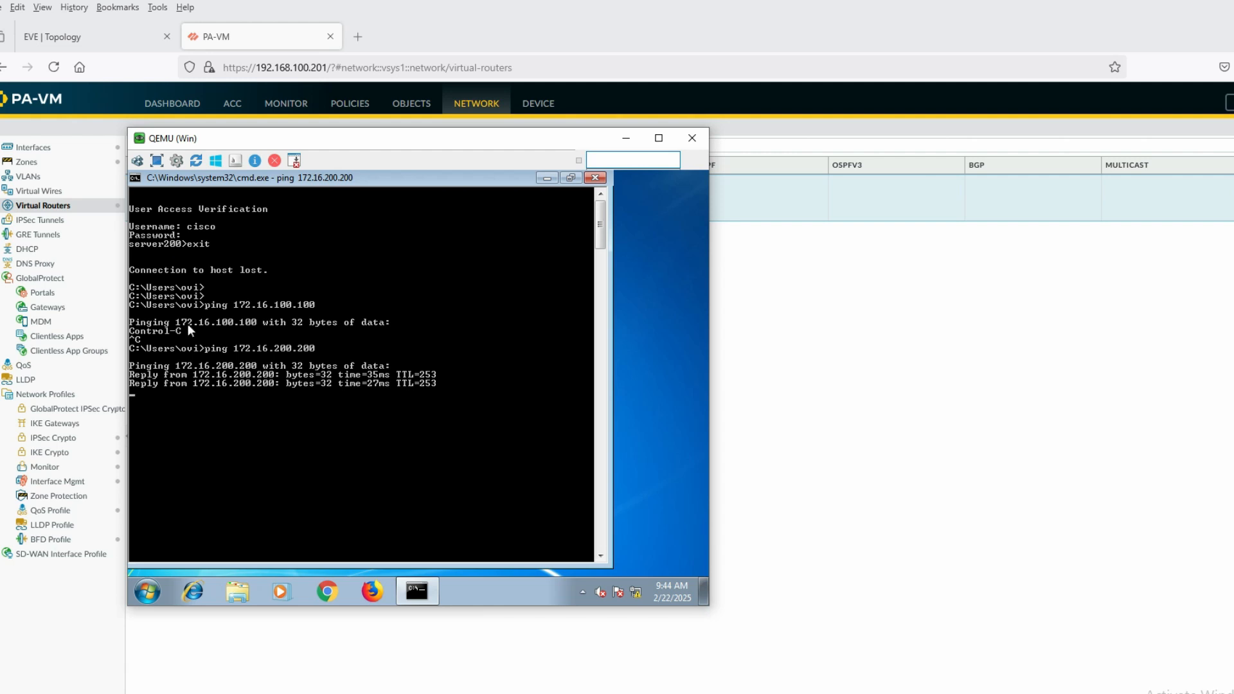
Ping 172.16.100.100 again and stop it when no reply comes
key("ctrl+c")
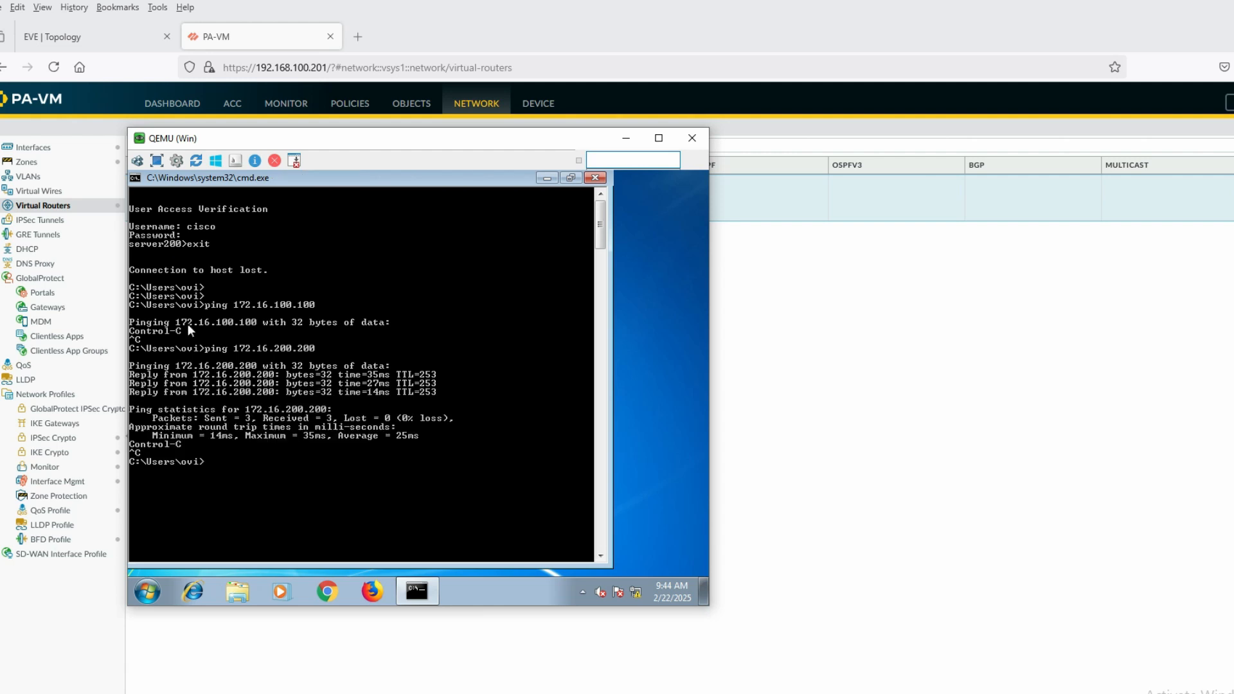
key("Up")
key("Return")
key("ctrl+c")
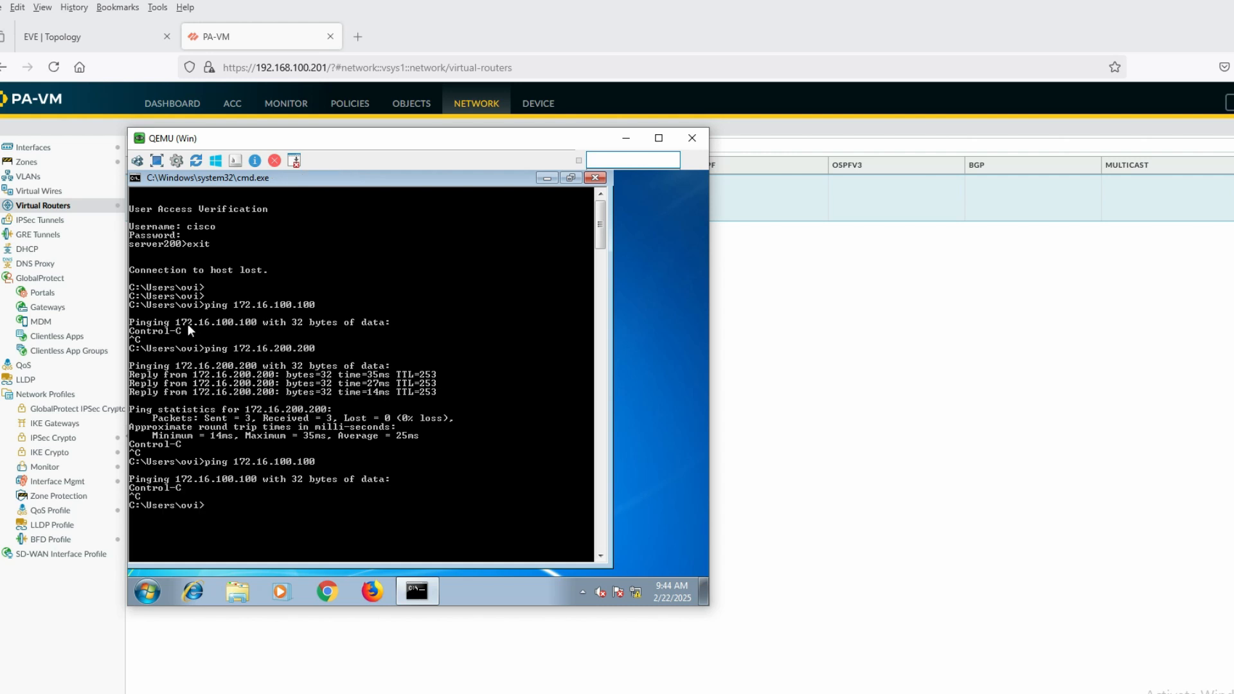
Telnet to 172.16.100.100, log in with the username, then exit the session
key("Up")
key("Up")
key("Return")
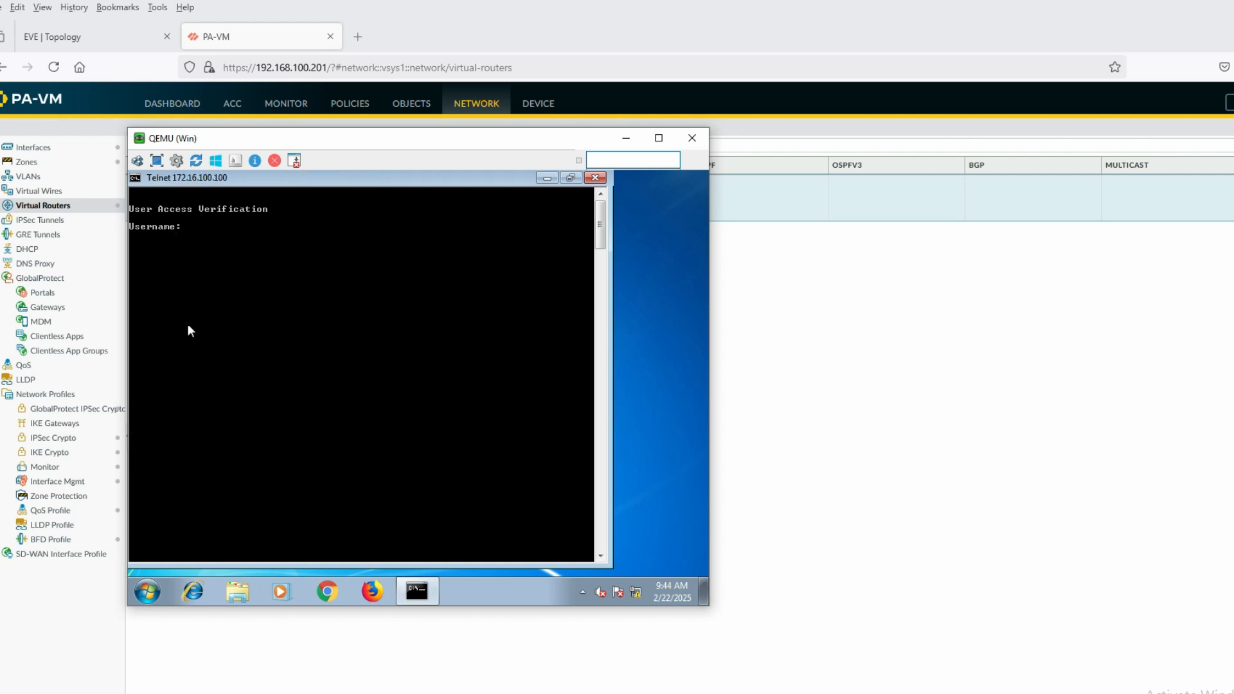
type("cisco")
key("Return")
key("Return")
type("exit")
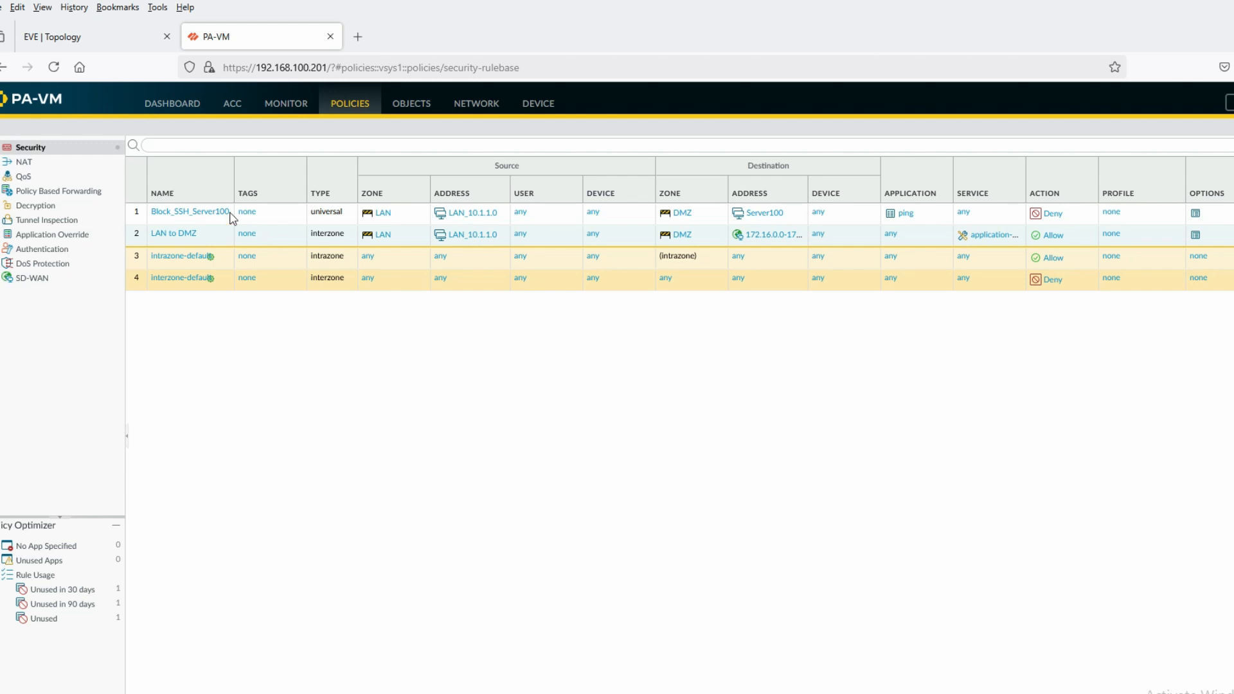
left_click(67, 37)
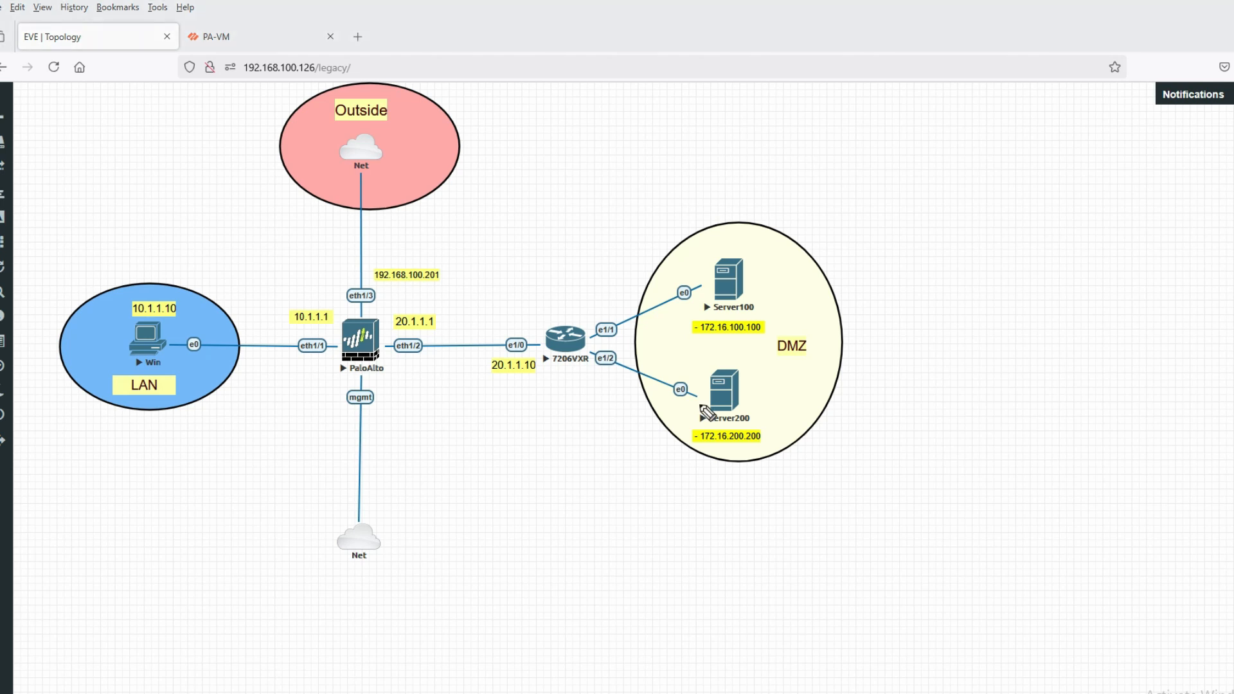
mouse_move(107, 343)
left_mouse_down()
mouse_move(161, 361)
mouse_move(325, 359)
mouse_move(371, 183)
mouse_move(372, 134)
left_mouse_up()
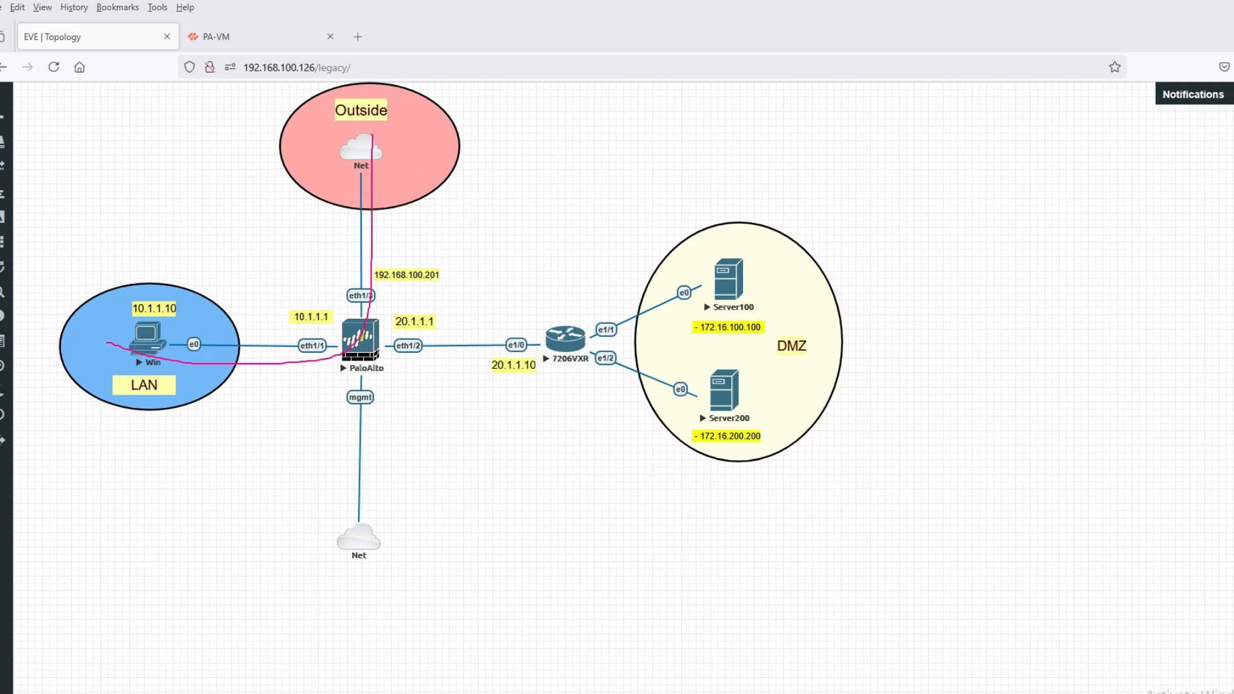
Add security rule 'LAN to Outside' with source zone LAN and source address LAN_10.1.1.0
key("ctrl+Tab")
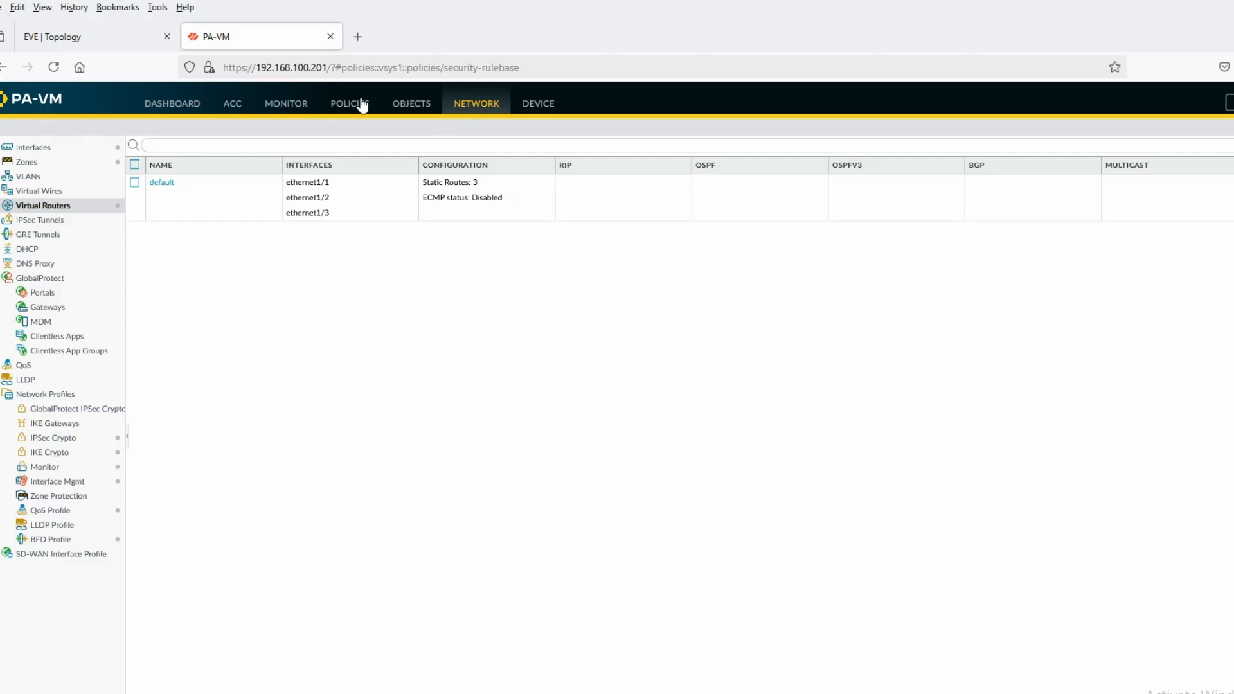
left_click(357, 105)
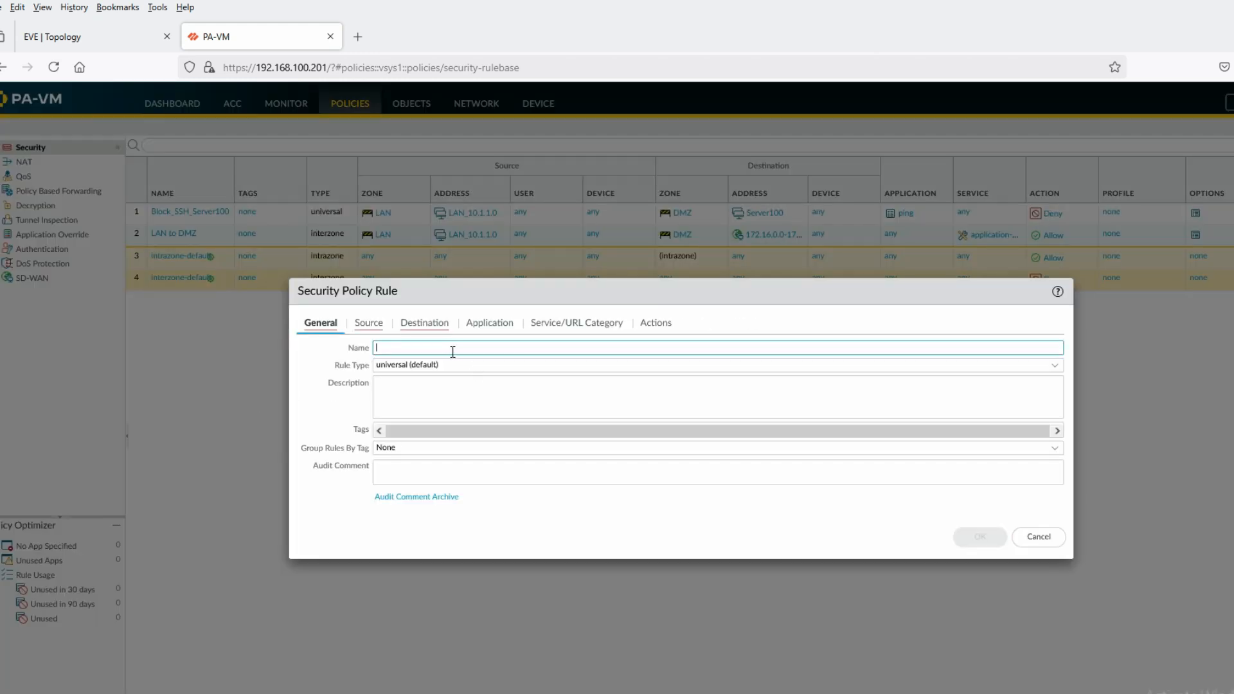
type("LAN")
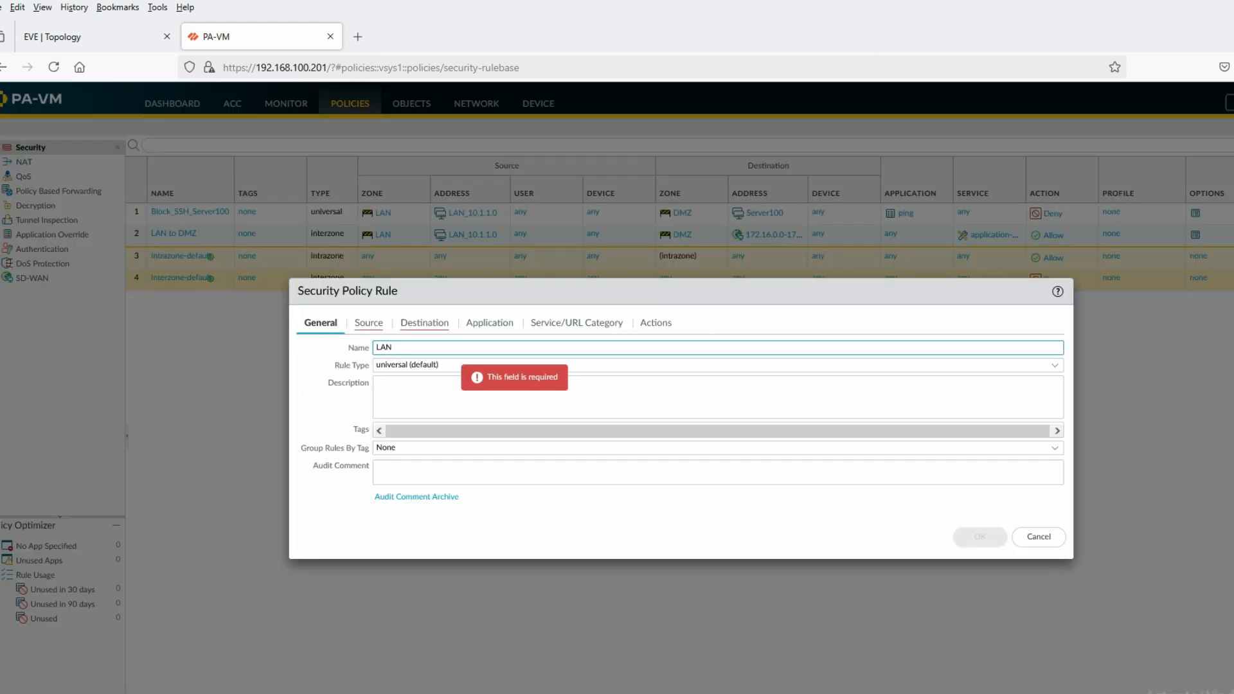
type(" to Outside")
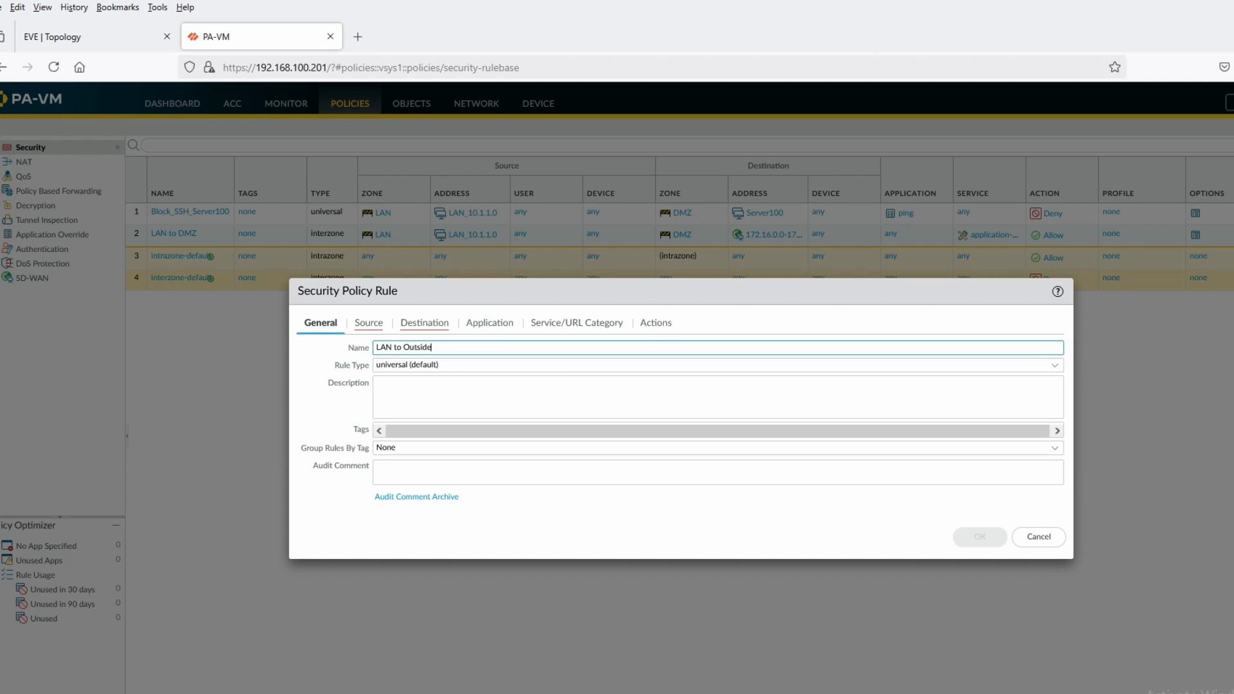
left_click(368, 323)
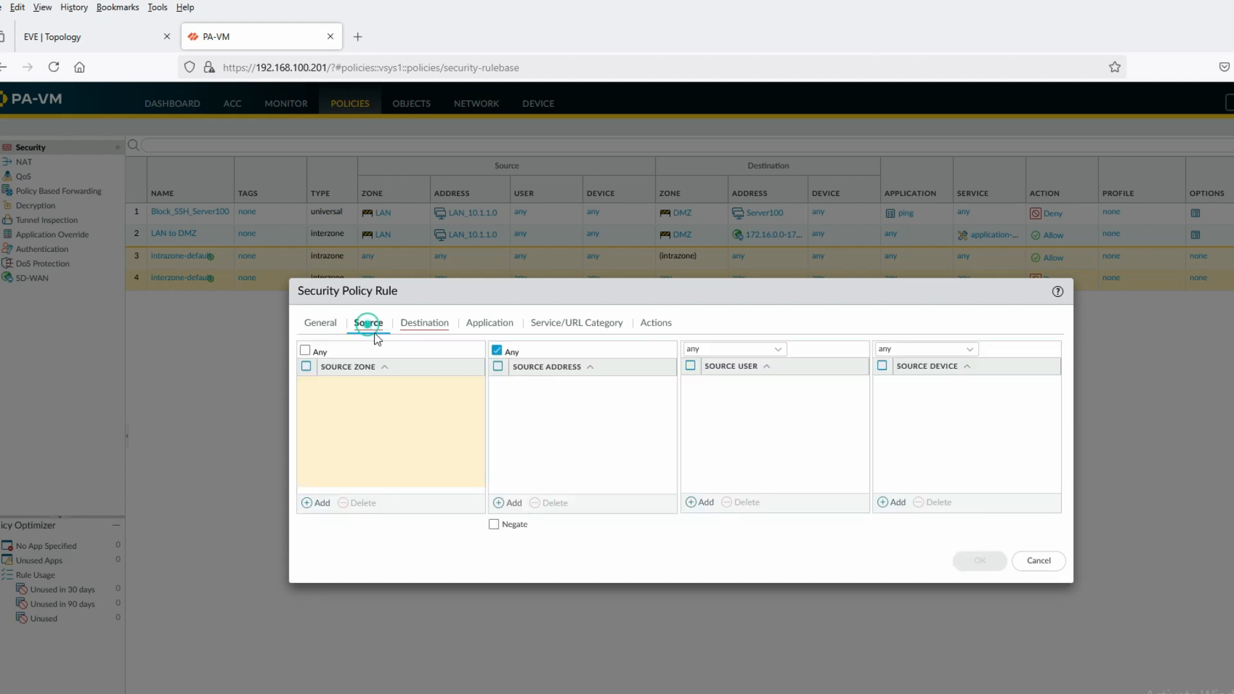
left_click(325, 505)
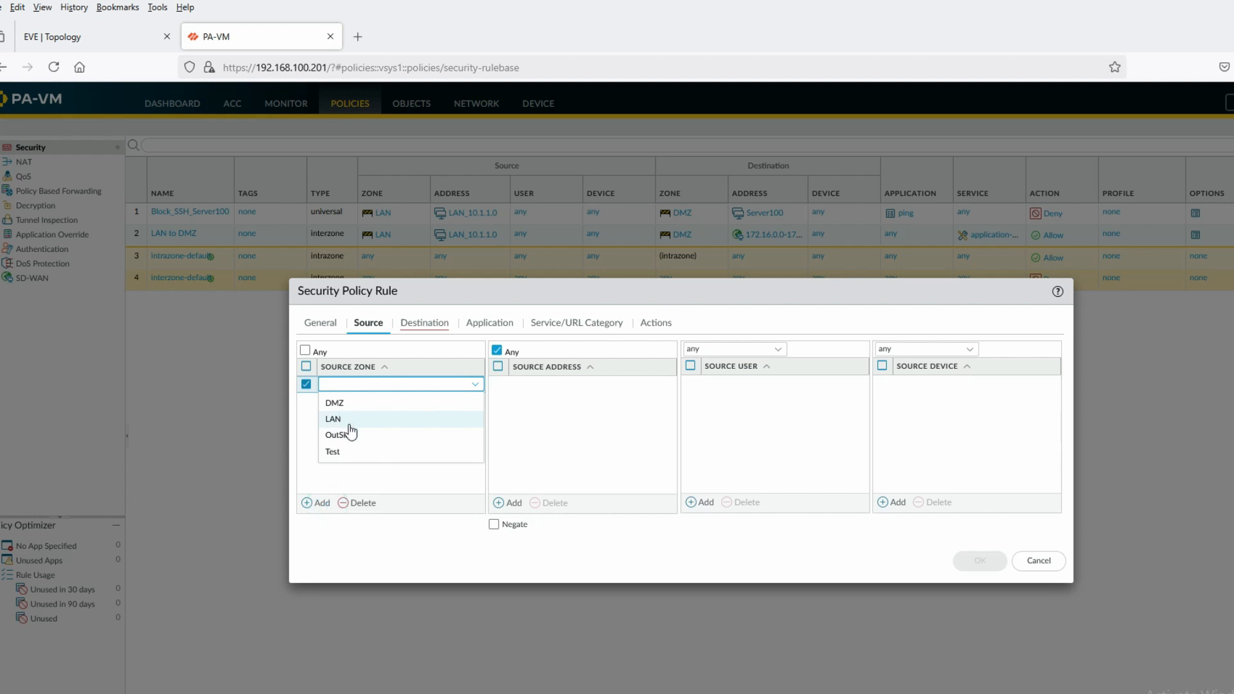
left_click(347, 422)
left_click(509, 503)
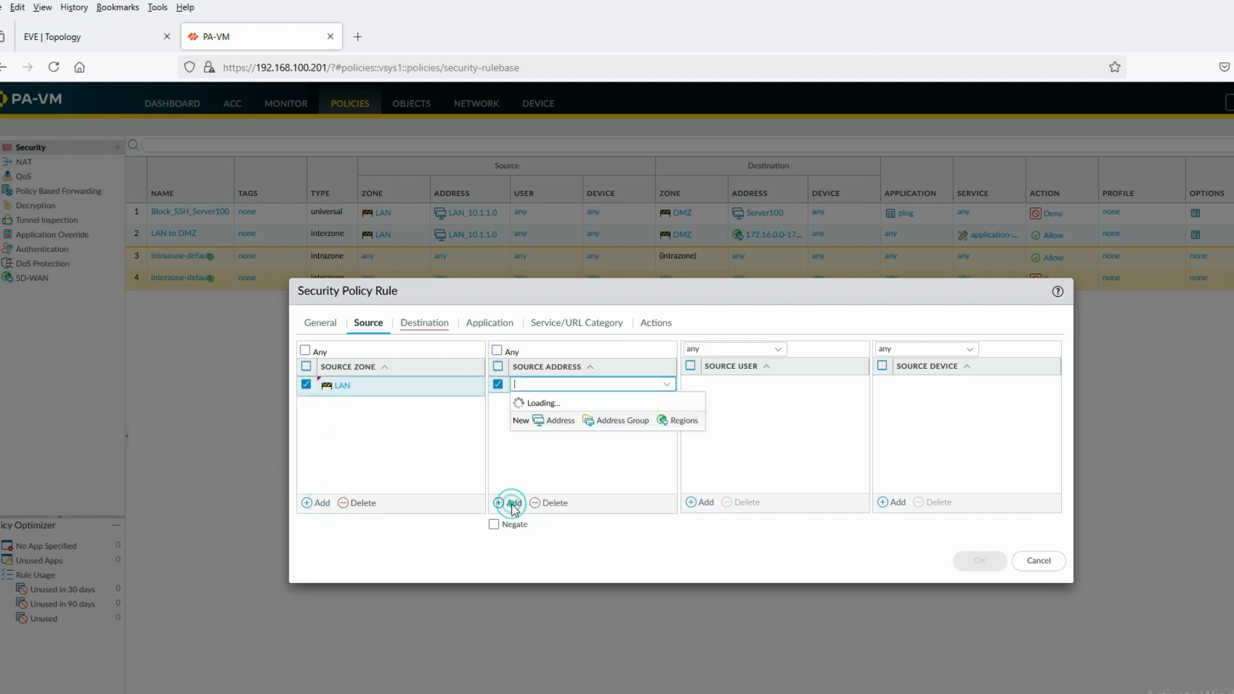
left_click(560, 413)
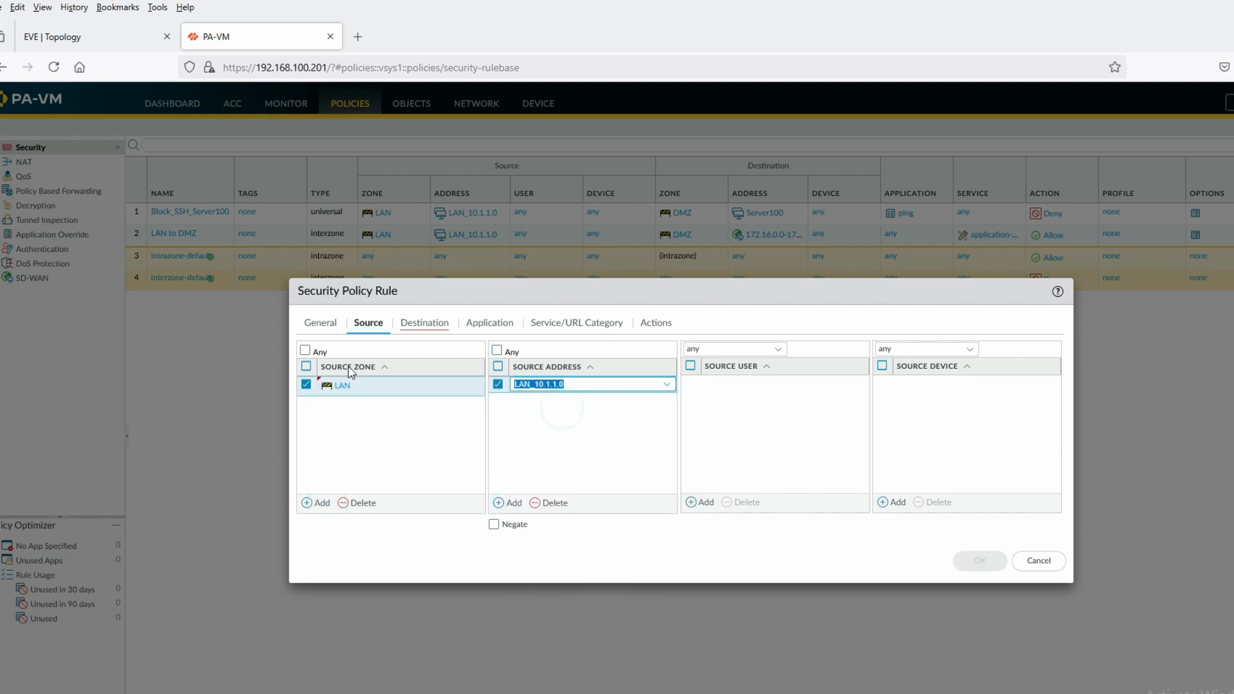
Set the rule's destination zone to OutSide, review the remaining tabs, and save it
left_click(449, 328)
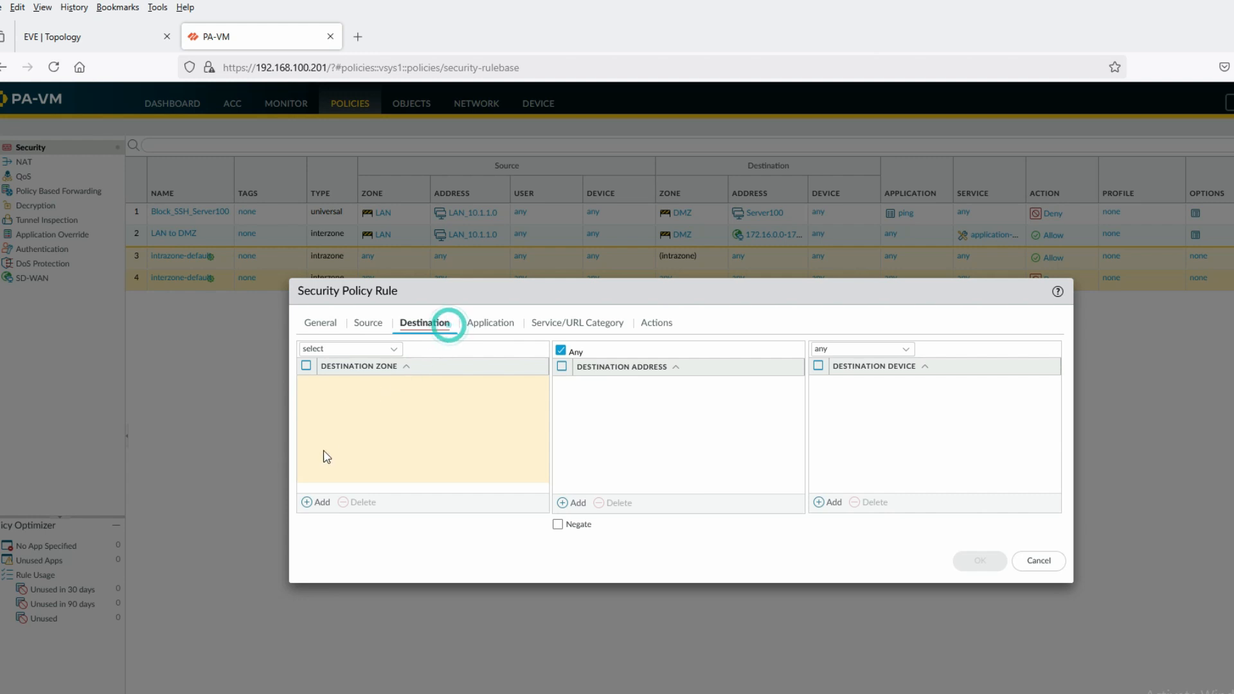
left_click(322, 503)
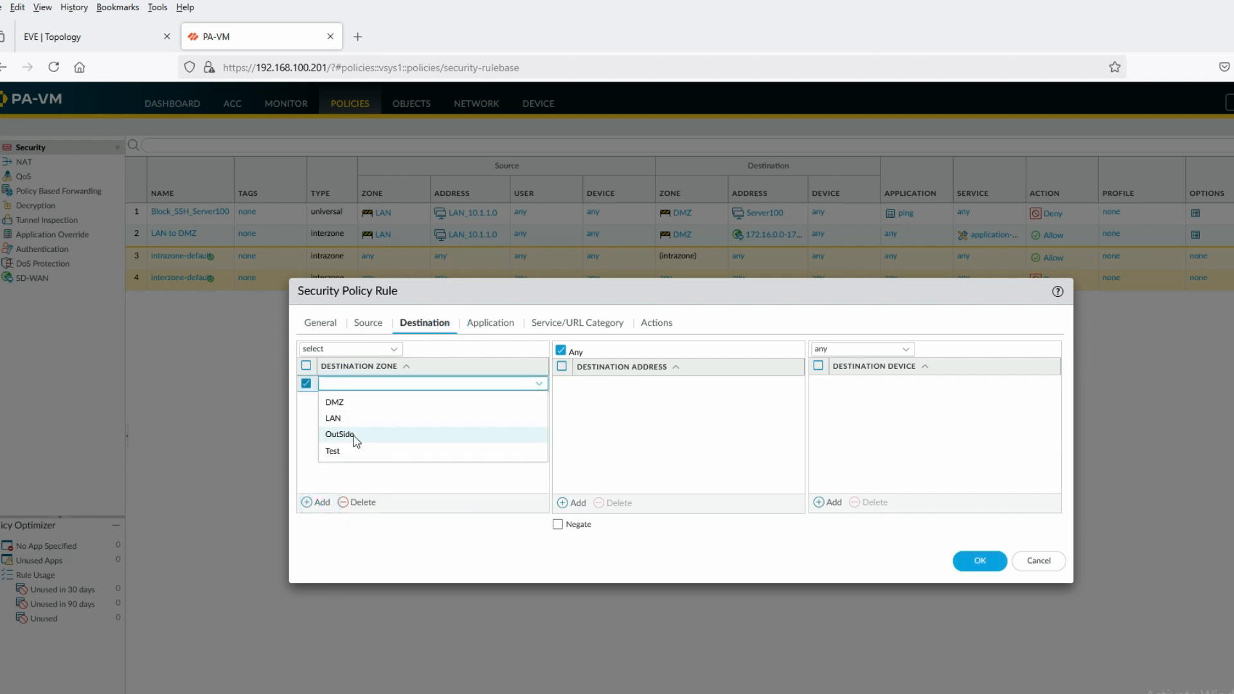
left_click(356, 436)
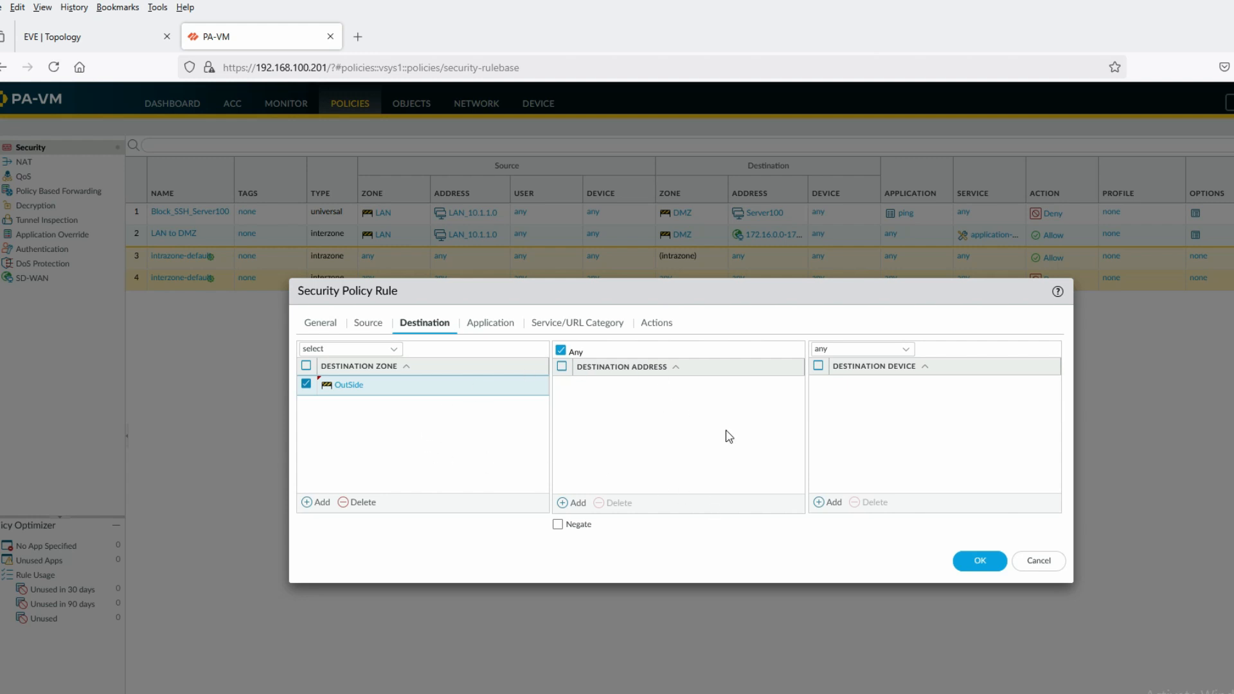
left_click(490, 327)
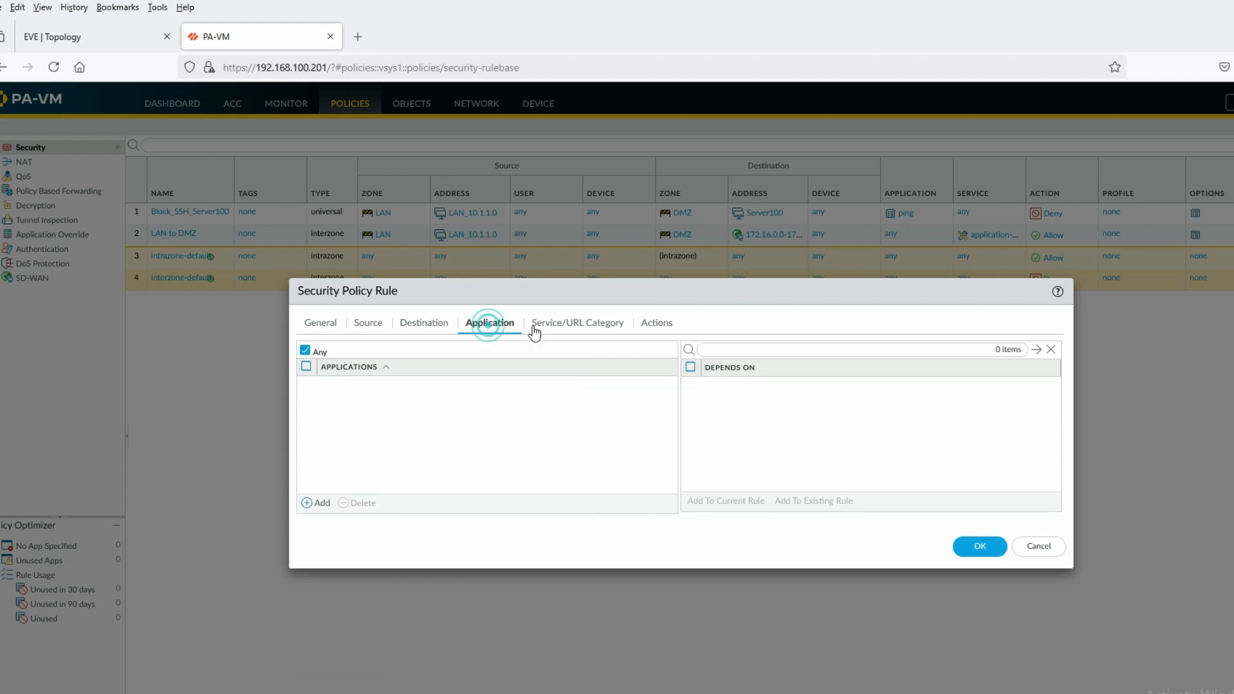
left_click(561, 326)
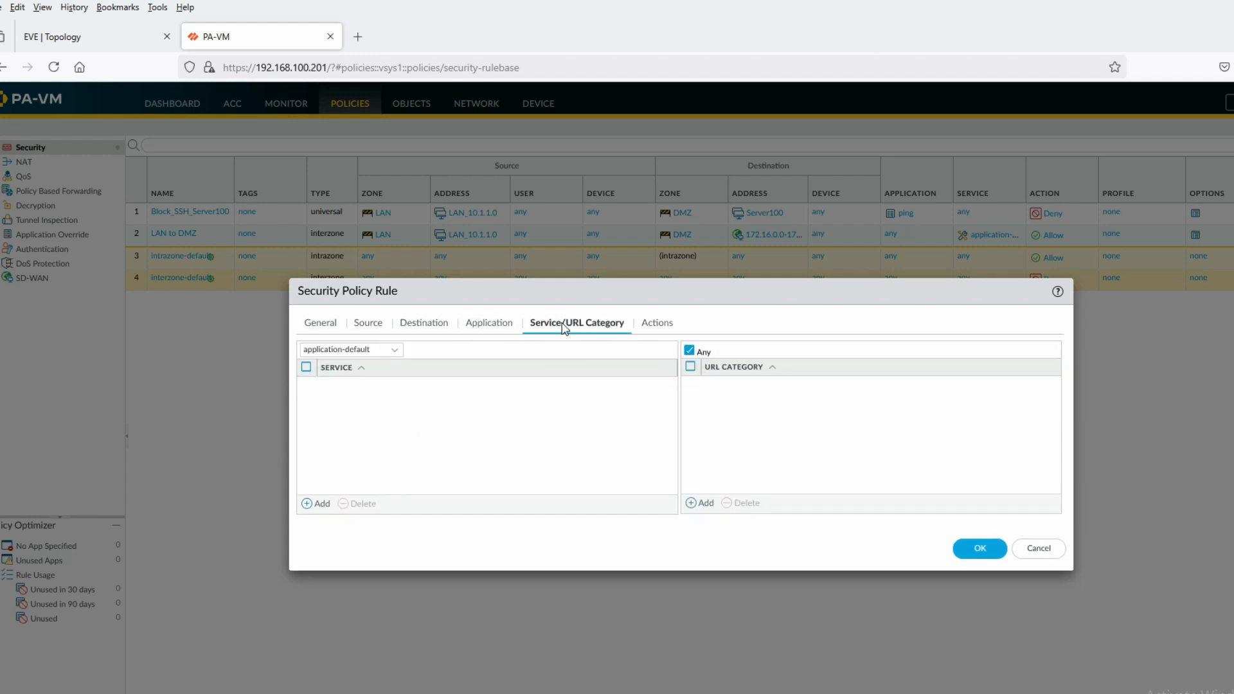
left_click(660, 323)
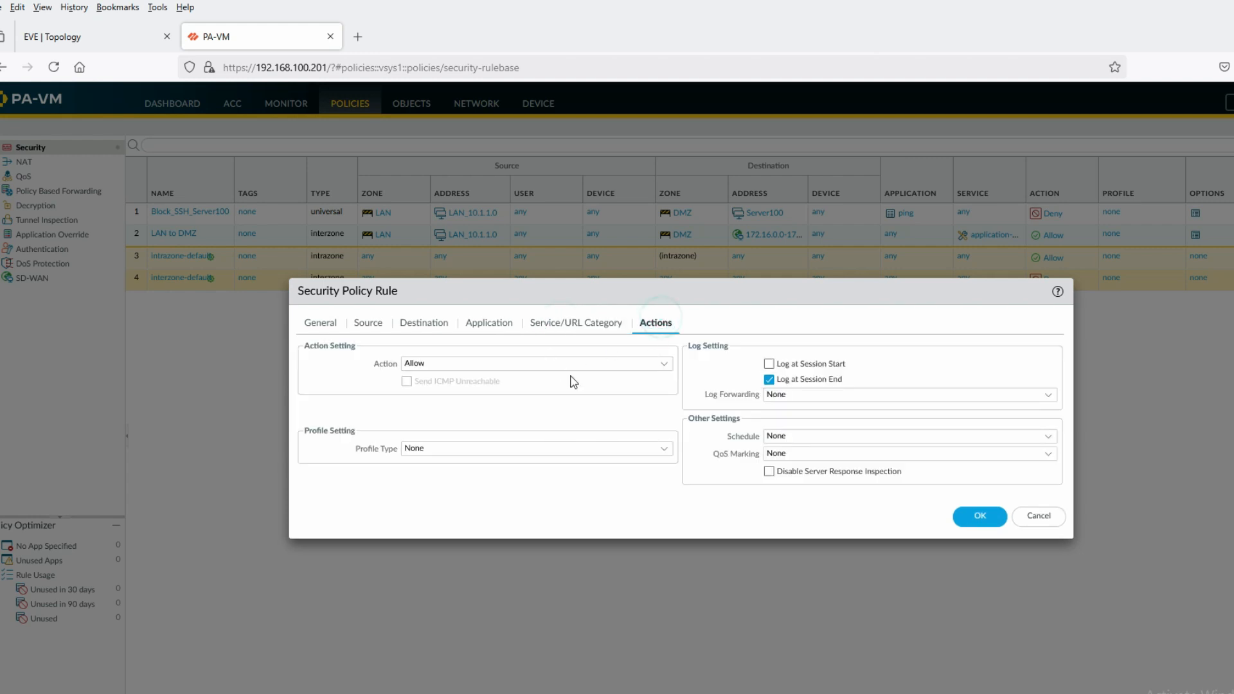
left_click(979, 516)
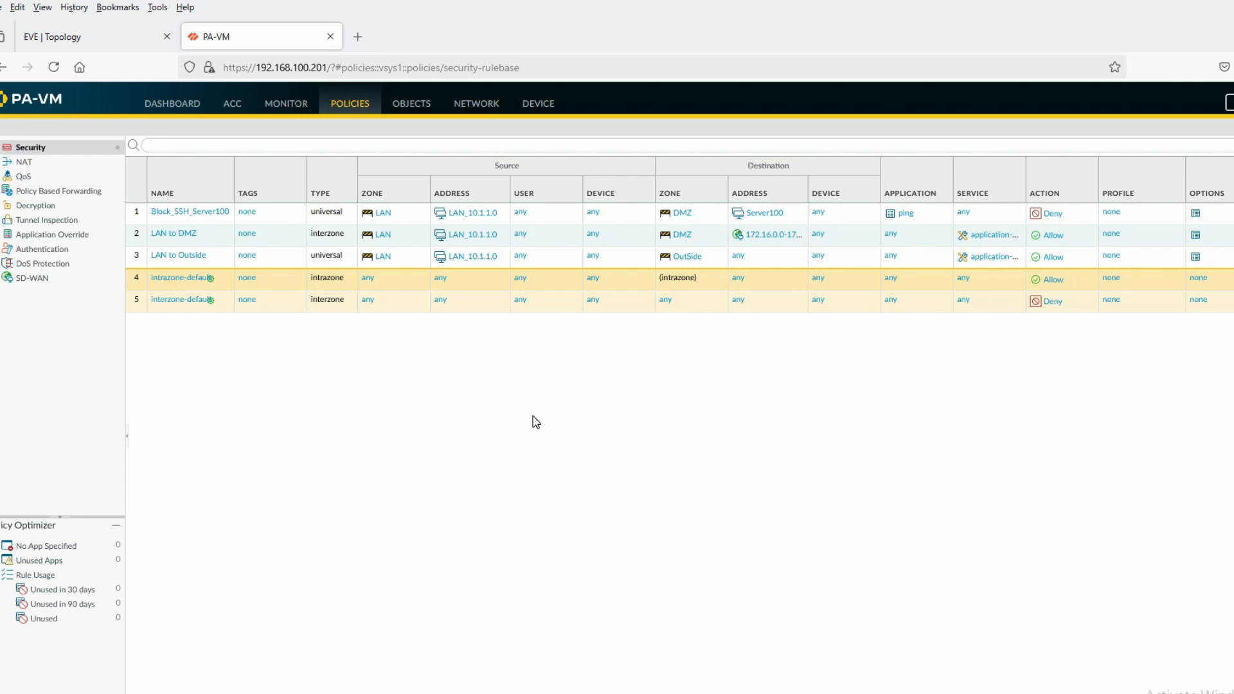
Check the lab topology diagram, then return to the firewall's NAT rules
left_click(84, 38)
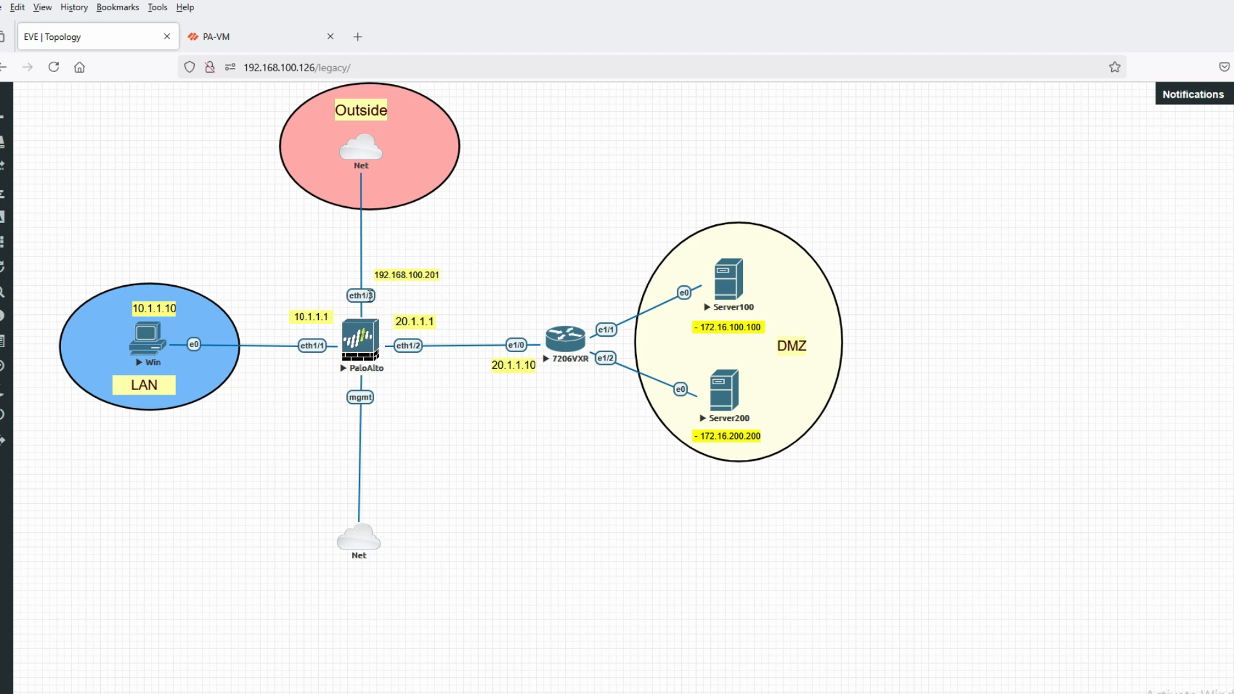
left_click(270, 40)
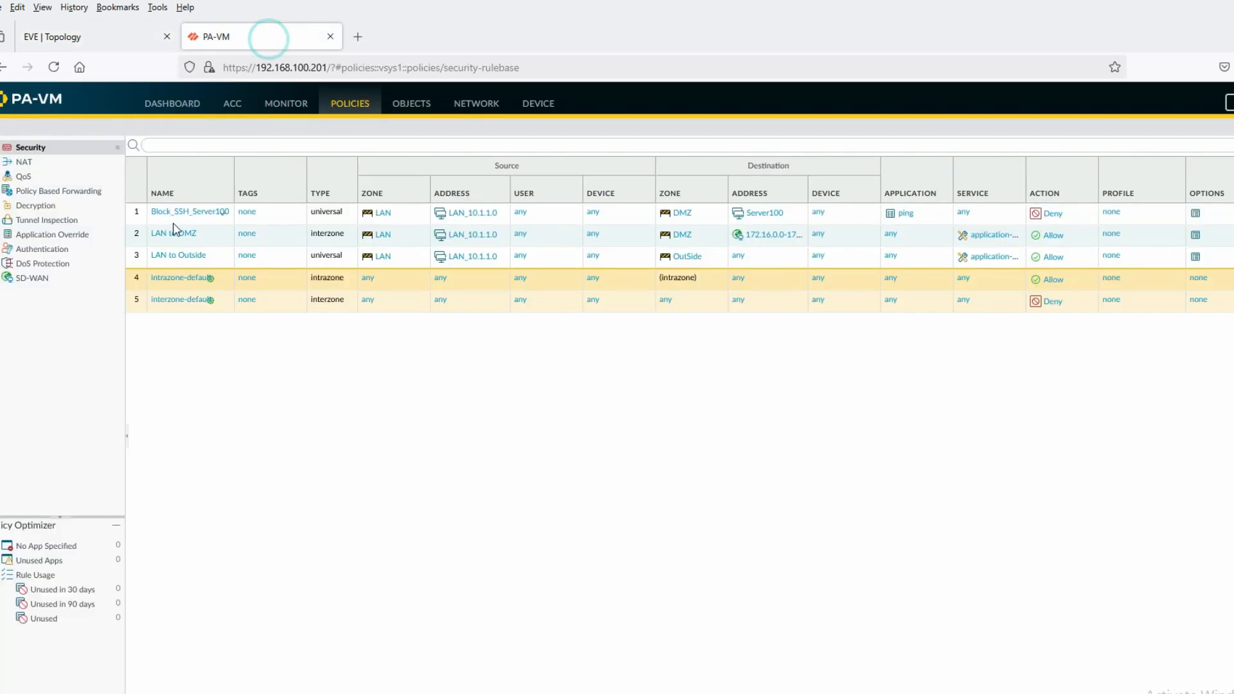
left_click(23, 163)
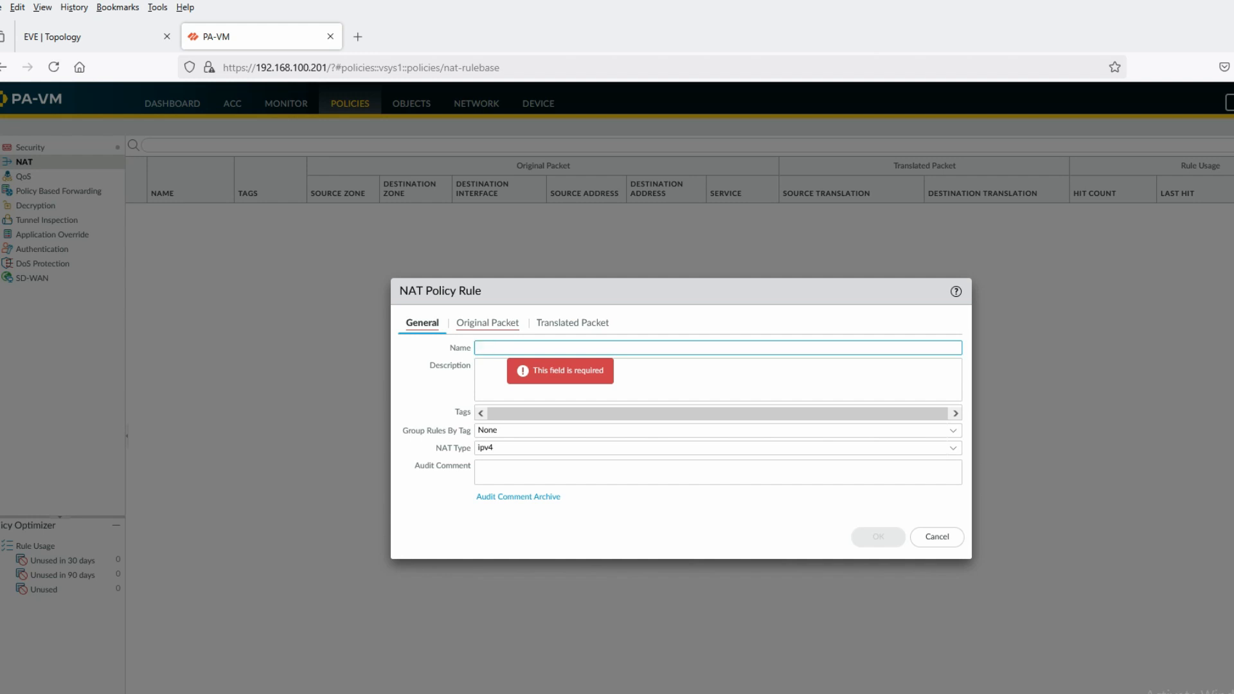
Name the NAT rule 'LANto OUT' with destination zone OutSide and interface ethernet1/3
type("LANto OUT")
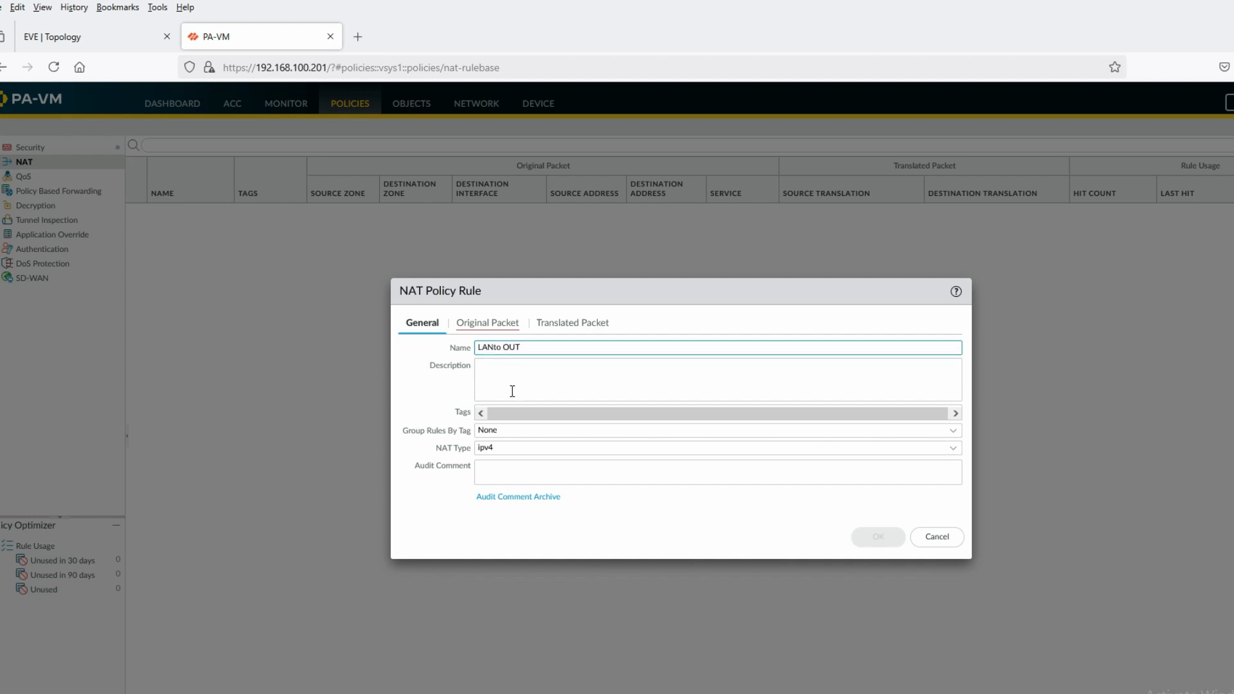
left_click(487, 323)
left_click(668, 364)
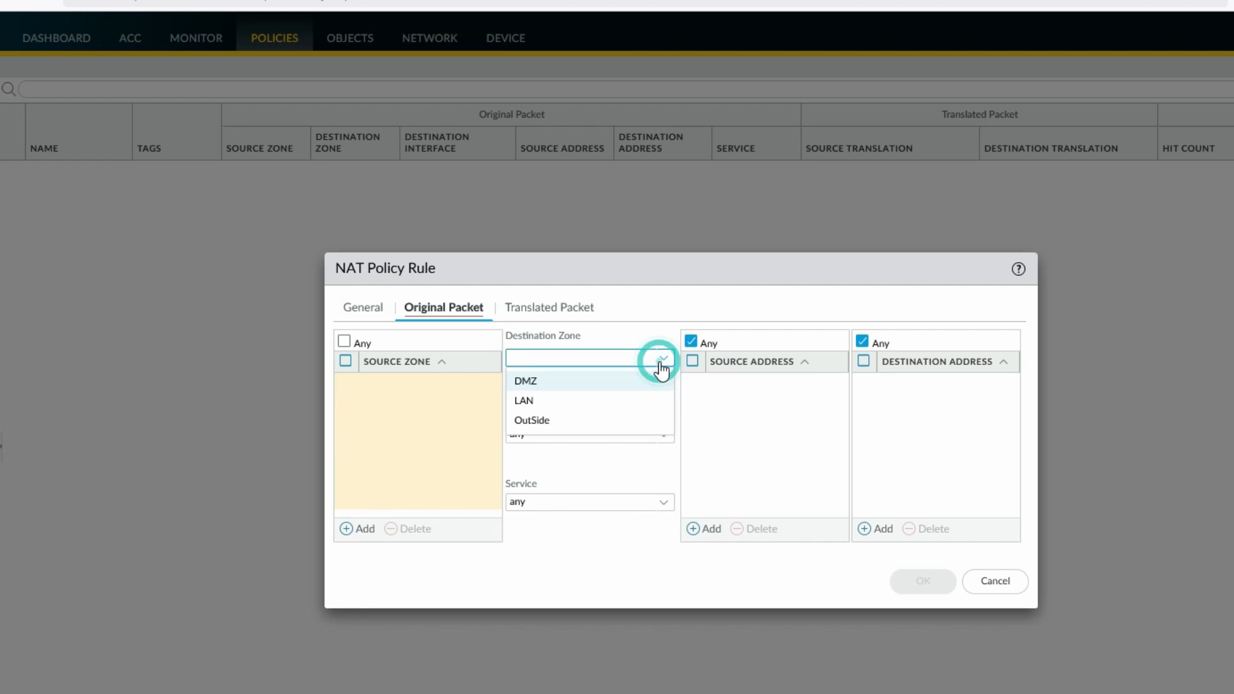
left_click(613, 398)
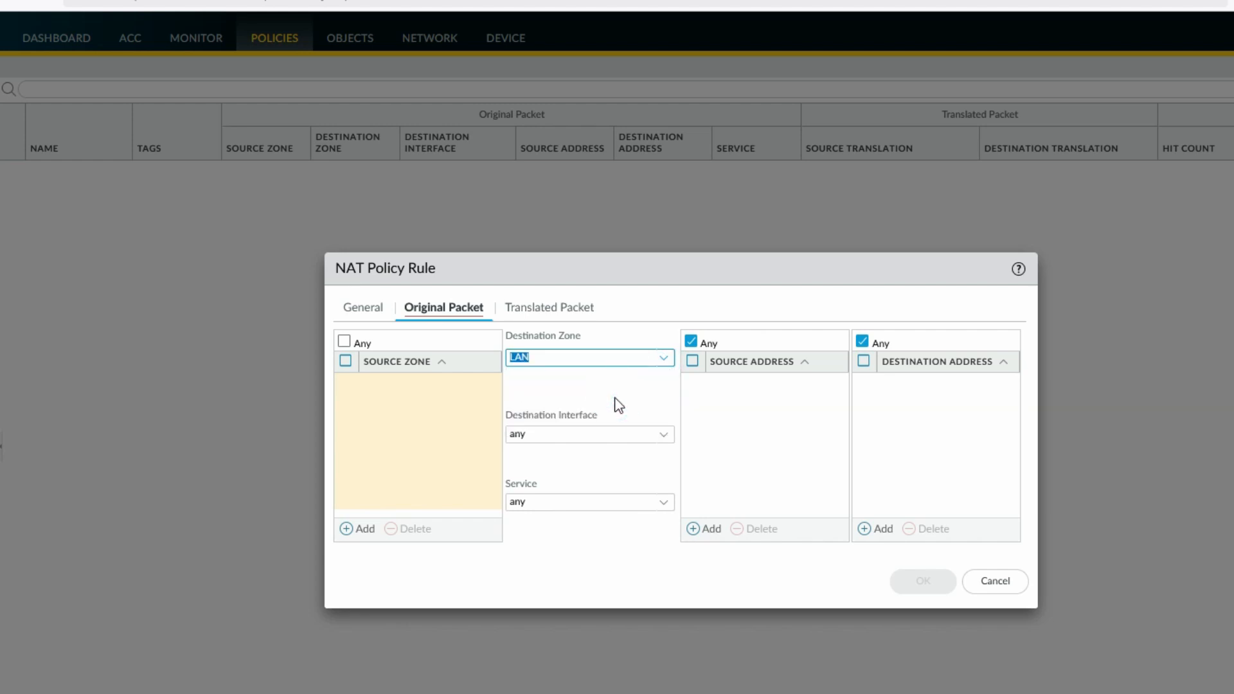
left_click(661, 437)
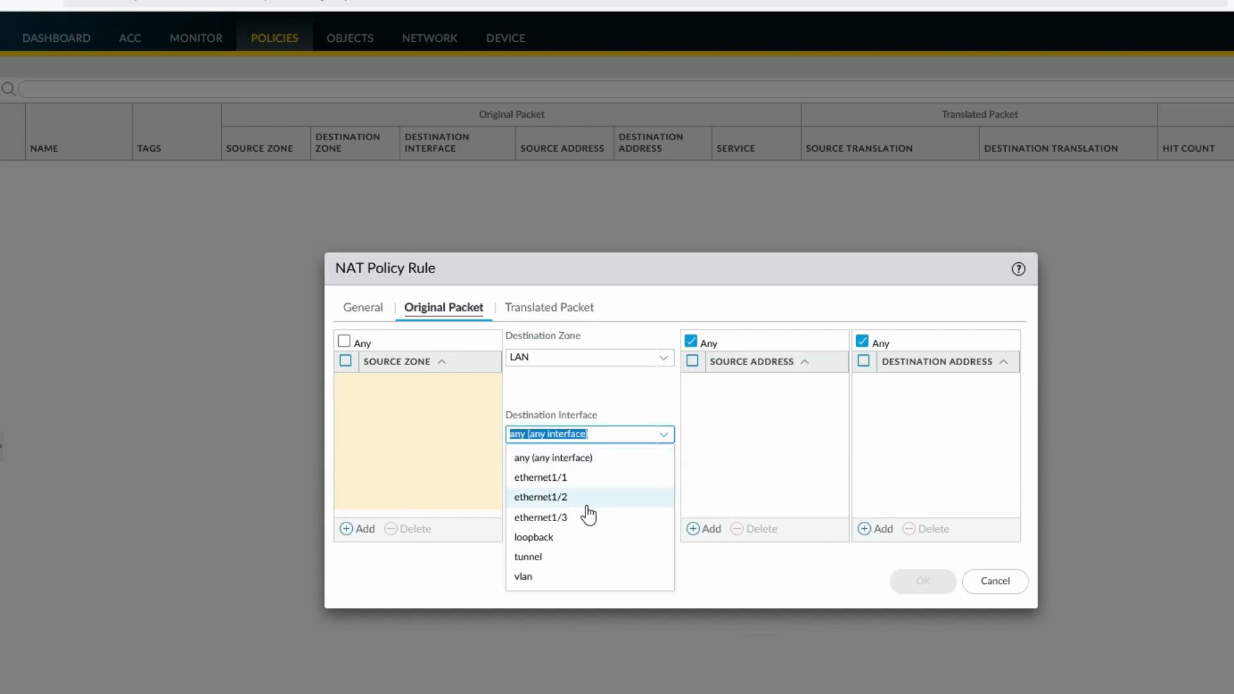
left_click(587, 514)
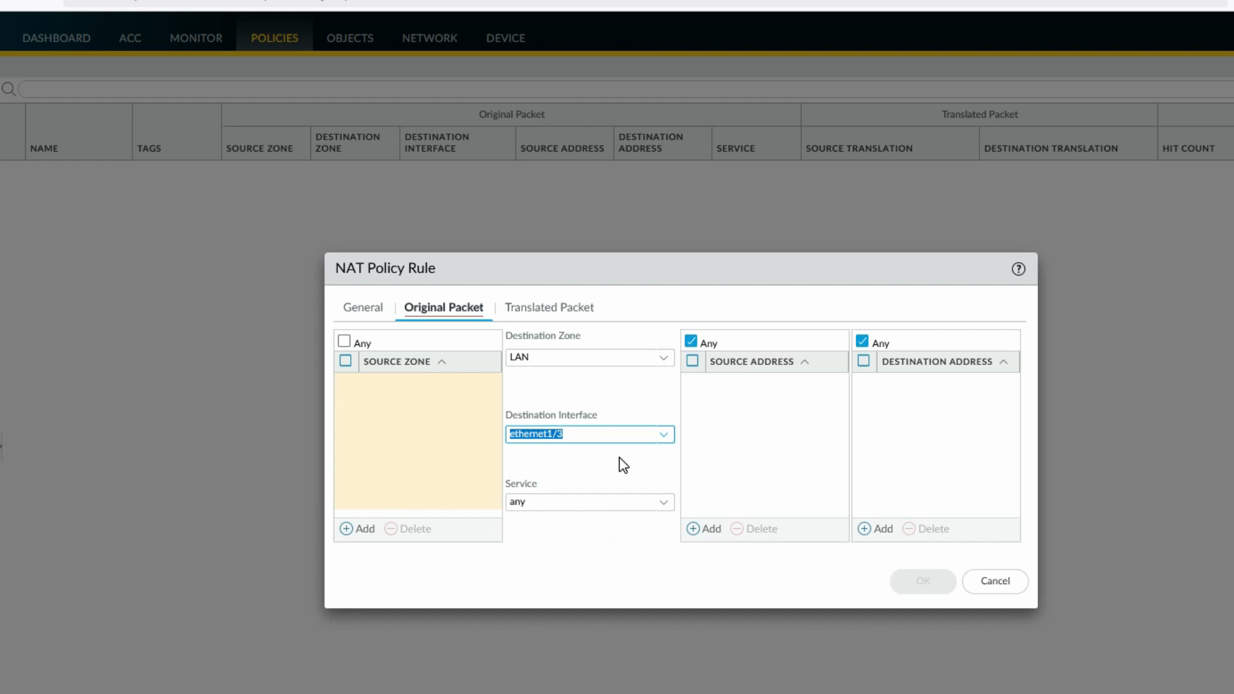
left_click(660, 358)
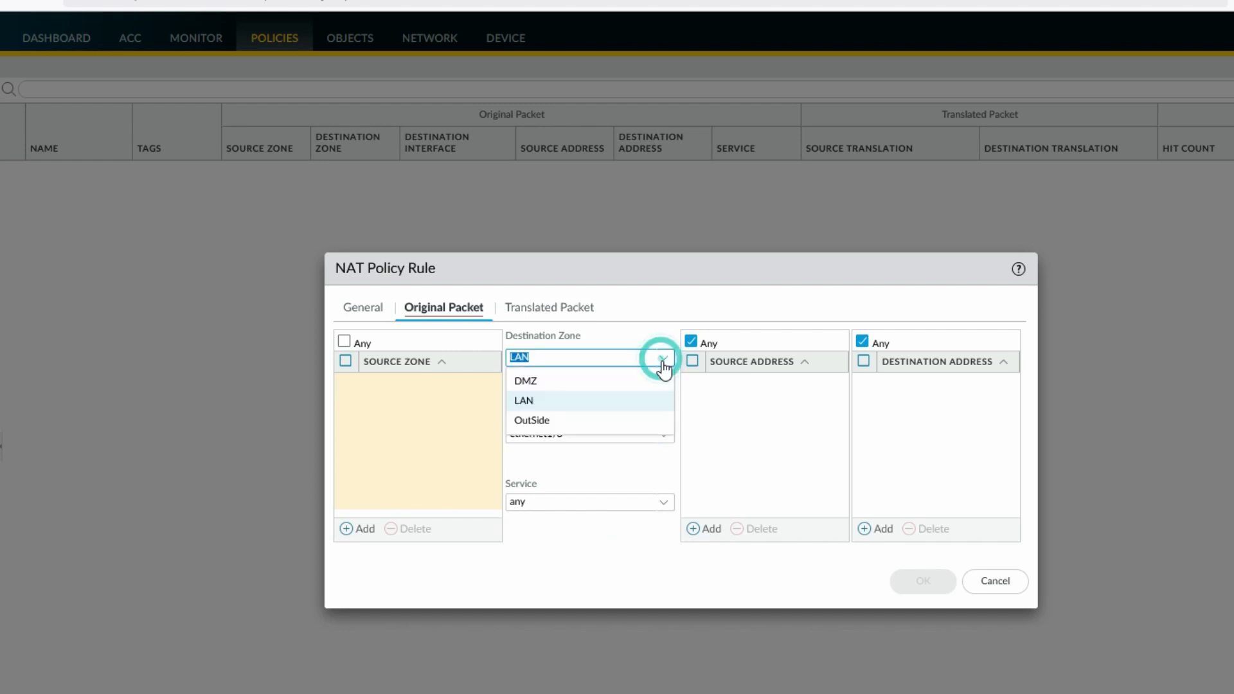
left_click(577, 414)
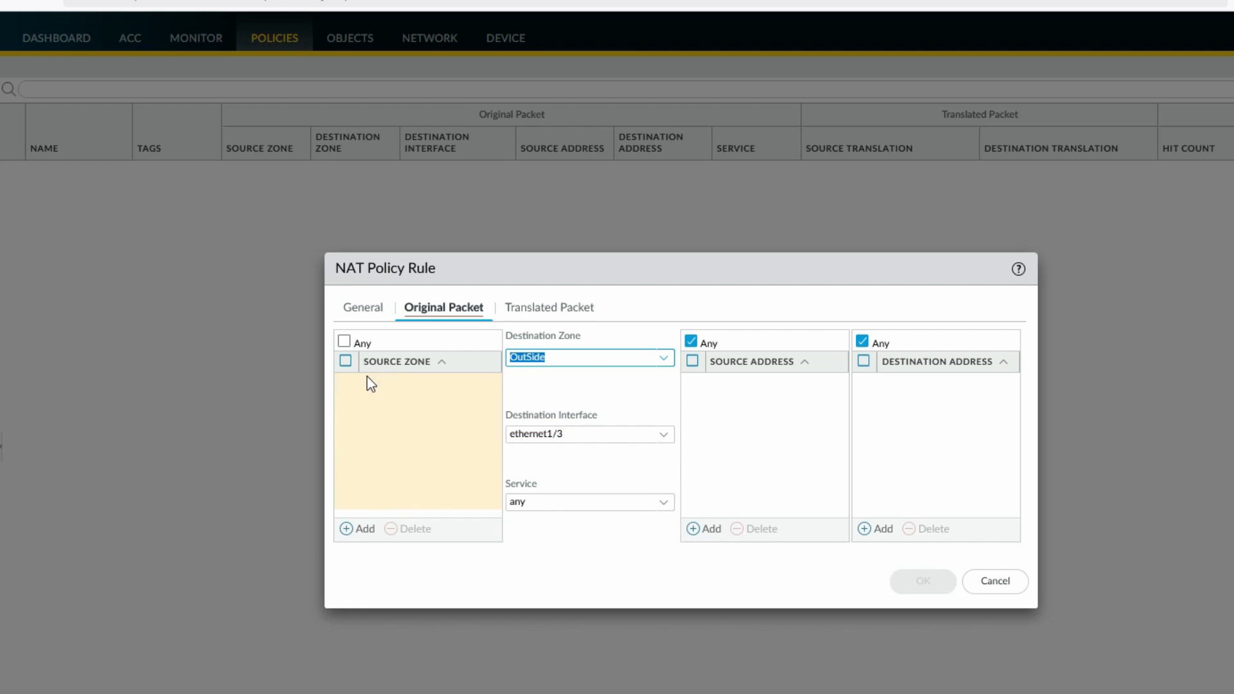
Add source zone LAN and source address LAN_10.1.1.0 to the original packet
left_click(363, 528)
left_click(389, 427)
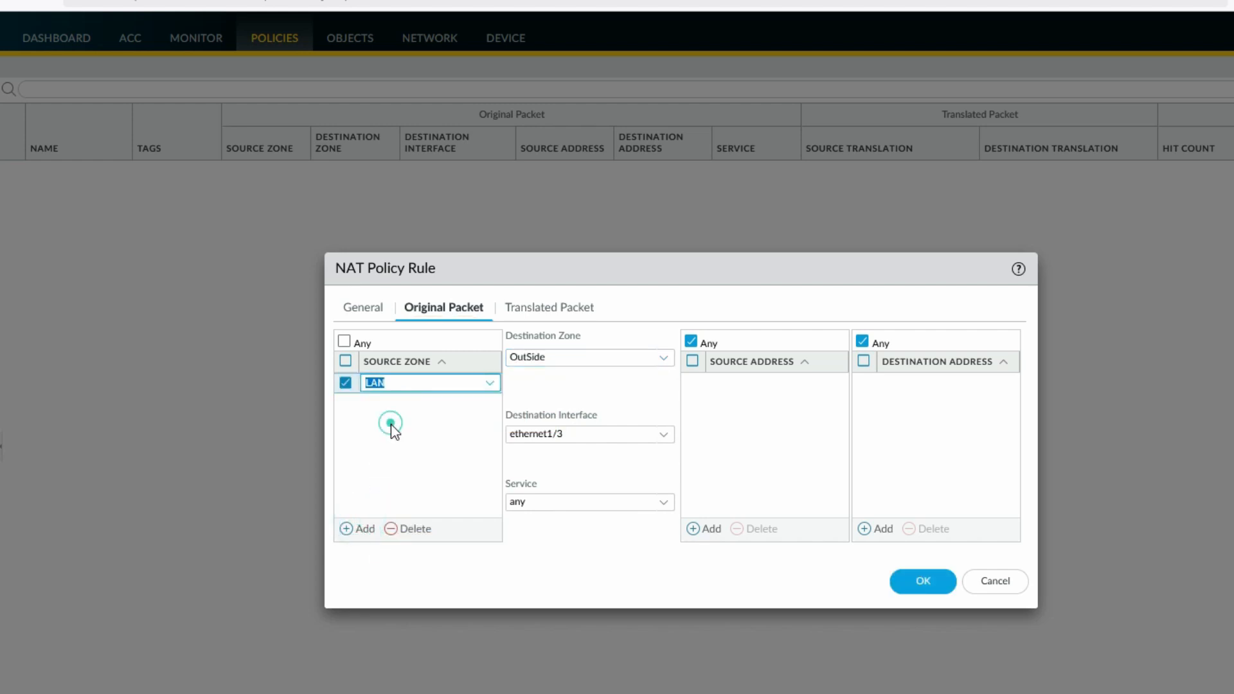
left_click(402, 457)
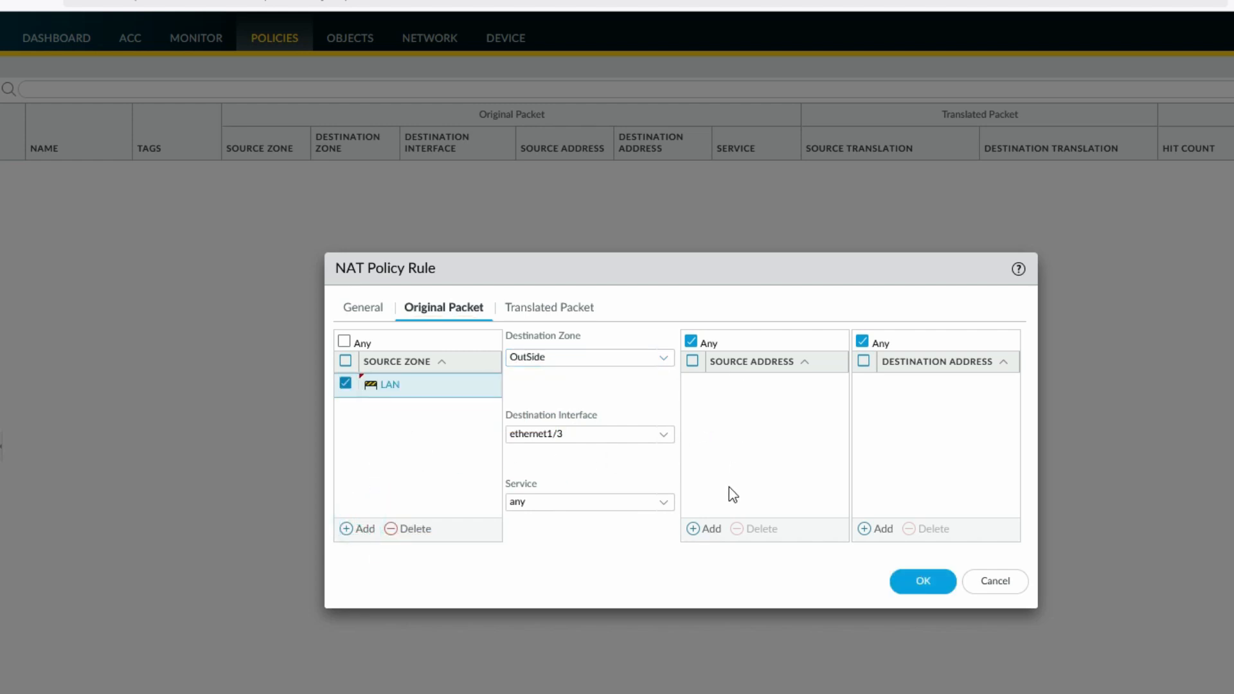
left_click(711, 528)
left_click(757, 418)
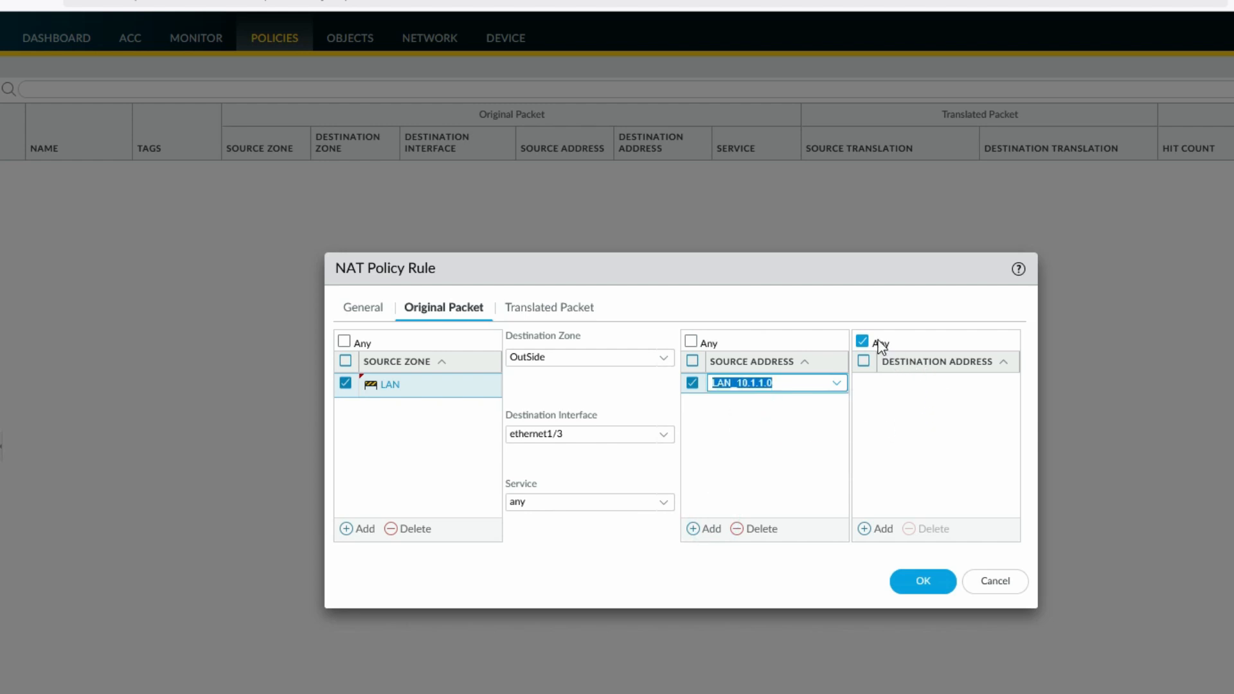
Translate sources to Dynamic IP And Port using ethernet1/3's 192.168.100.100/24, and save the rule
left_click(550, 312)
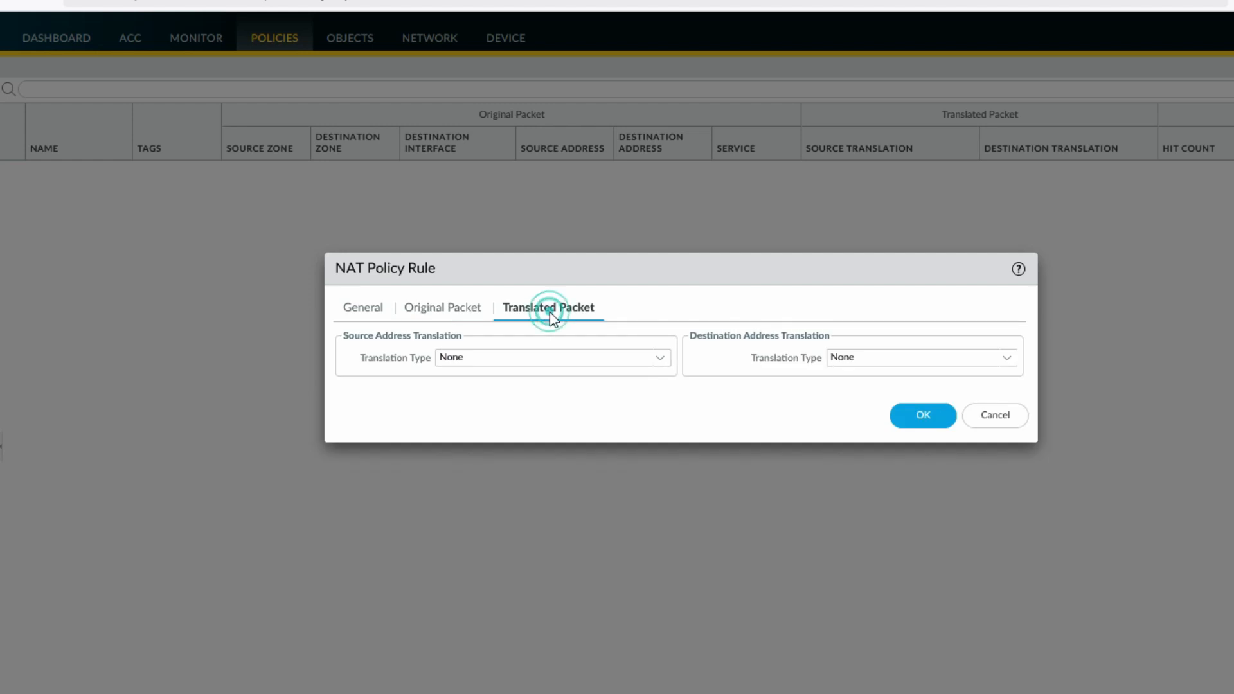
left_click(547, 356)
left_click(546, 354)
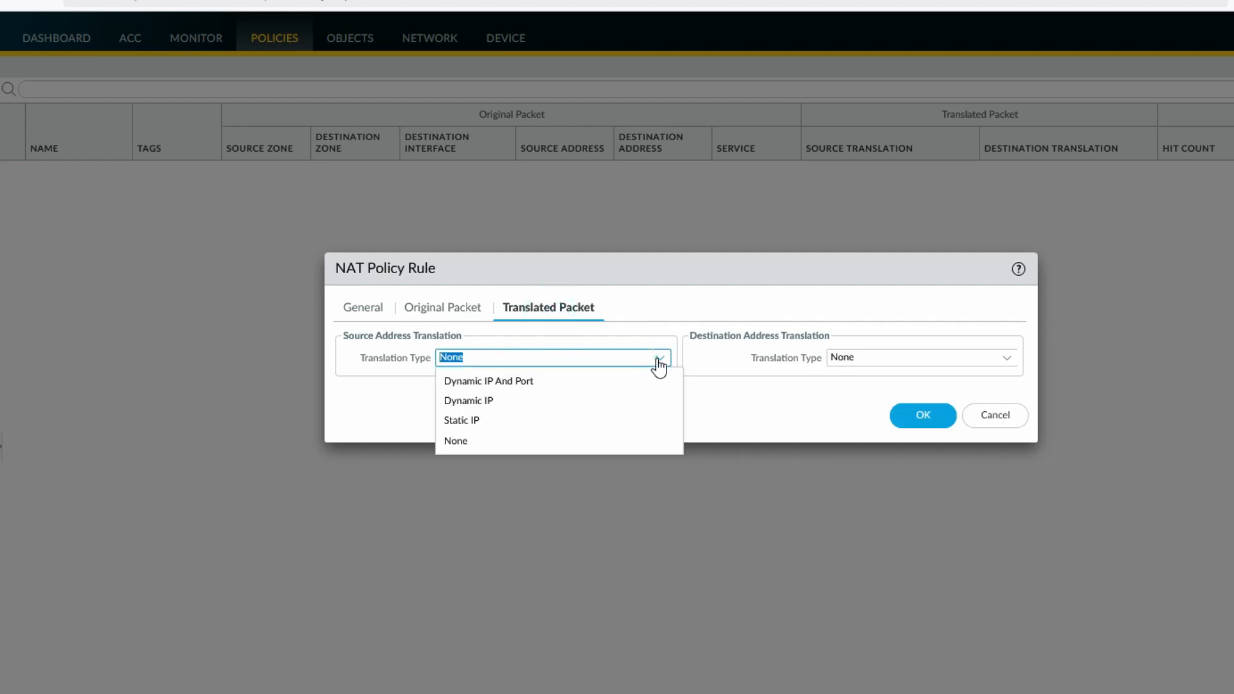
left_click(655, 358)
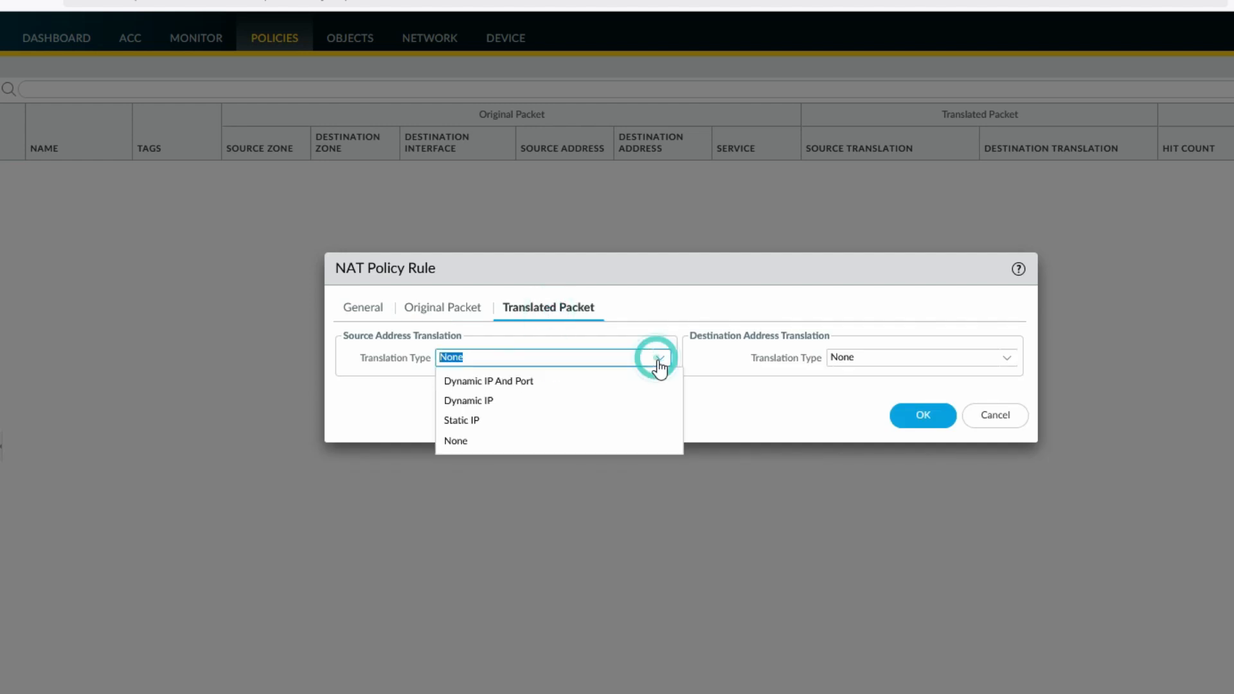
left_click(578, 386)
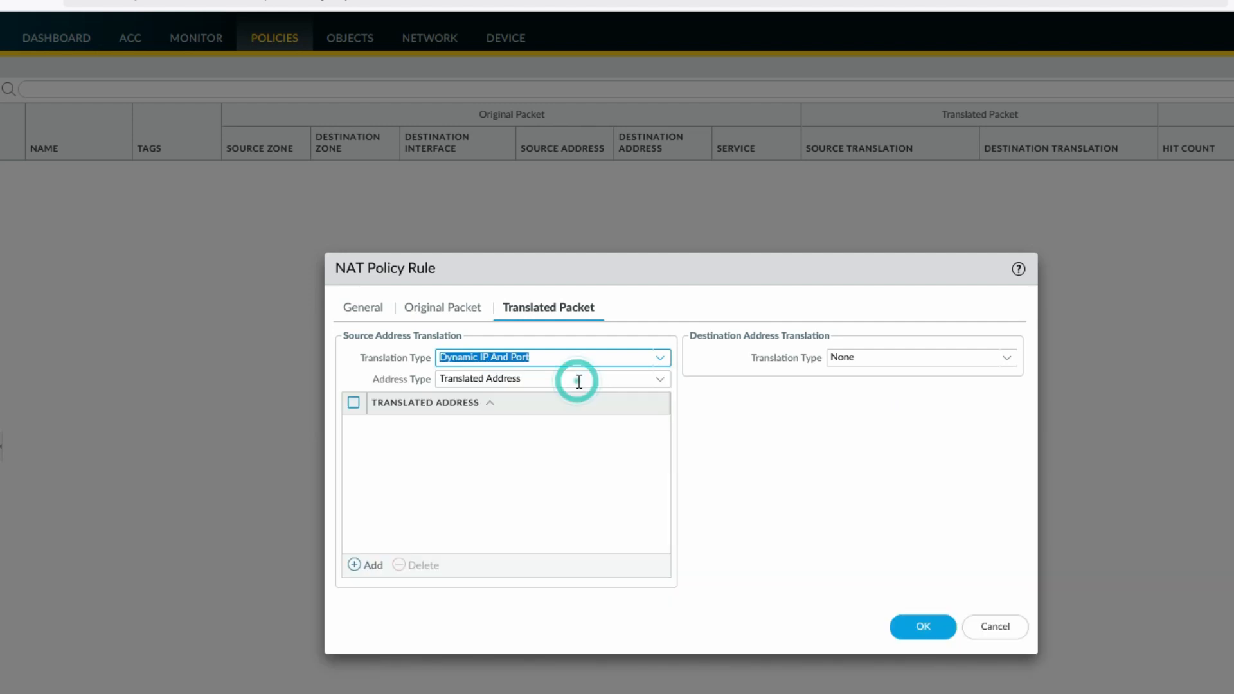
left_click(492, 460)
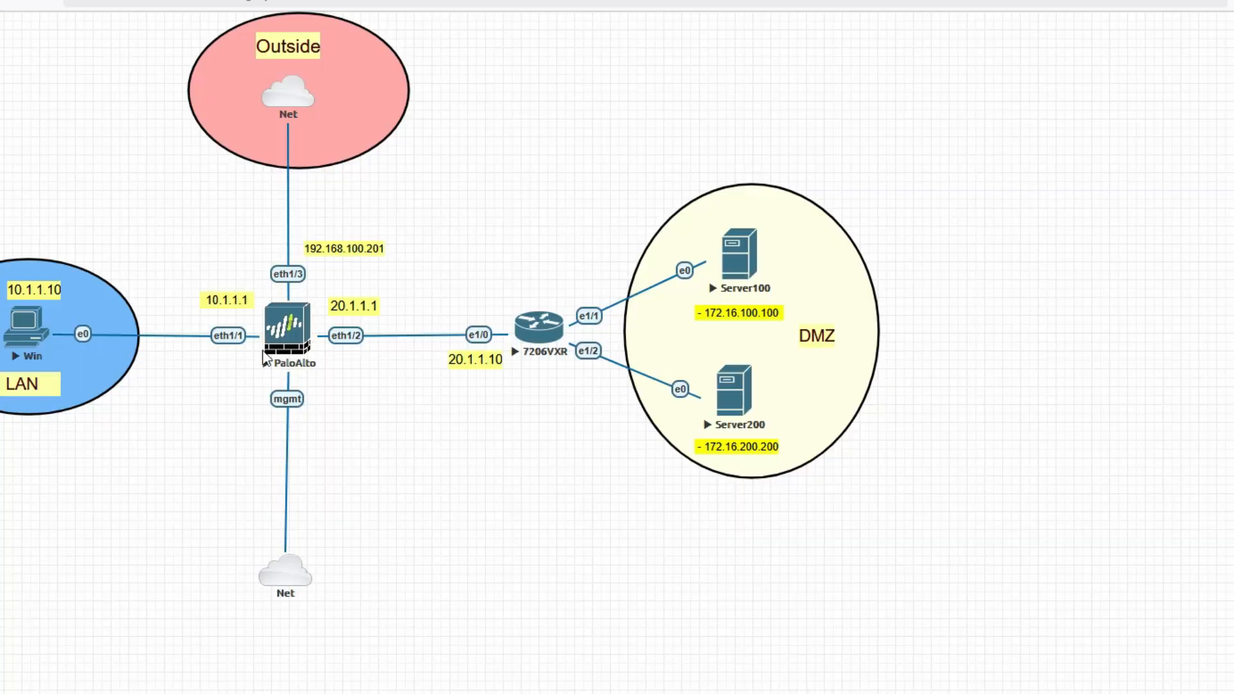
left_click(923, 468)
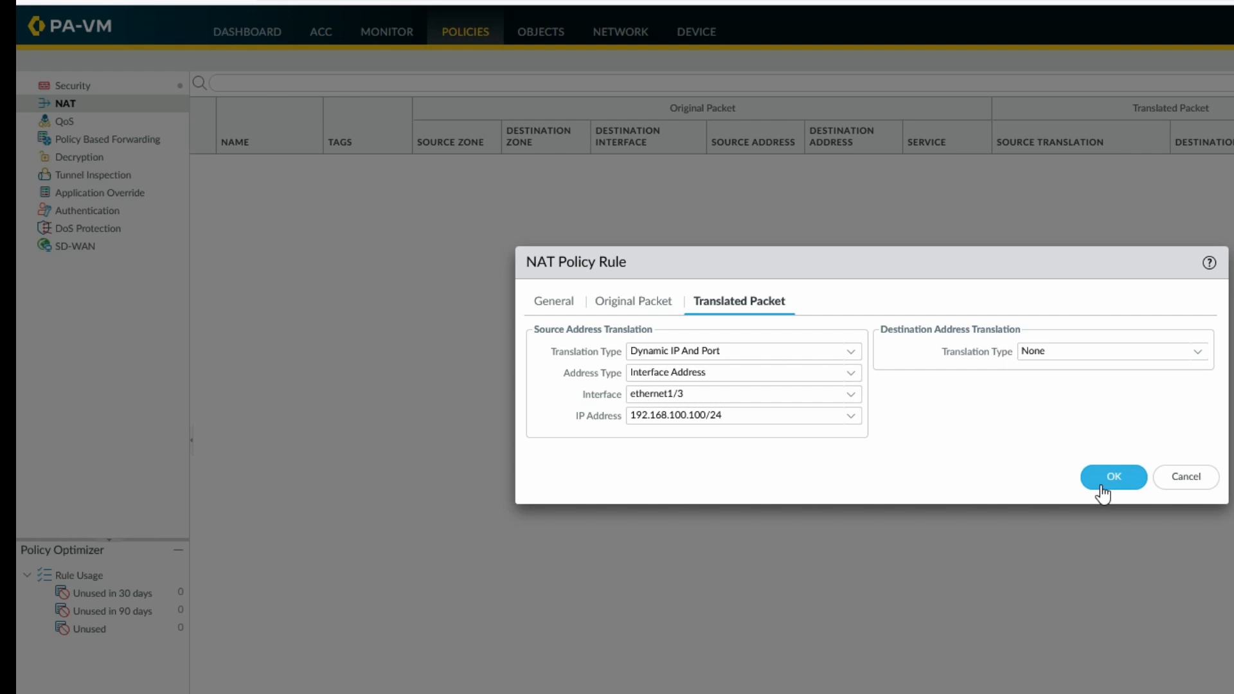
left_click(1102, 492)
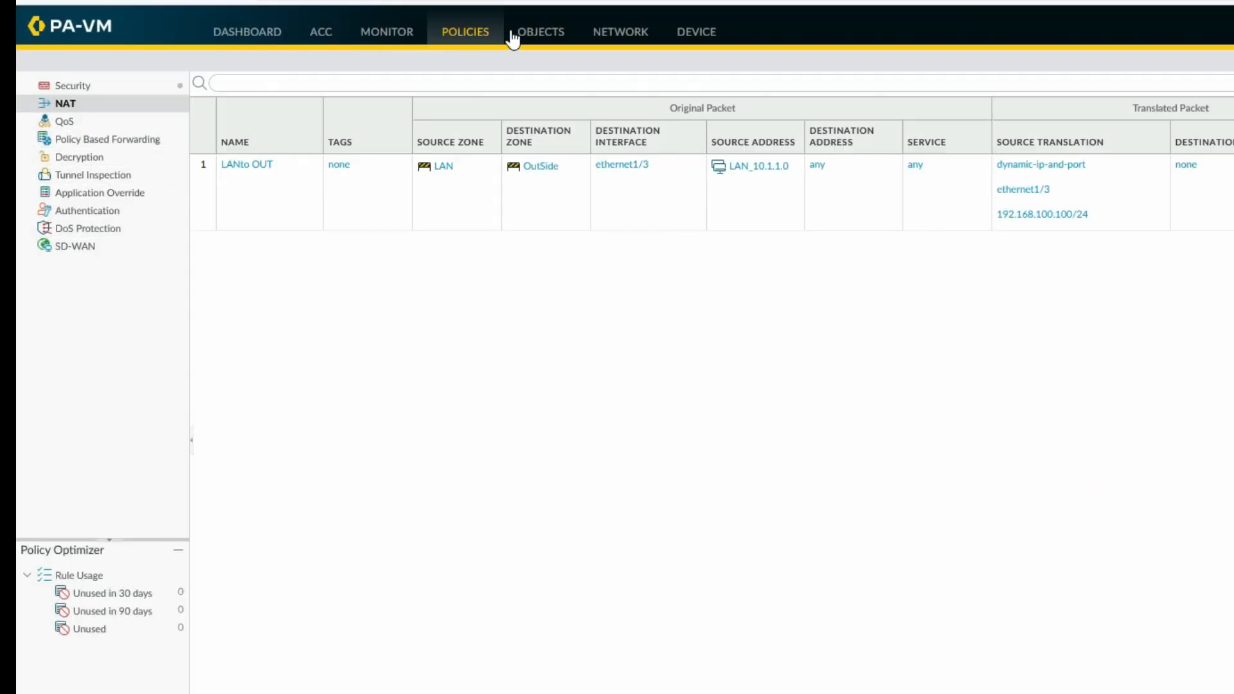
Inspect the default virtual router's 0.0.0.0/0 route via 192.168.100.1 and close without changes
left_click(640, 32)
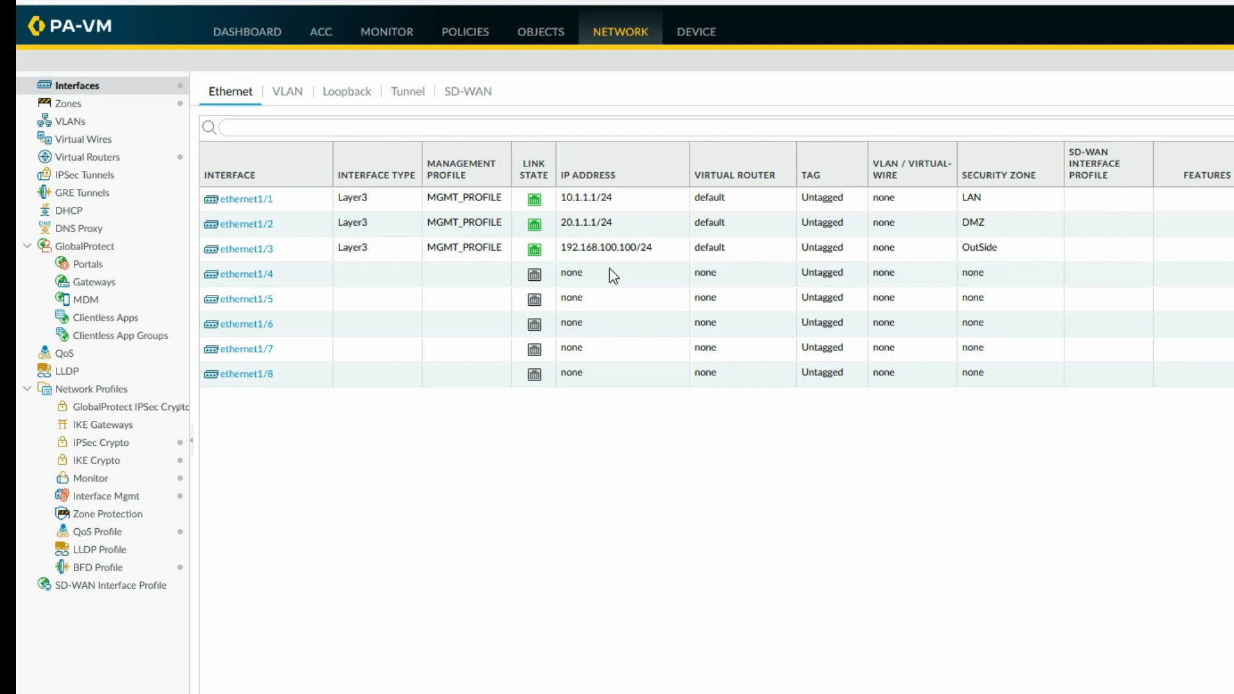
left_click(100, 157)
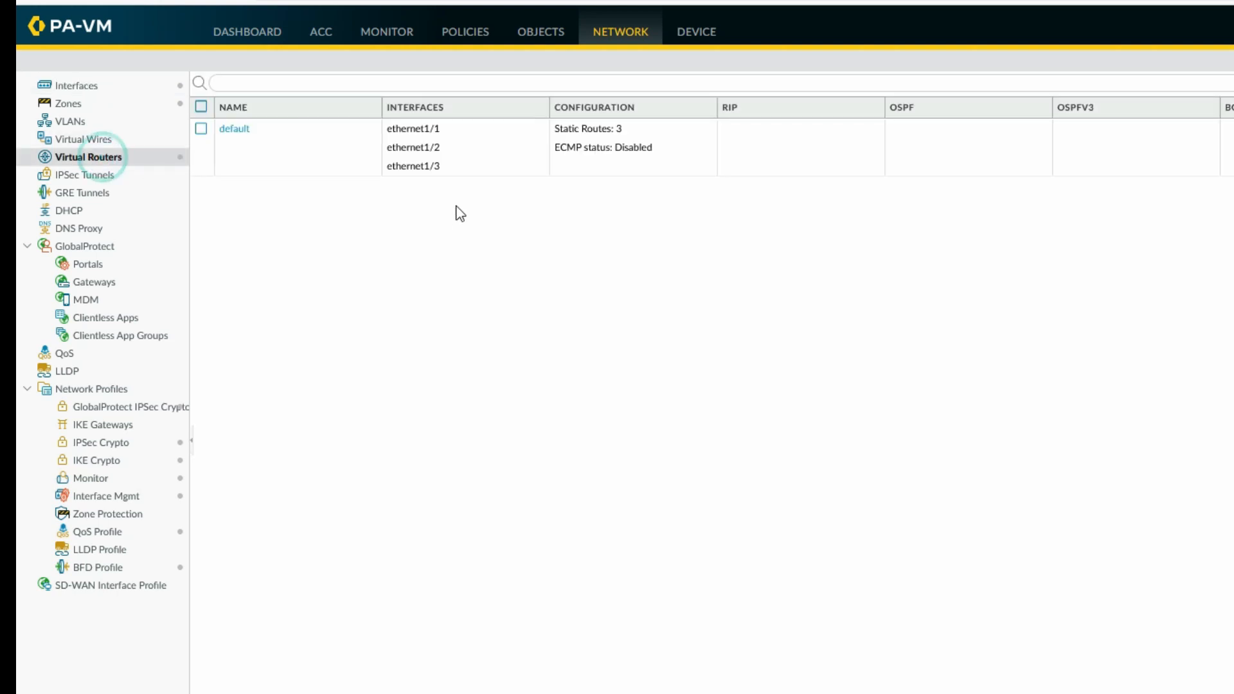
left_click(241, 130)
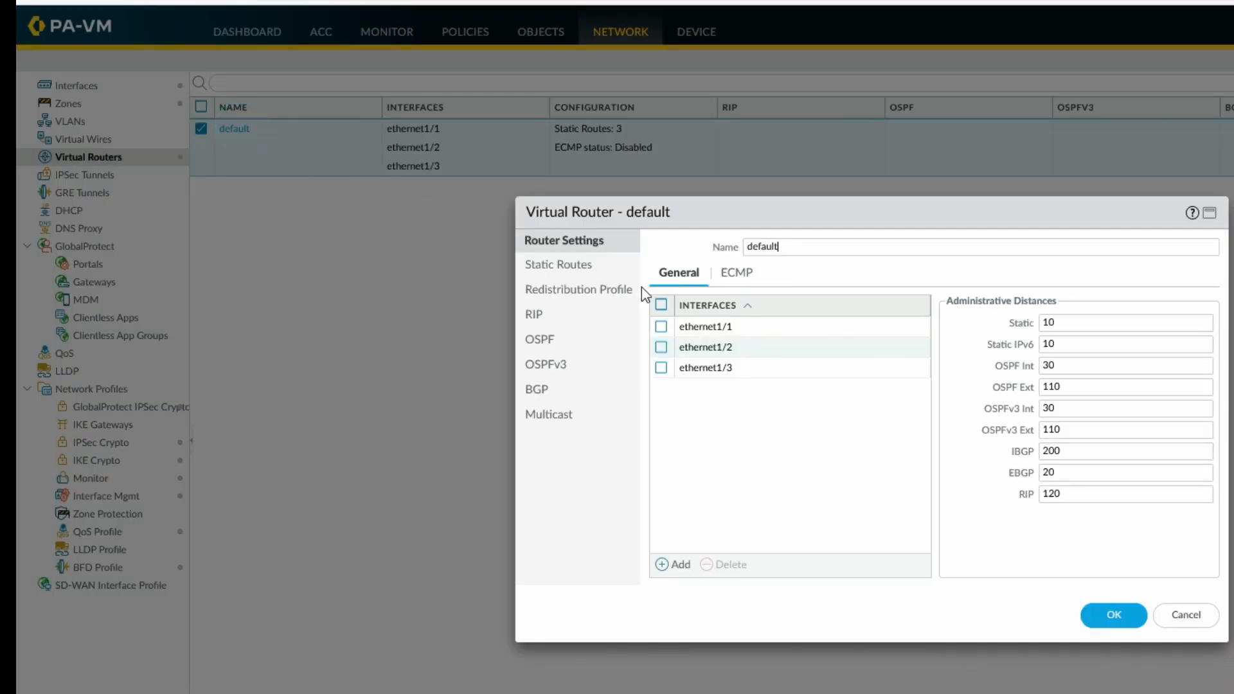
left_click(578, 264)
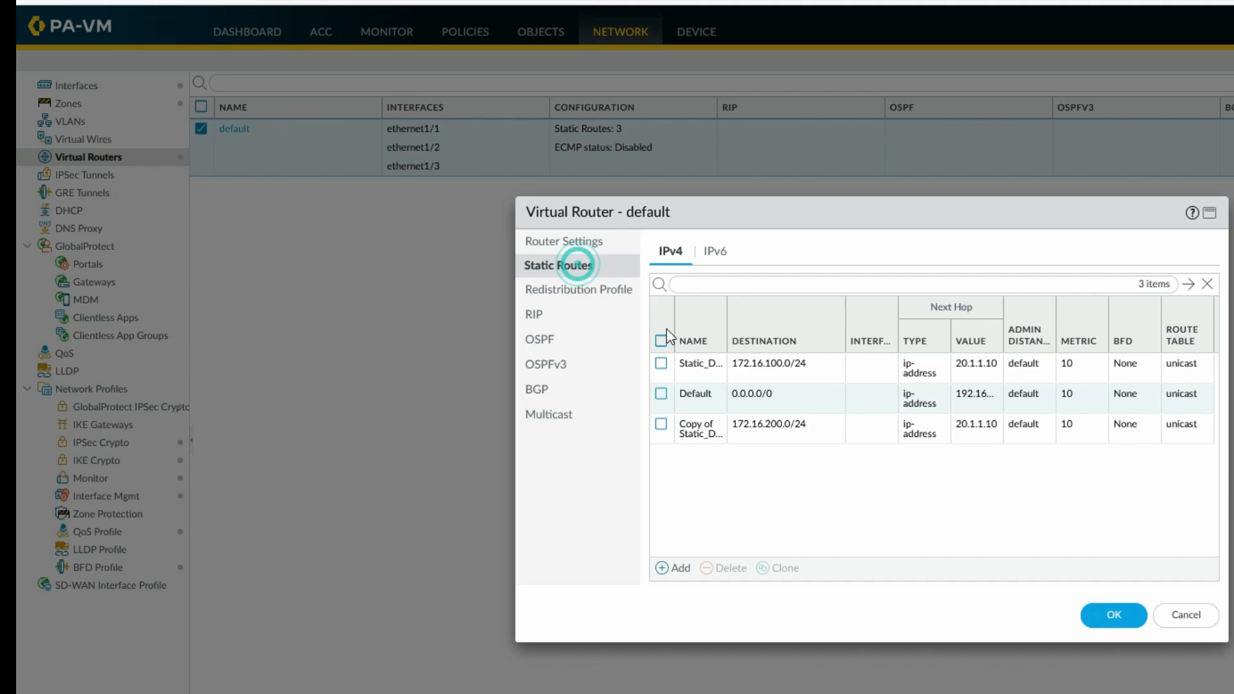
left_click(699, 397)
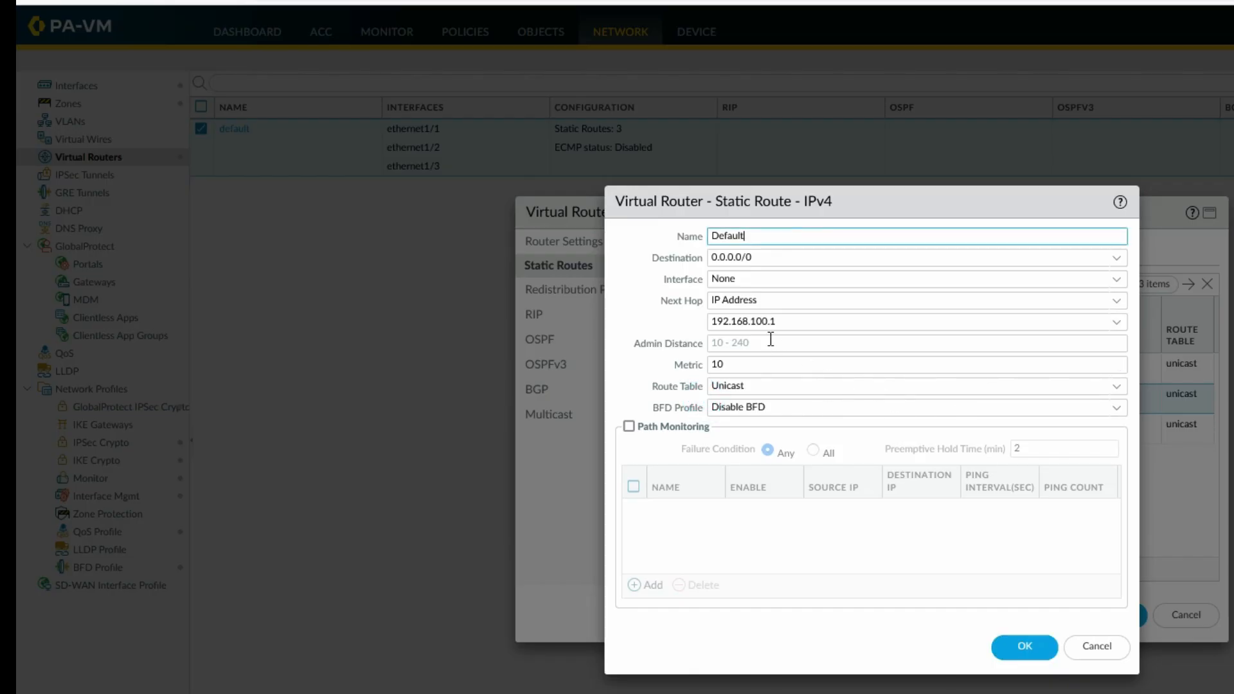
left_click(785, 318)
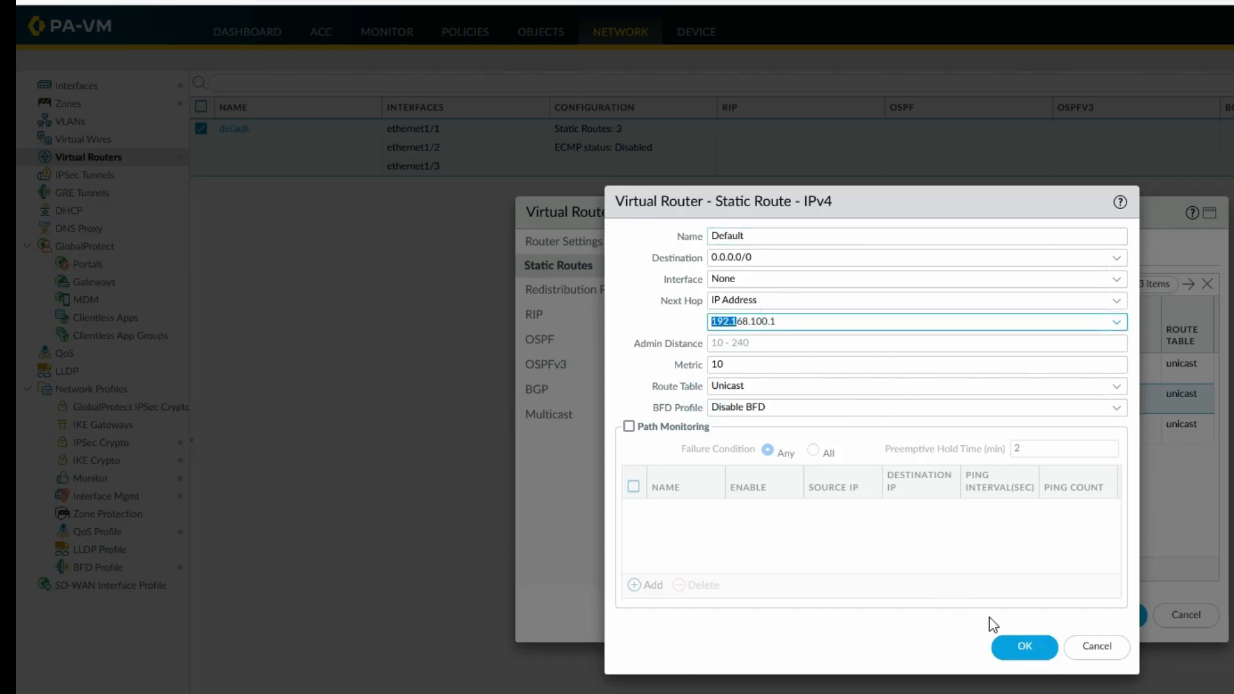
left_click(1027, 655)
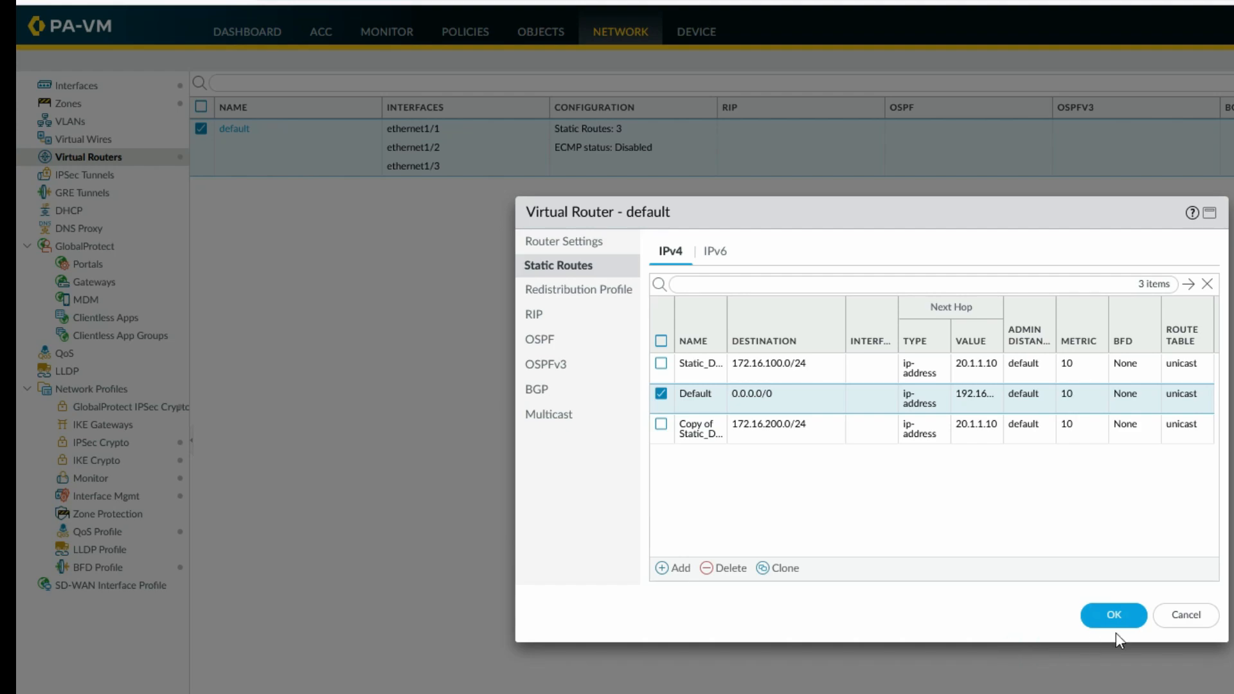
left_click(1121, 621)
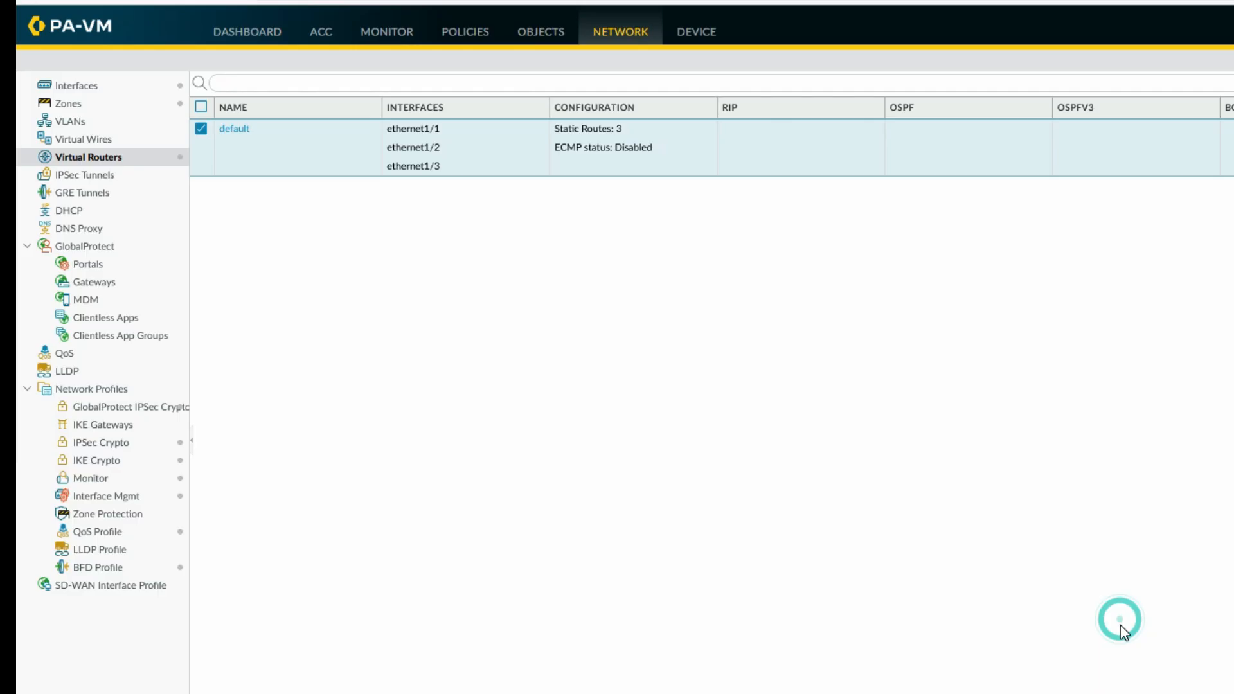
key("alt+Tab")
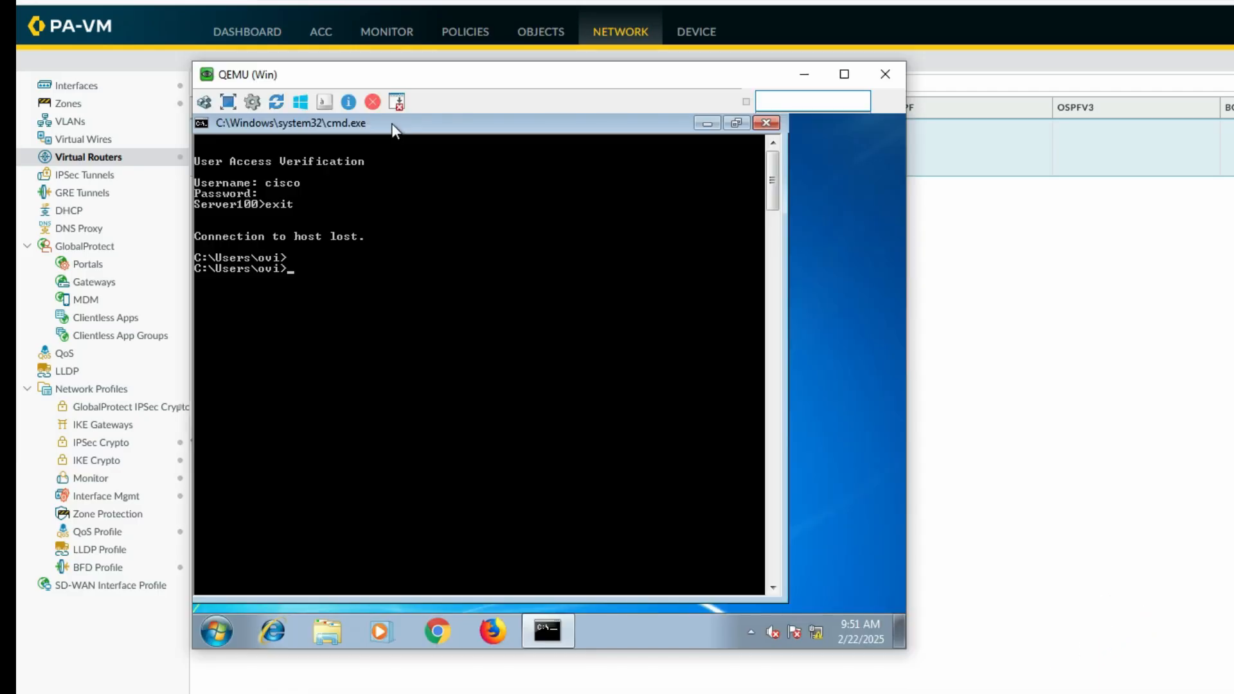
type("ping 8.8.8.8")
key("Return")
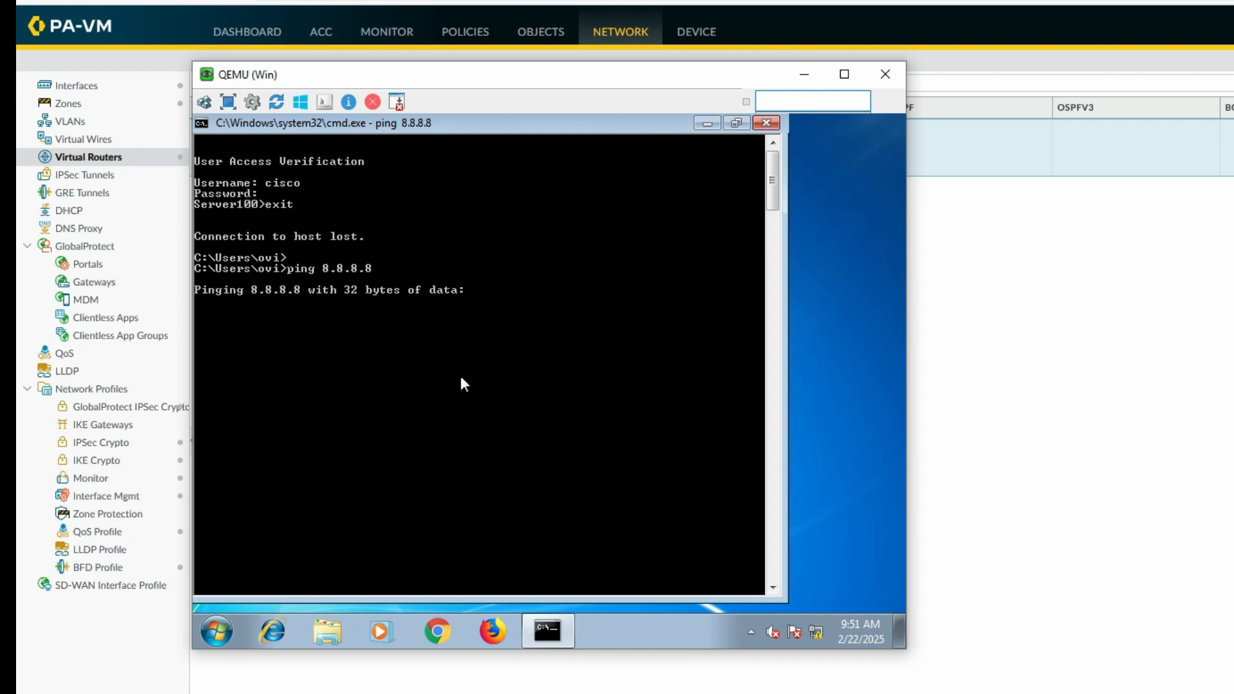
key("ctrl+c")
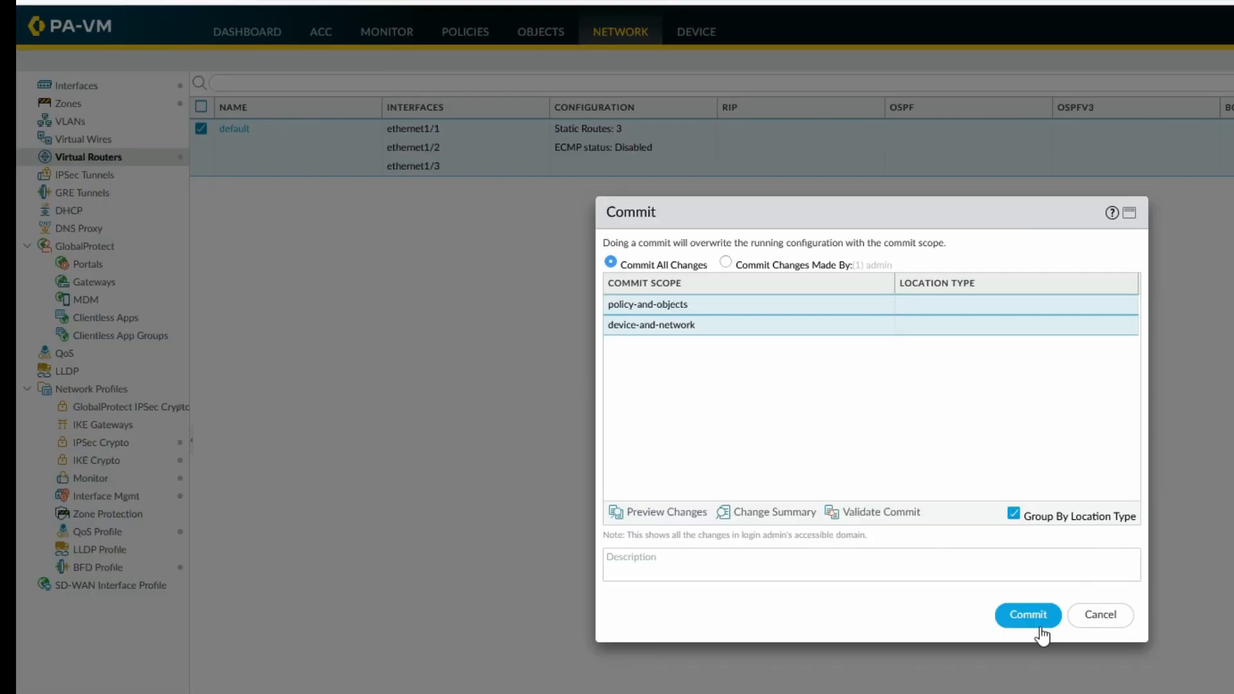
Commit the firewall configuration and rerun ping 8.8.8.8 in the Windows VM
left_click(1024, 611)
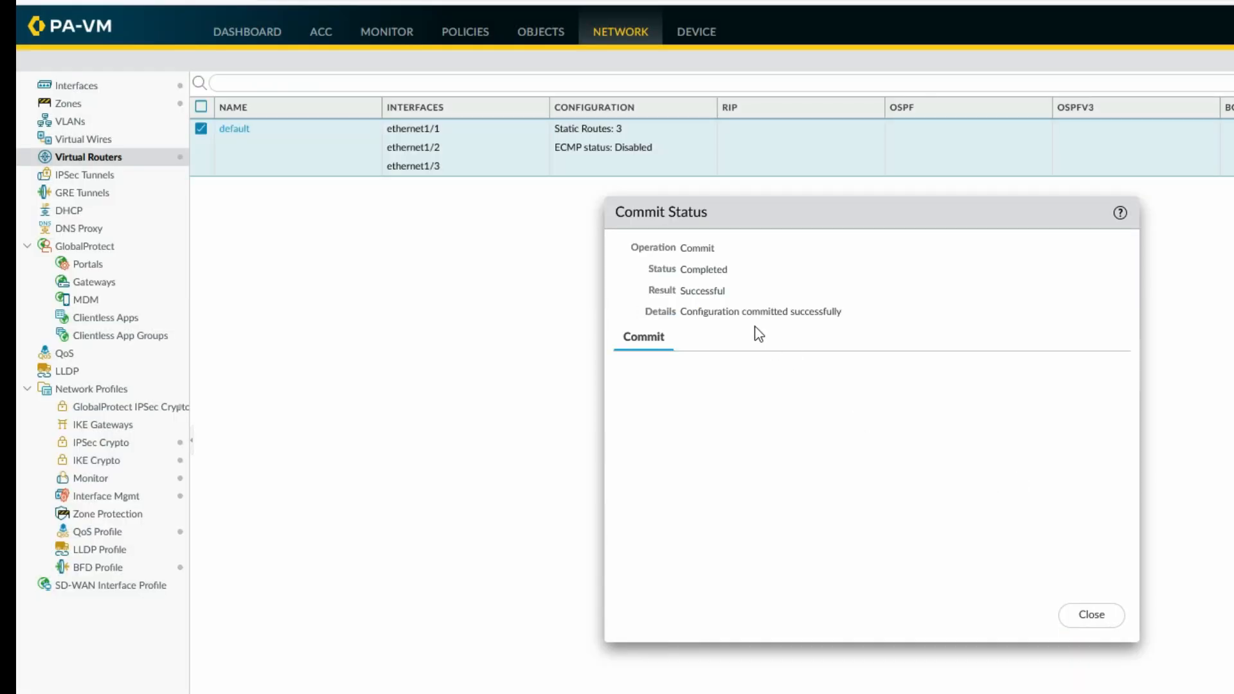
left_click(1086, 615)
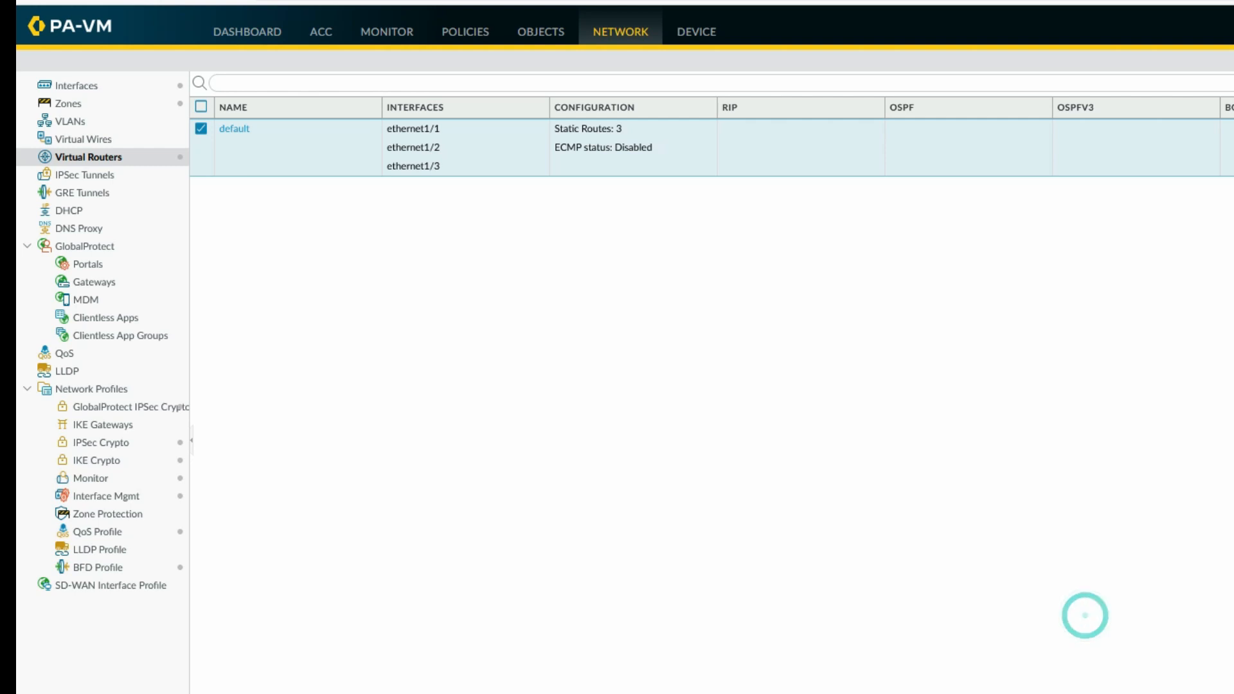
key("alt+Tab")
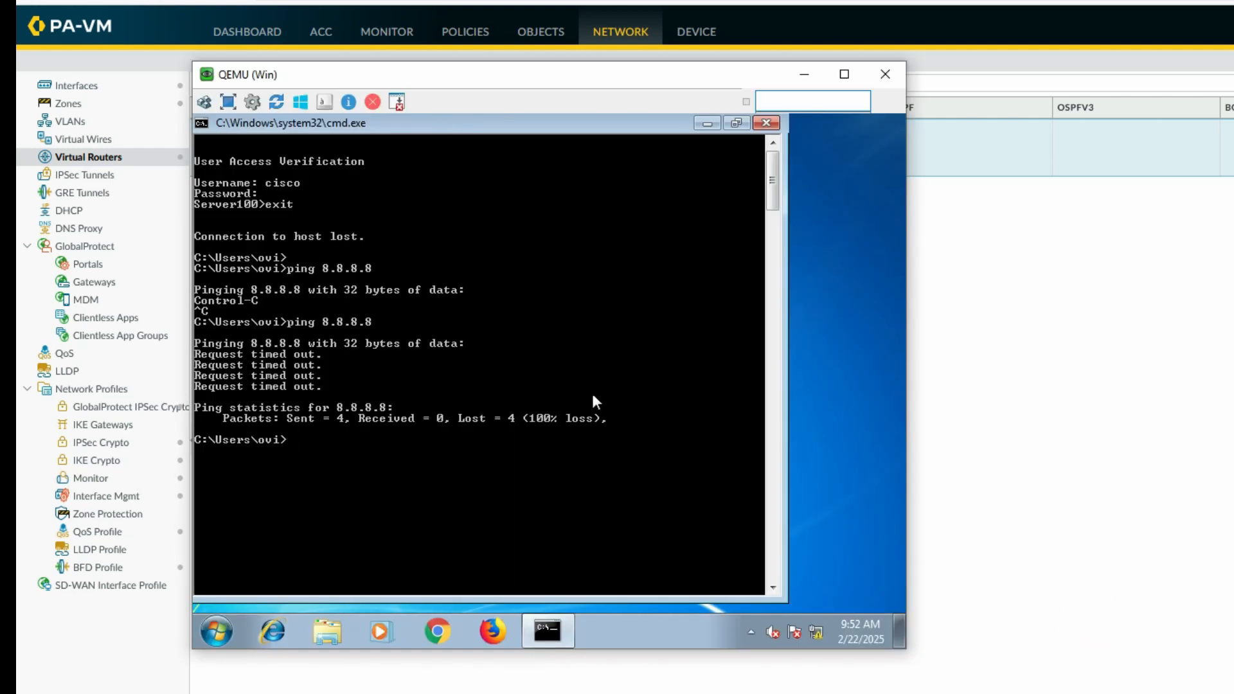
key("Up")
key("Return")
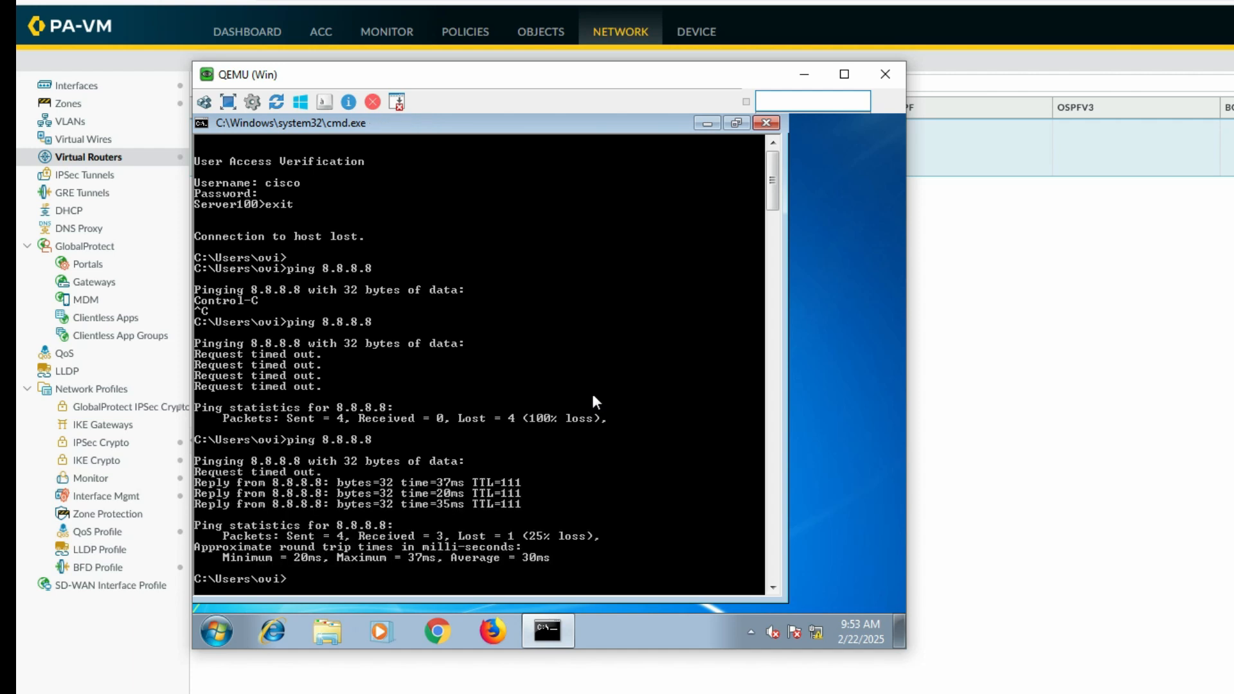
Ping 8.8.8.8 once more and launch Firefox to load Google
key("Up")
key("Return")
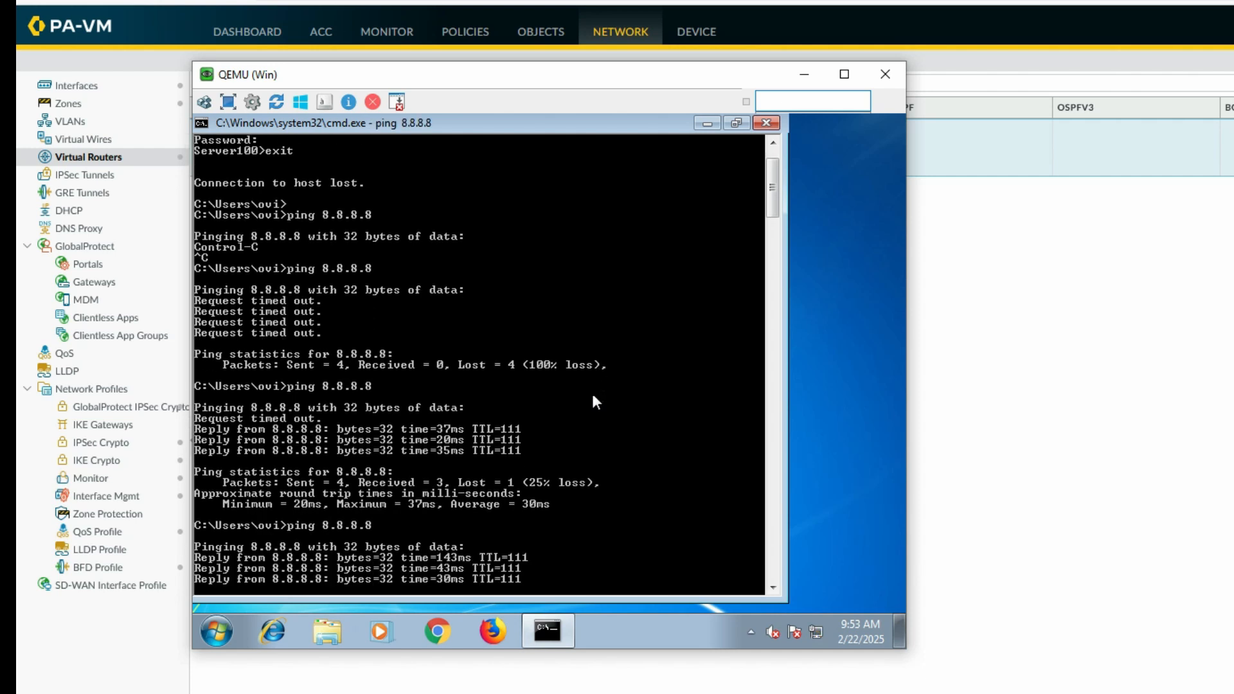
left_click(486, 633)
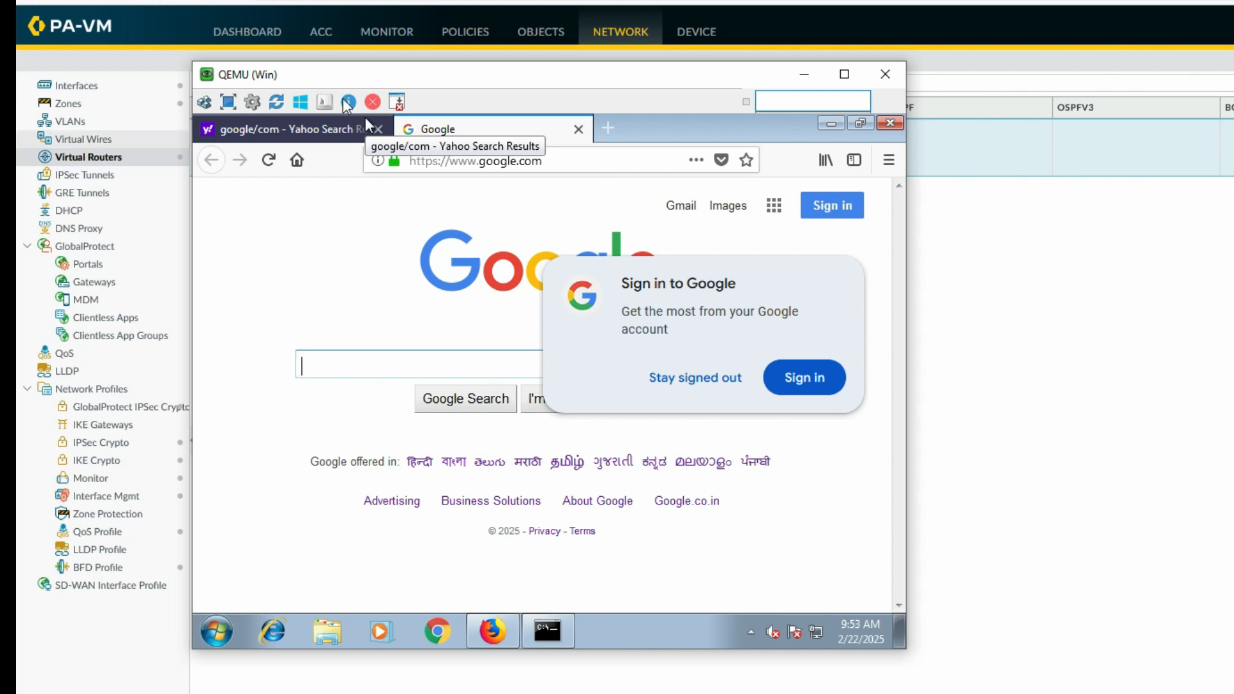
Open the Monitor session browser and select the session to 35.244.181.201
left_click(423, 45)
left_click(395, 33)
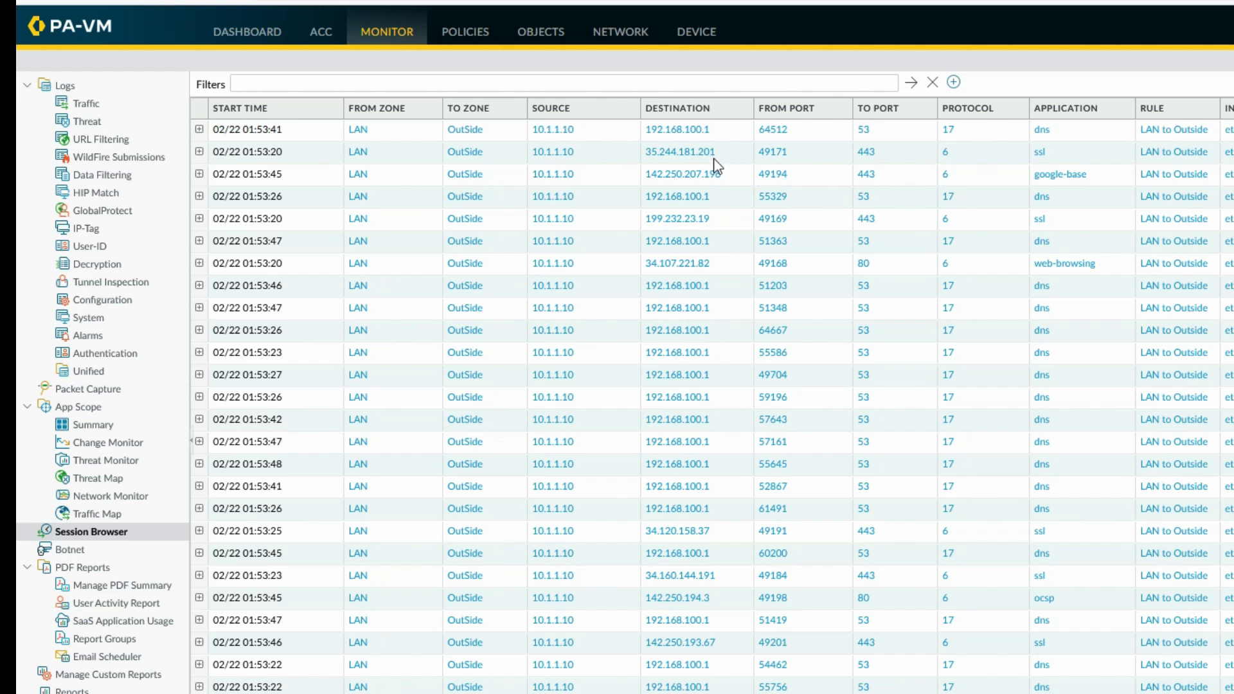
left_click(637, 148)
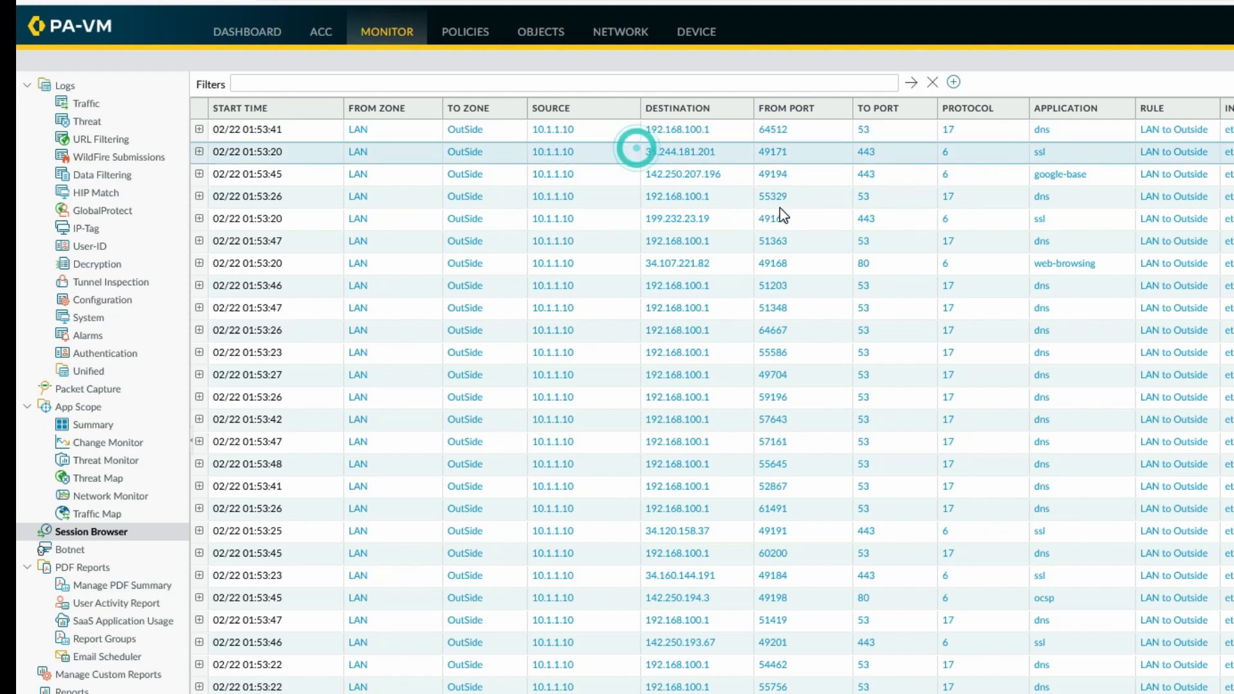